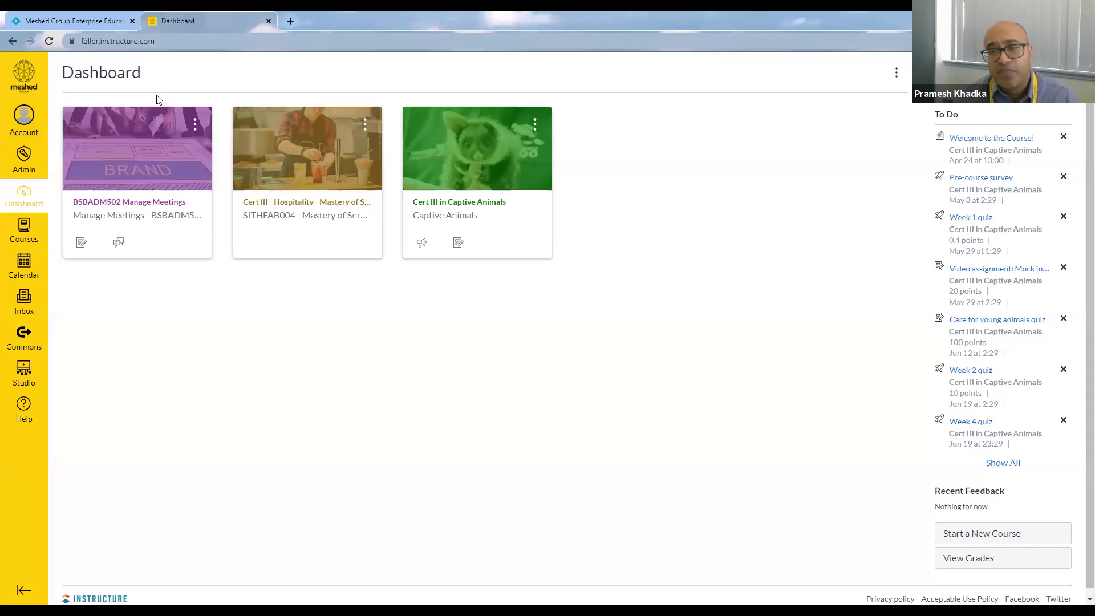
Switch to RTO Manager and open the list of course subjects.
left_click(64, 22)
left_click(814, 231)
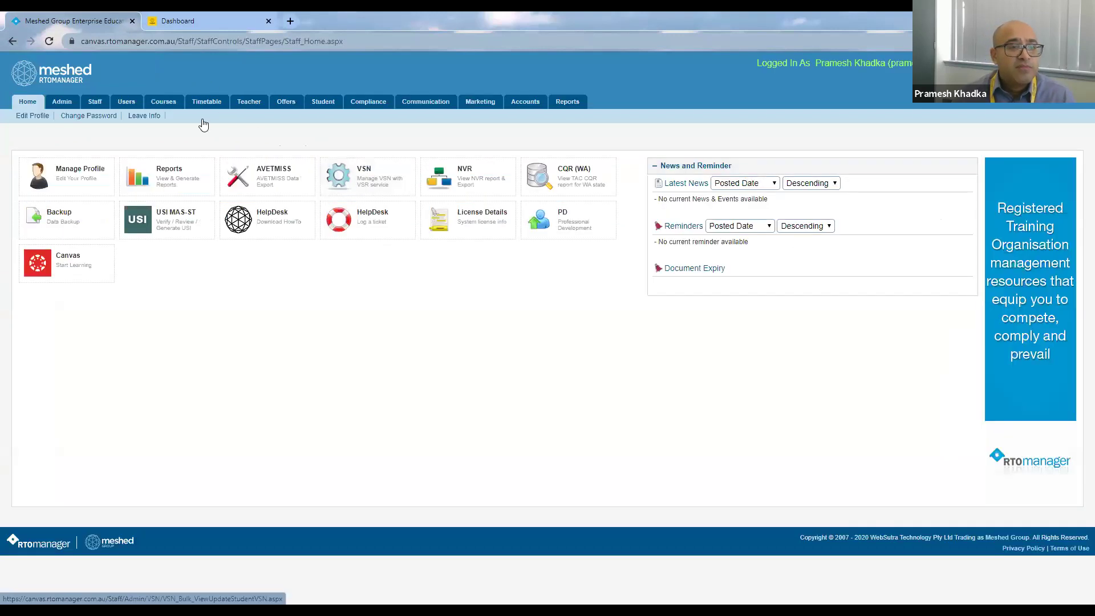
mouse_move(207, 103)
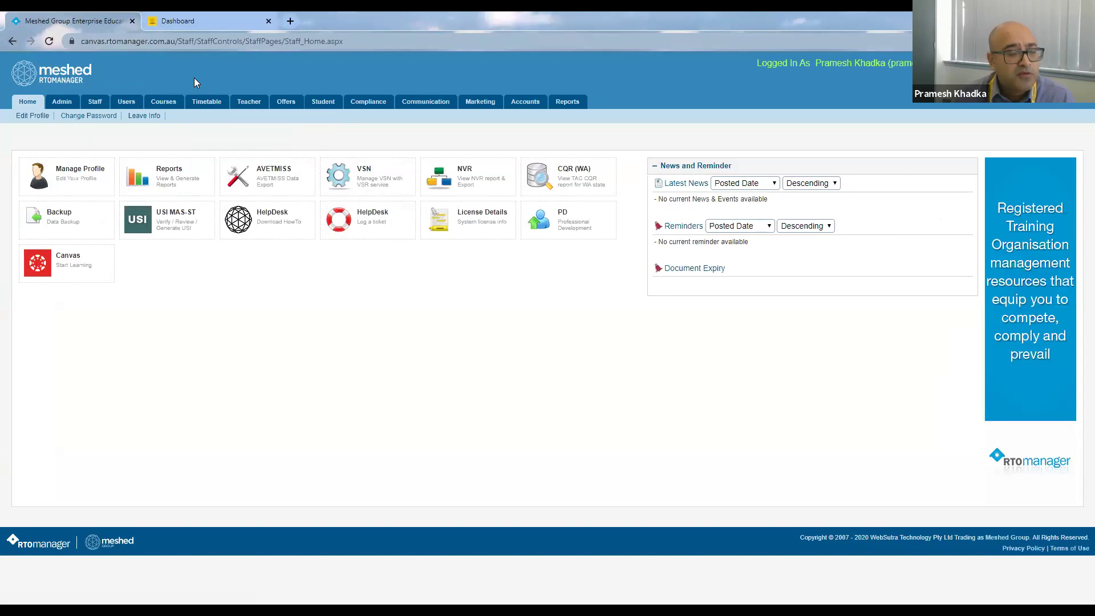
mouse_move(170, 107)
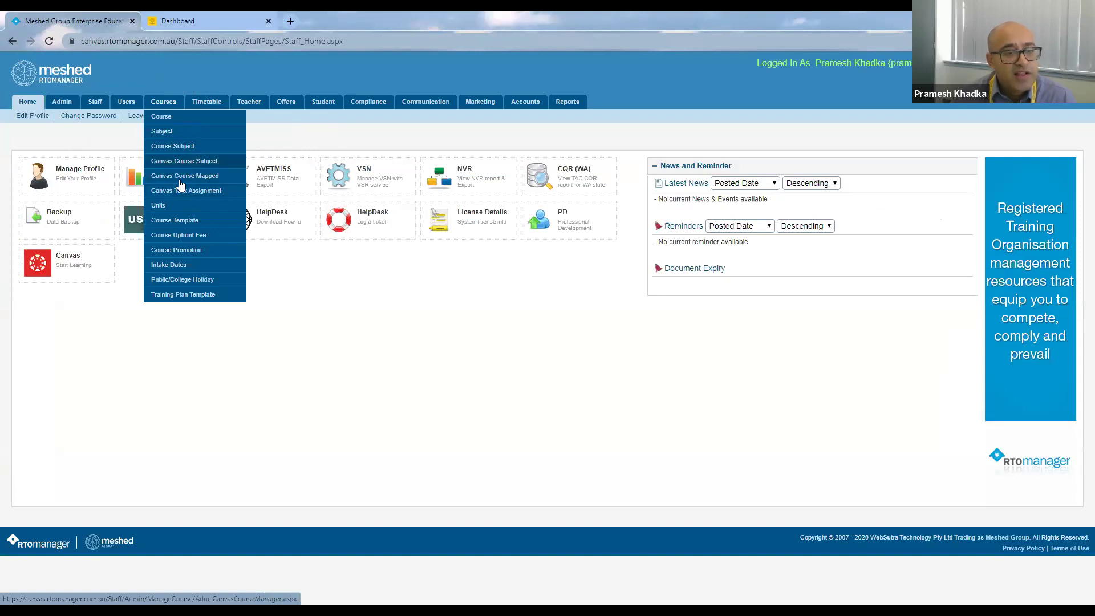
left_click(165, 133)
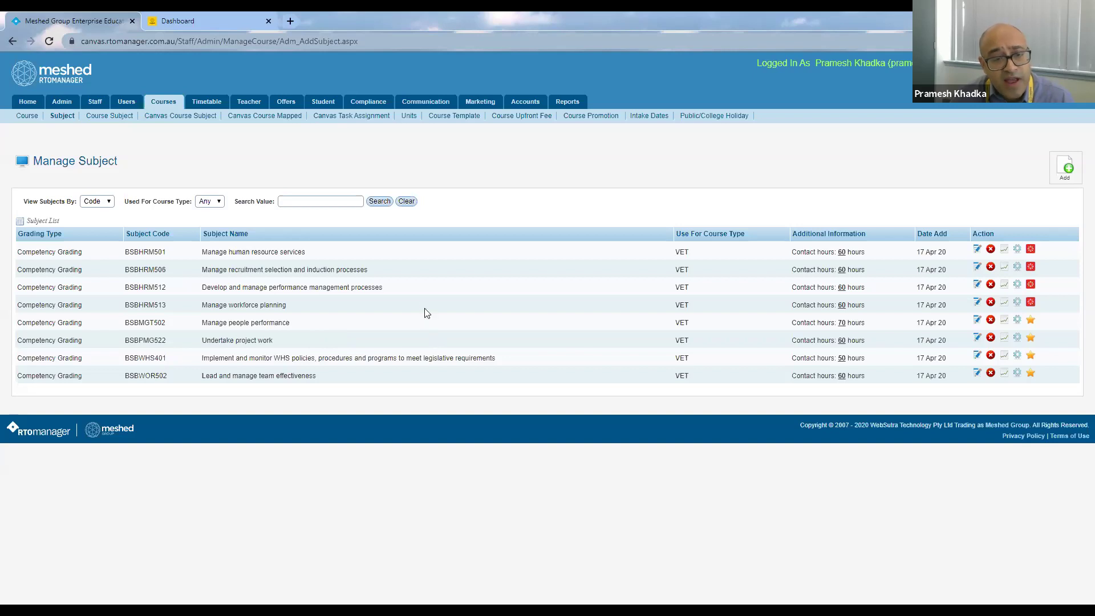
mouse_move(1033, 308)
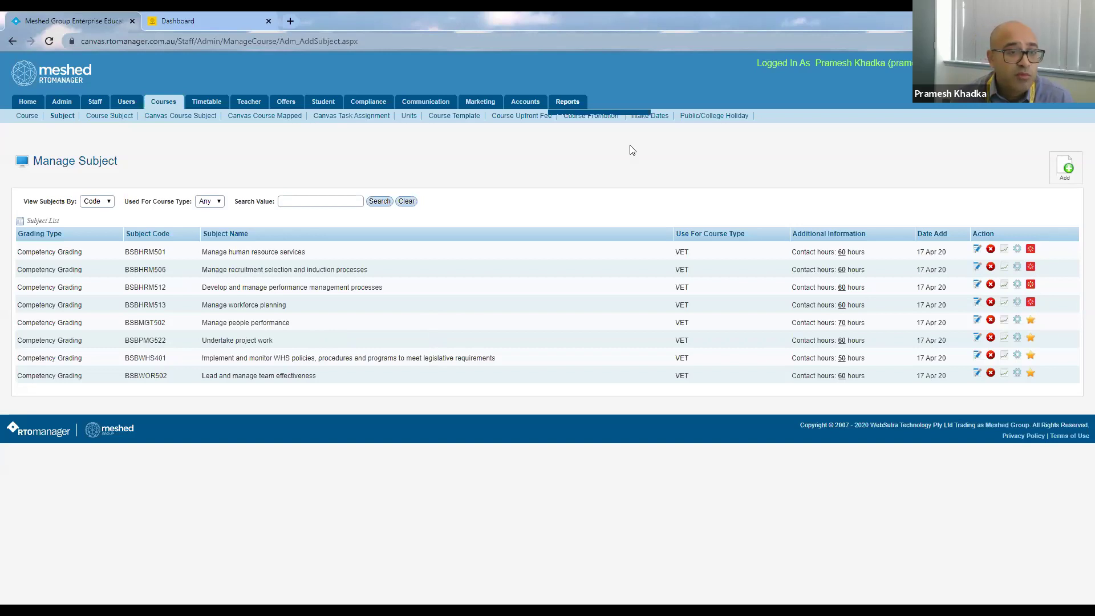
Switch to Canvas and list only the blueprint courses of Meshed Group RTO in the Default Term.
key("ctrl+Tab")
left_click(24, 160)
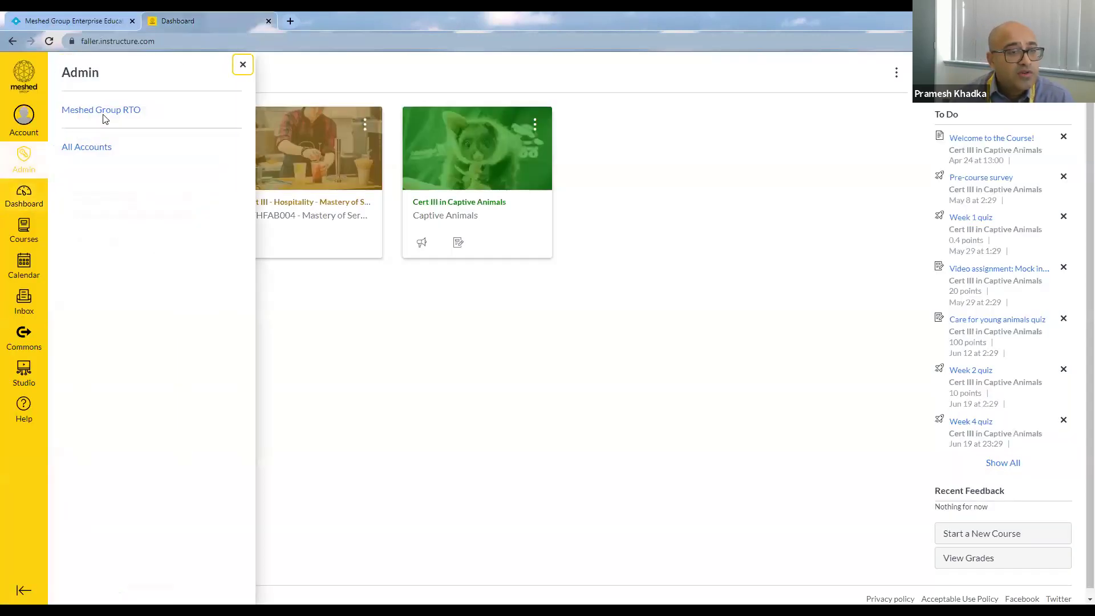
left_click(106, 114)
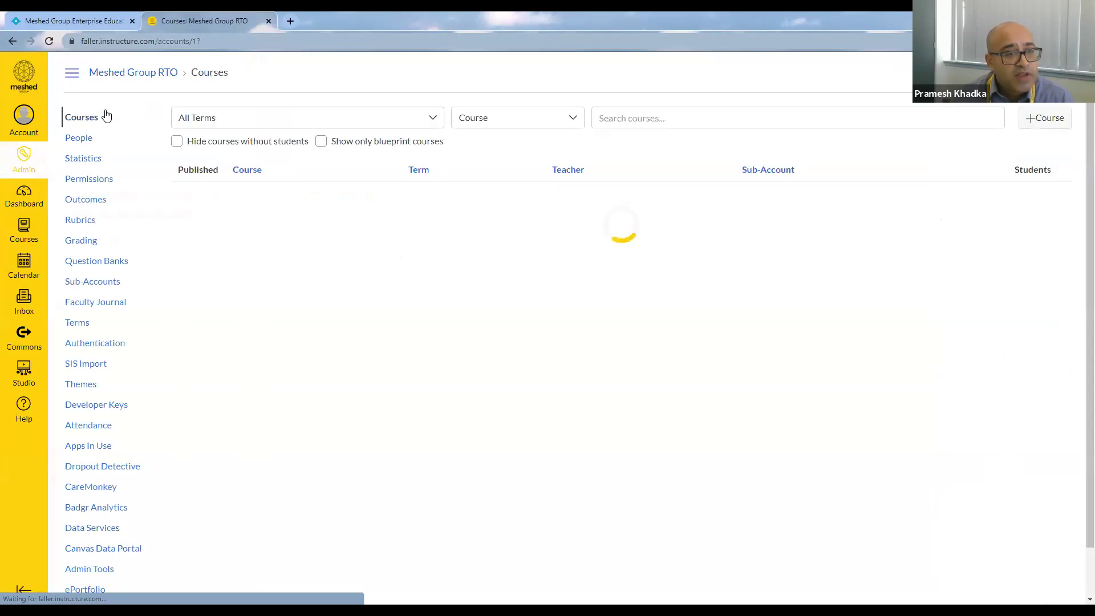
left_click(433, 118)
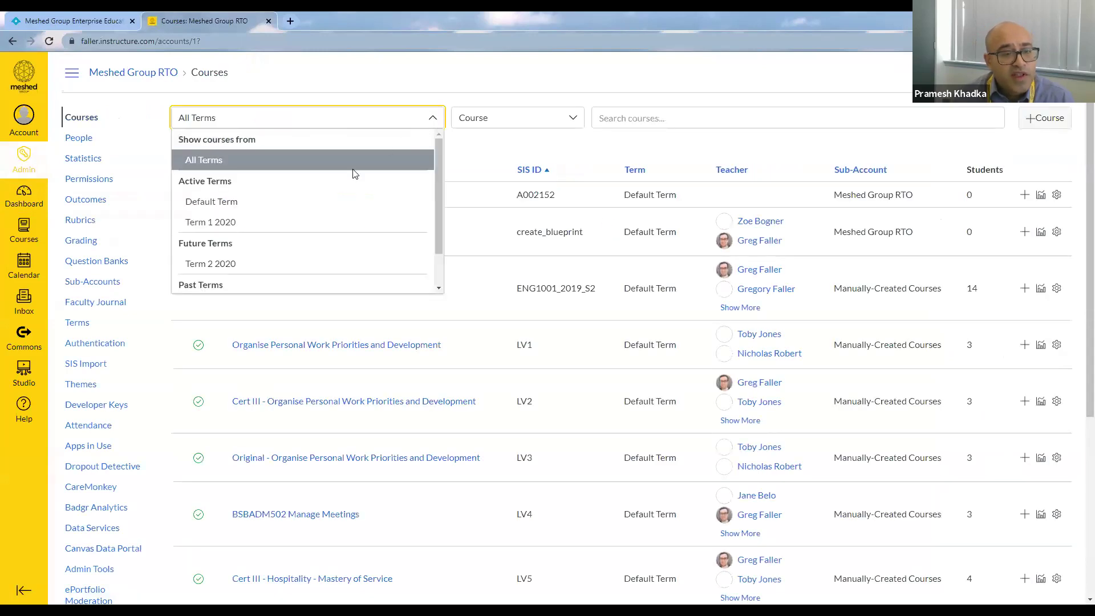
left_click(300, 205)
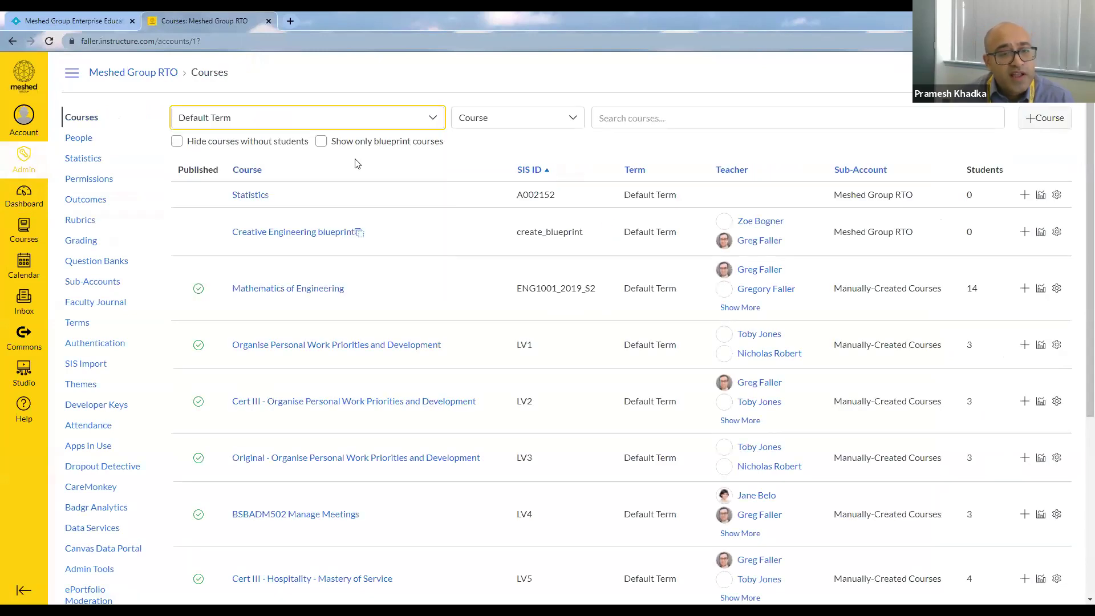
left_click(321, 142)
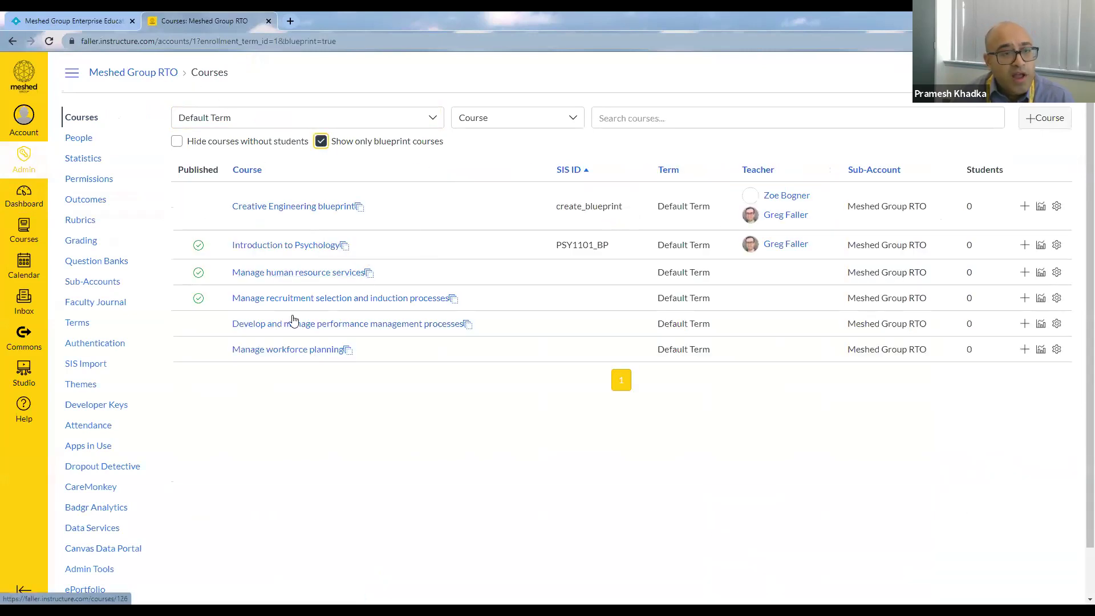
Create a Canvas blueprint course for subject BSBMGT502 Manage people performance in RTO Manager, and open it from the refreshed Canvas course list.
left_click(108, 28)
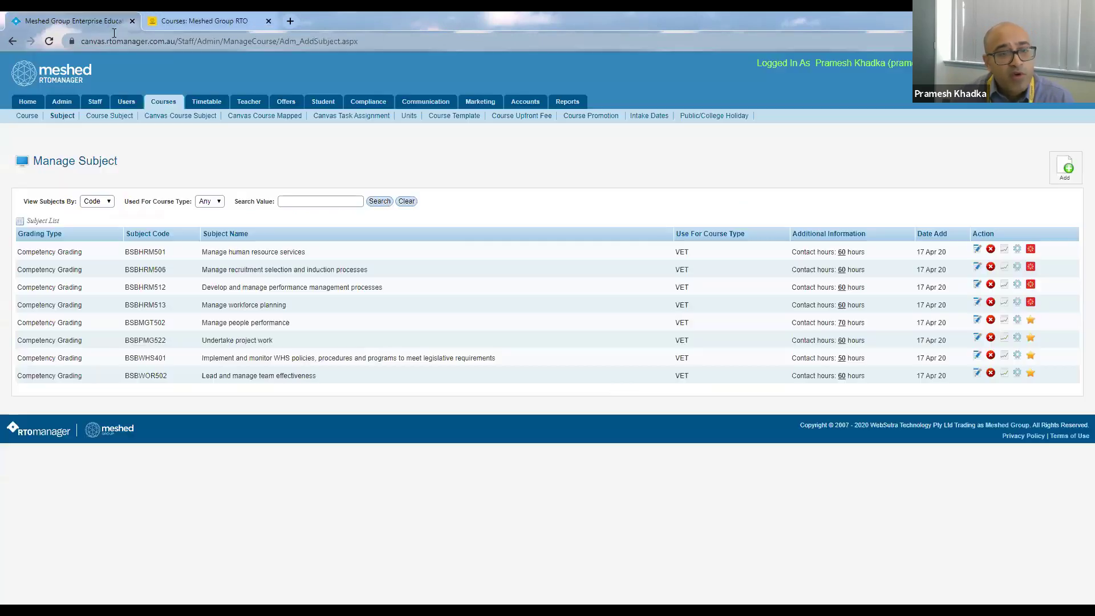
left_click(1032, 323)
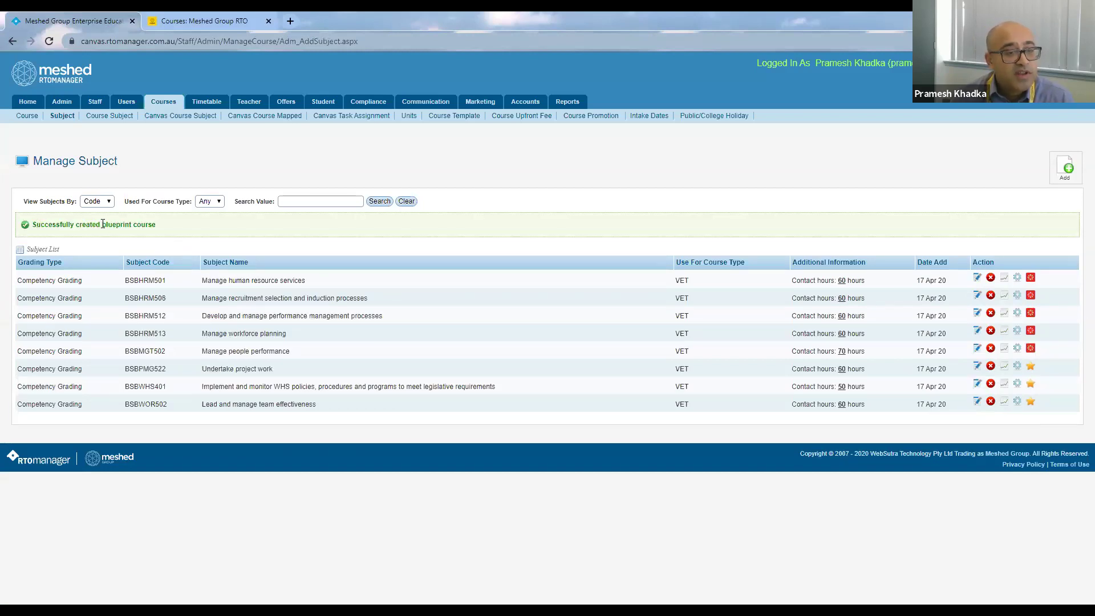
left_click(199, 23)
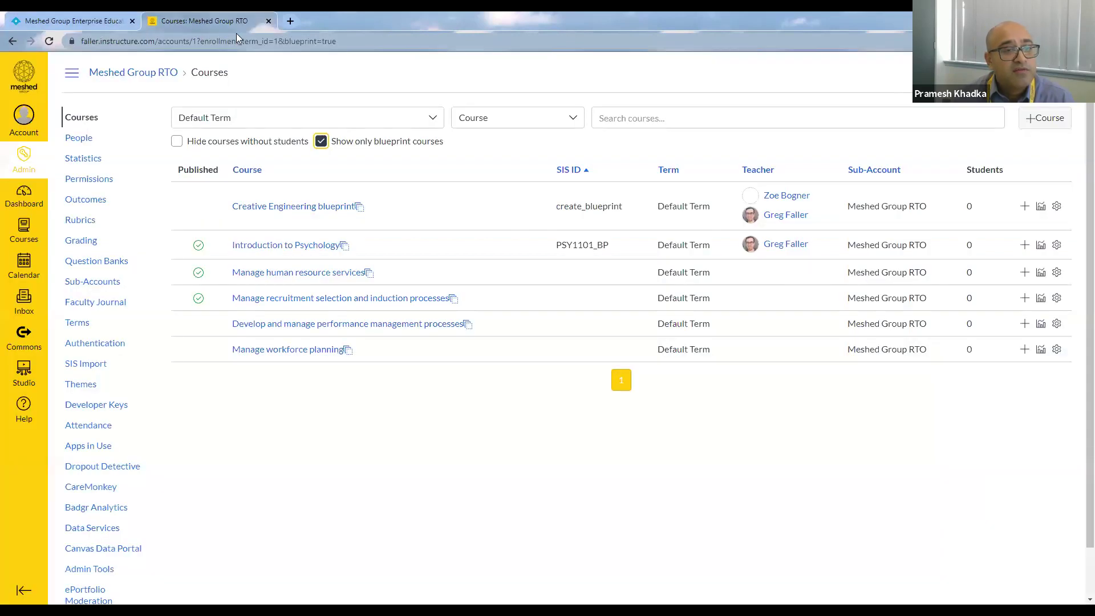
left_click(249, 41)
key("Return")
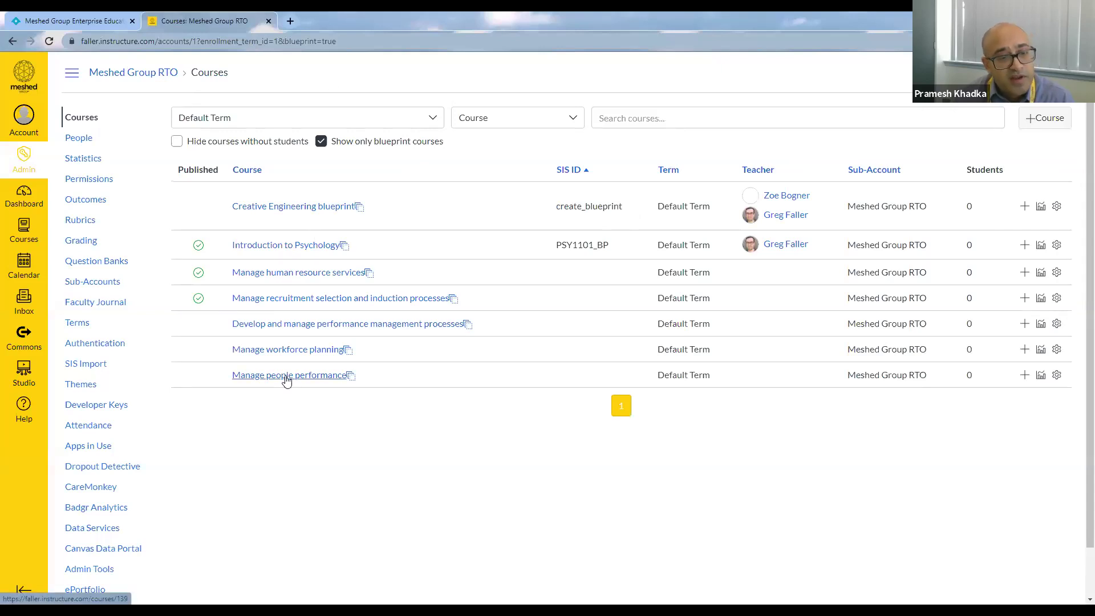
left_click(286, 377)
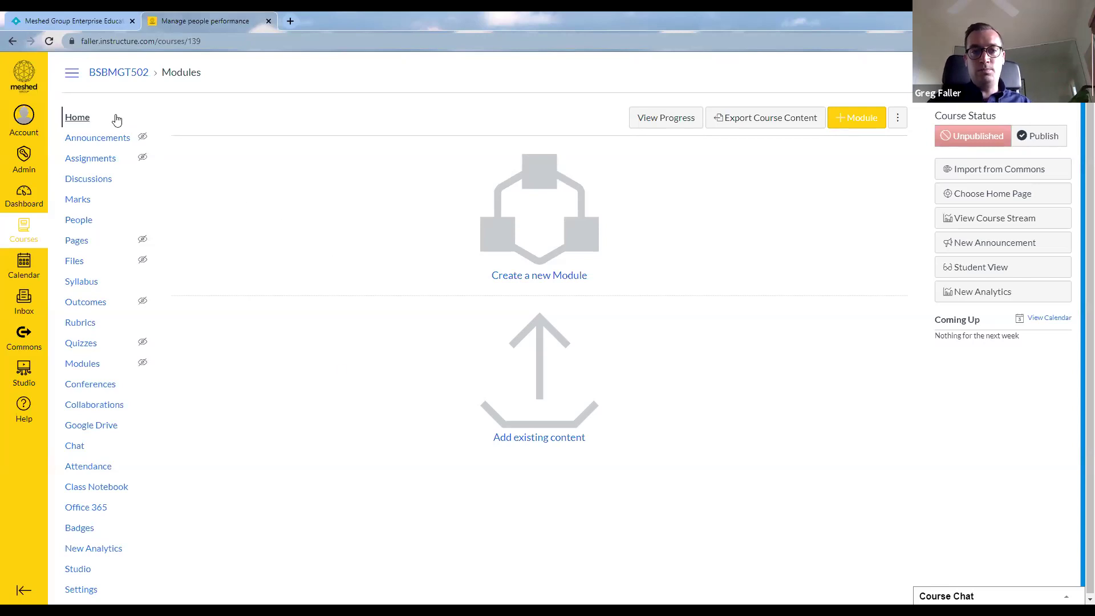
Switch to RTO Manager and open the assessment task setup for subject BSBMGT502 Manage people performance.
left_click(80, 20)
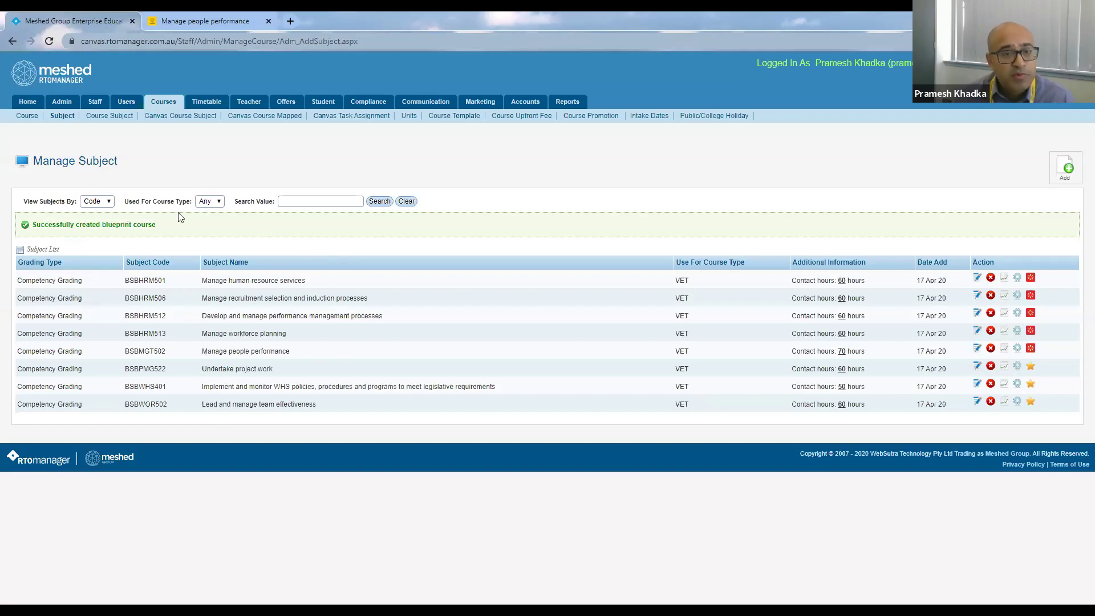
mouse_move(357, 116)
left_click(366, 135)
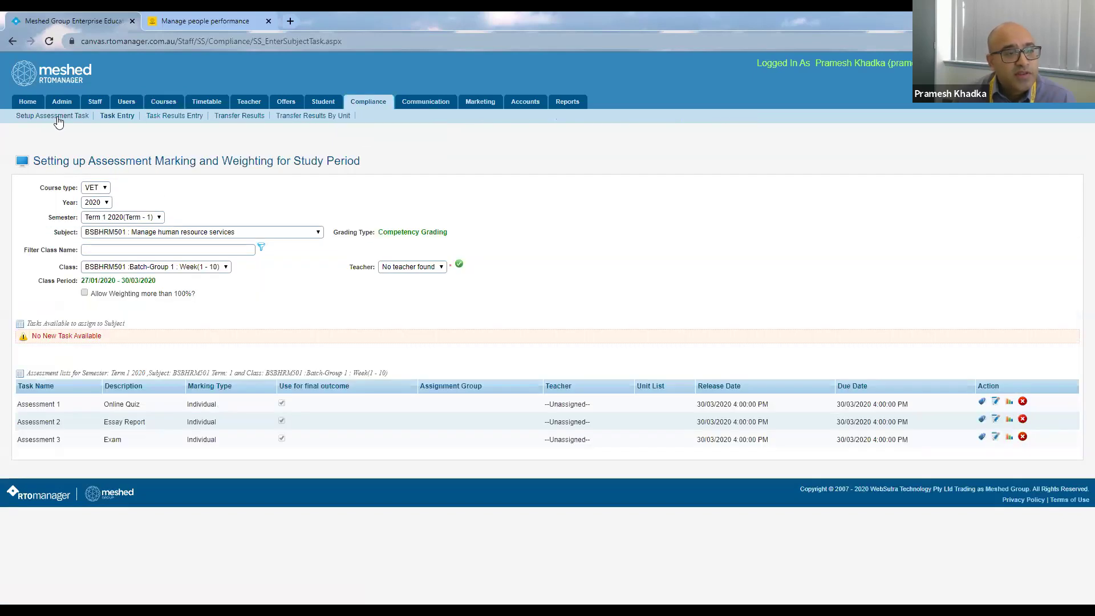
left_click(57, 116)
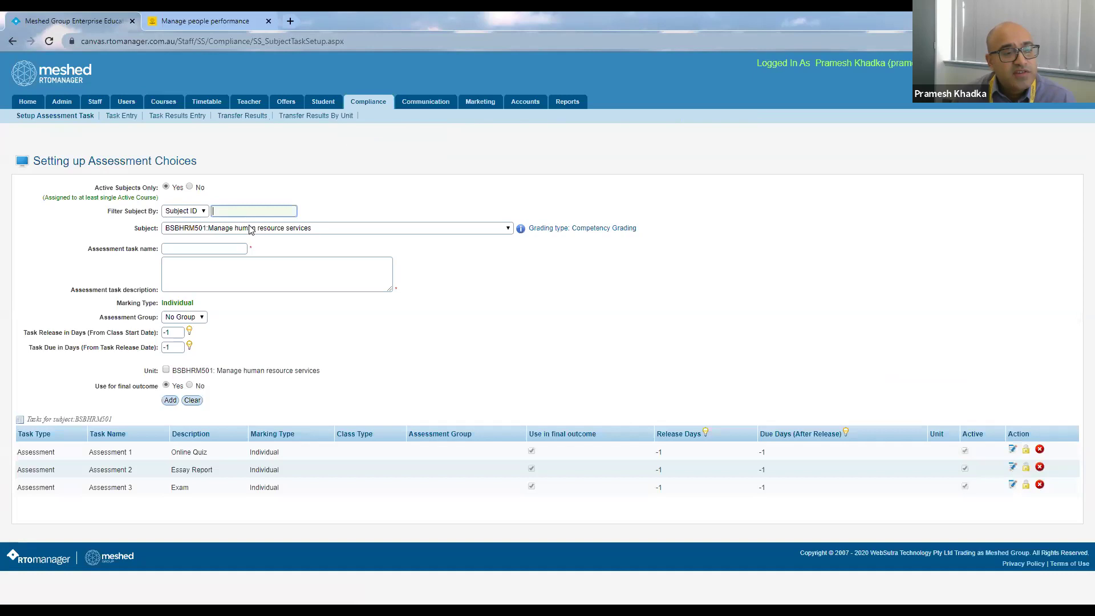
left_click(249, 229)
left_click(215, 316)
Add an assessment task named Assessment 1 with the description Quiz to the subject.
left_click(214, 252)
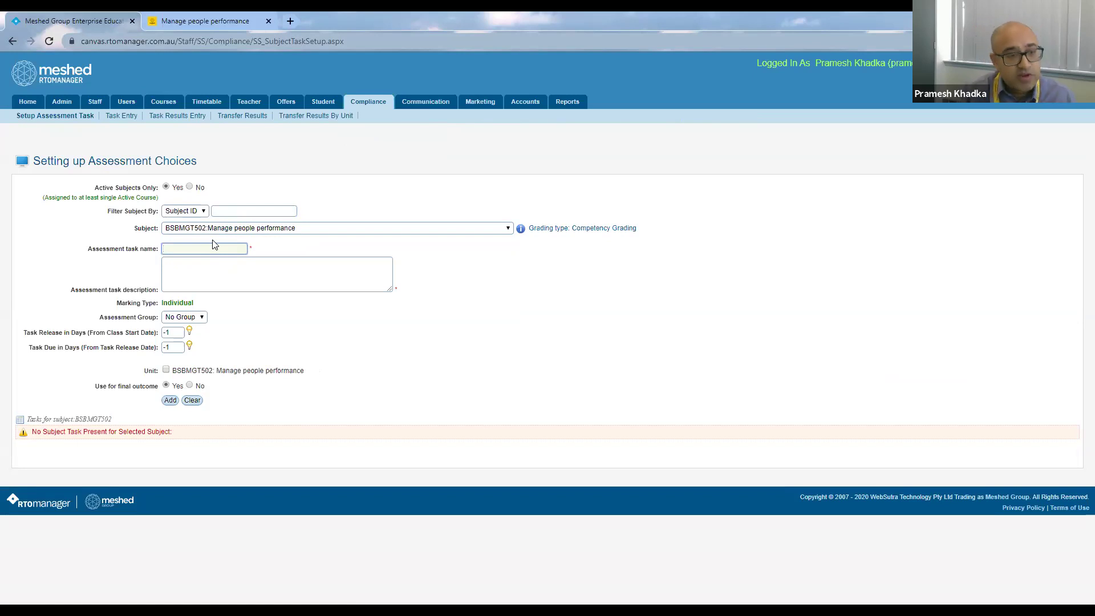
type("Assessme")
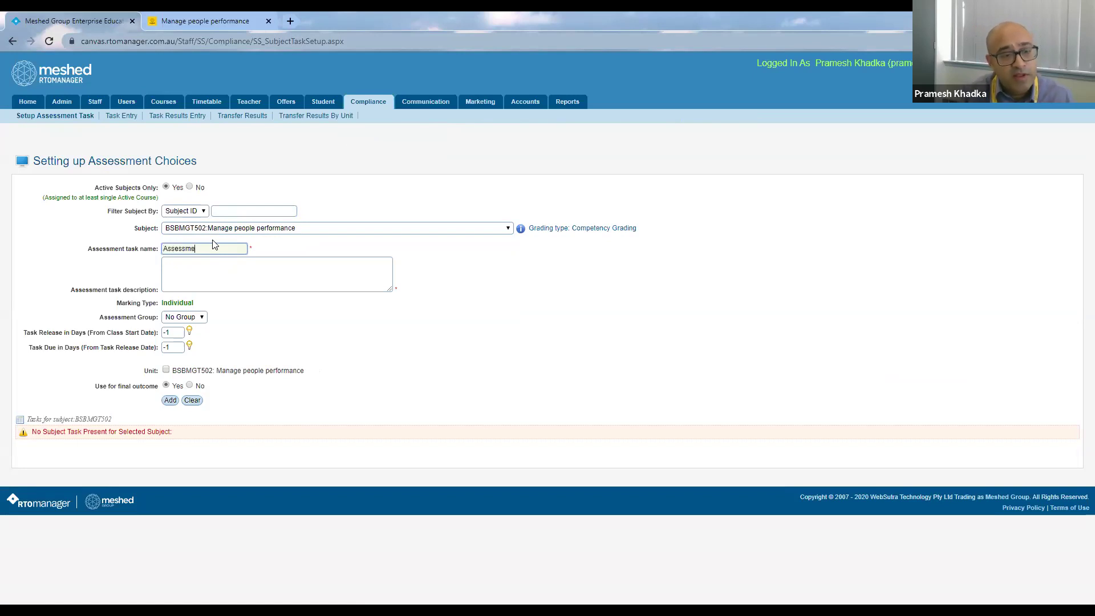
type("nt 1")
key("Tab")
type("Quiz")
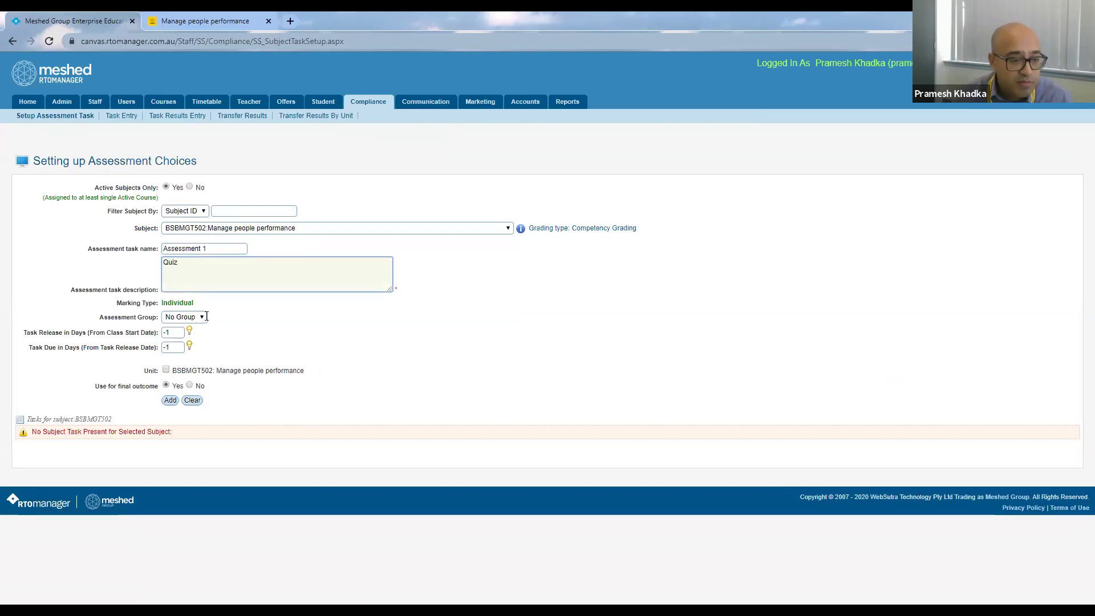
left_click(170, 400)
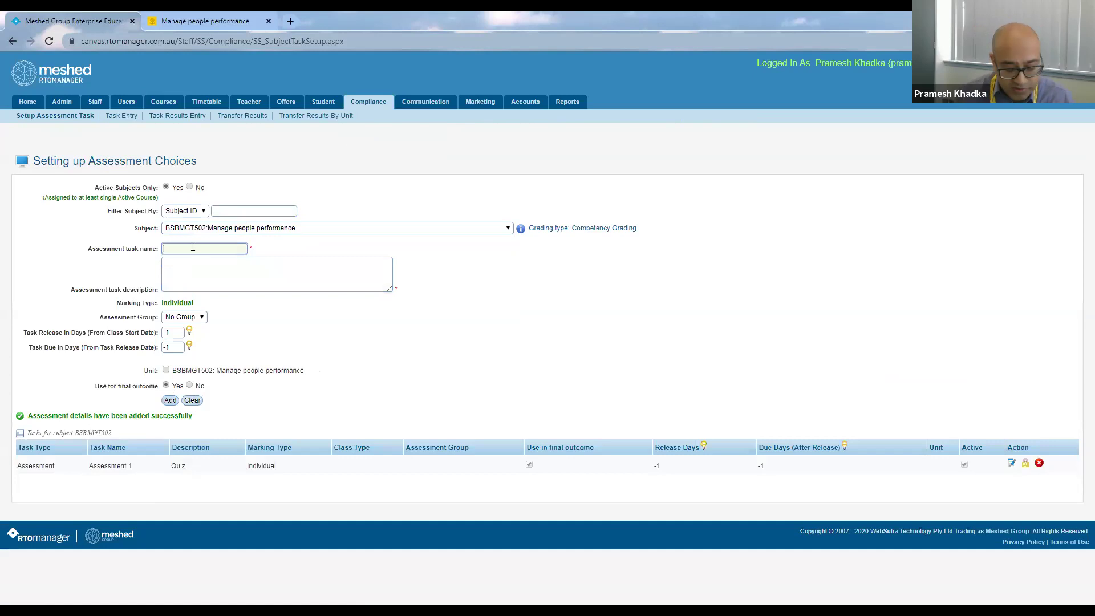
Add a second assessment task named Assessment 2 with the description Online Exam.
type("Assessment 2")
key("Tab")
type("E")
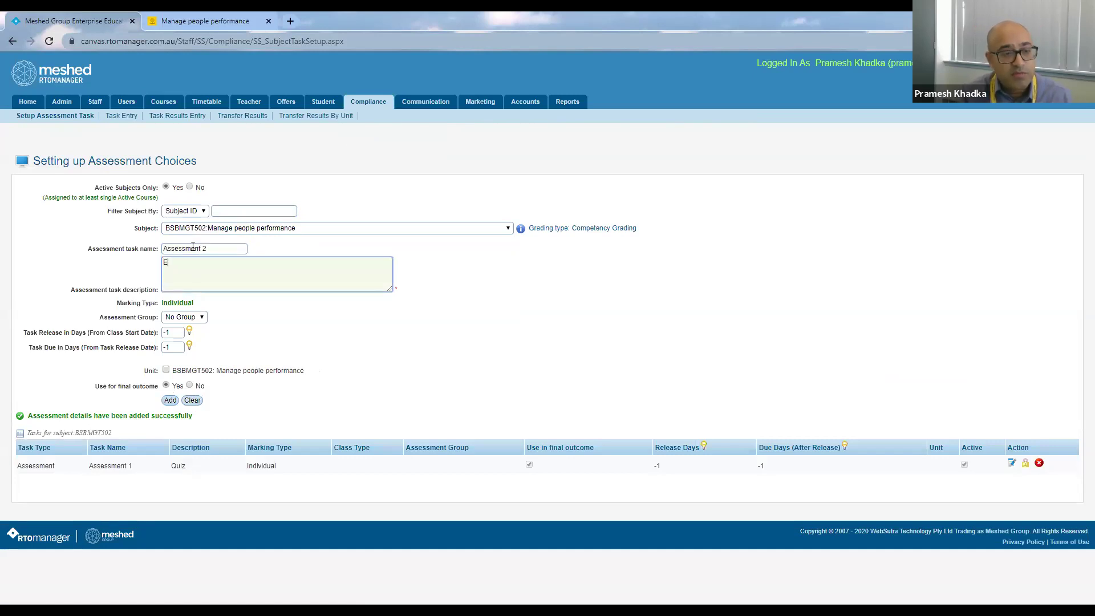
type("xamOnline Exam")
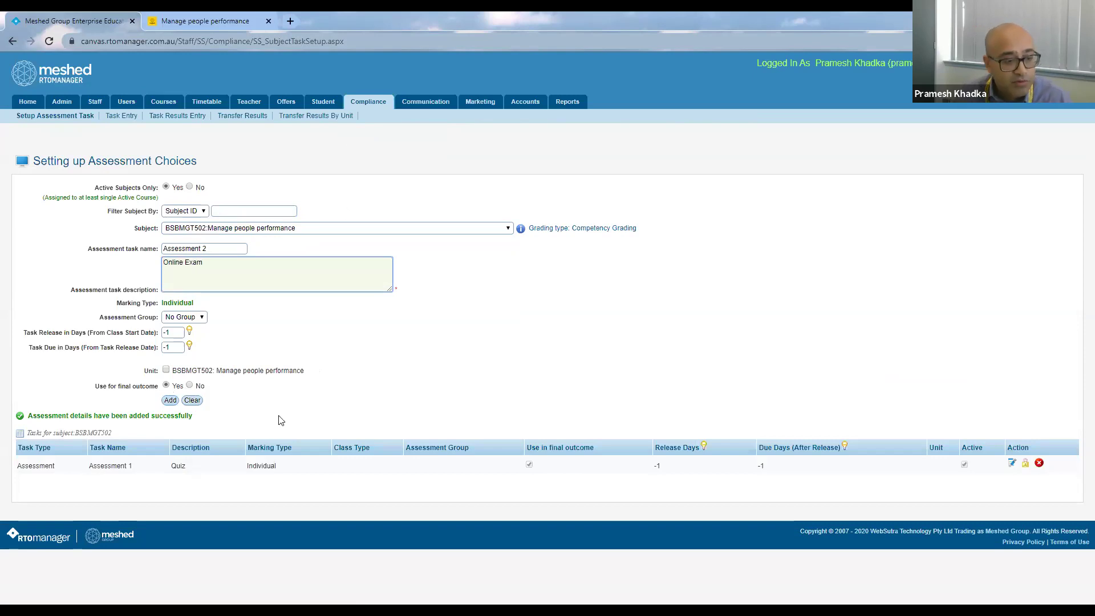
left_click(169, 400)
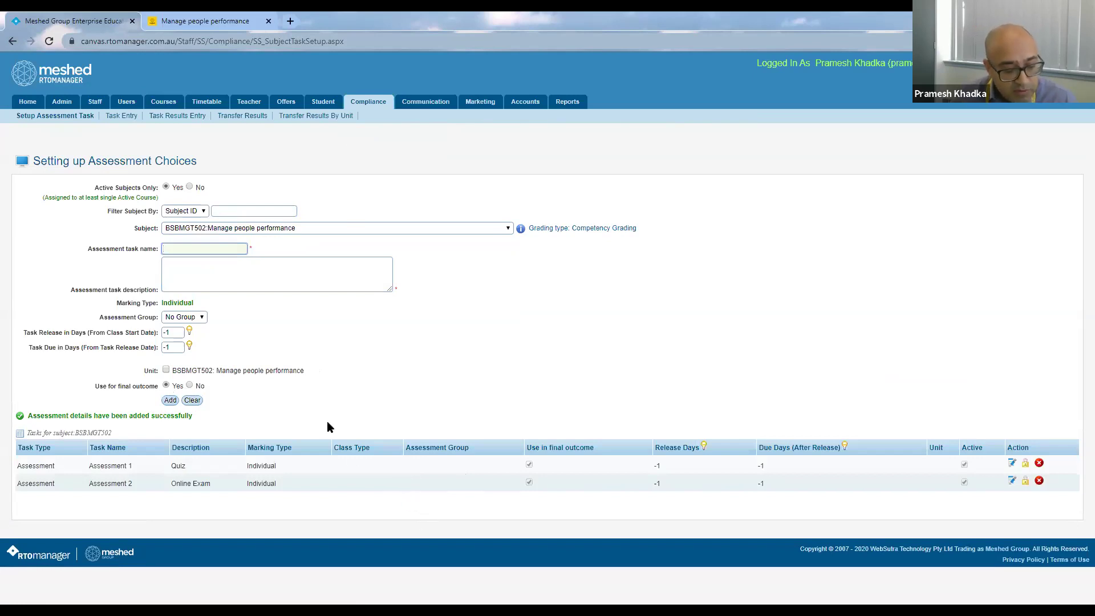
View the 2020 VET study periods in RTO Manager, and in Canvas list the Meshed Group RTO courses for Term 1 2020.
mouse_move(61, 101)
left_click(76, 146)
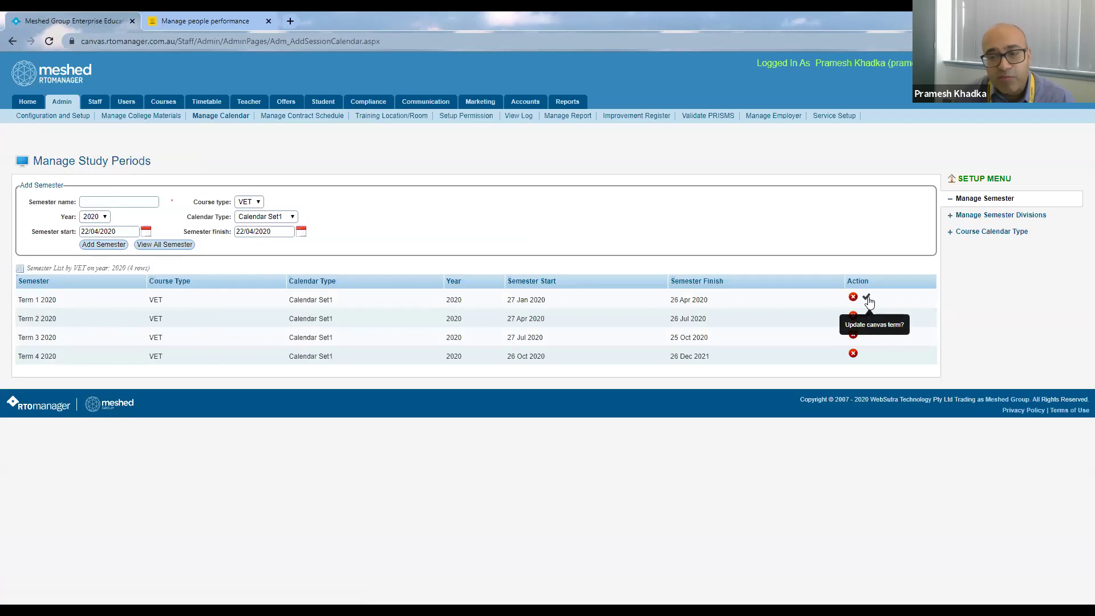
left_click(198, 20)
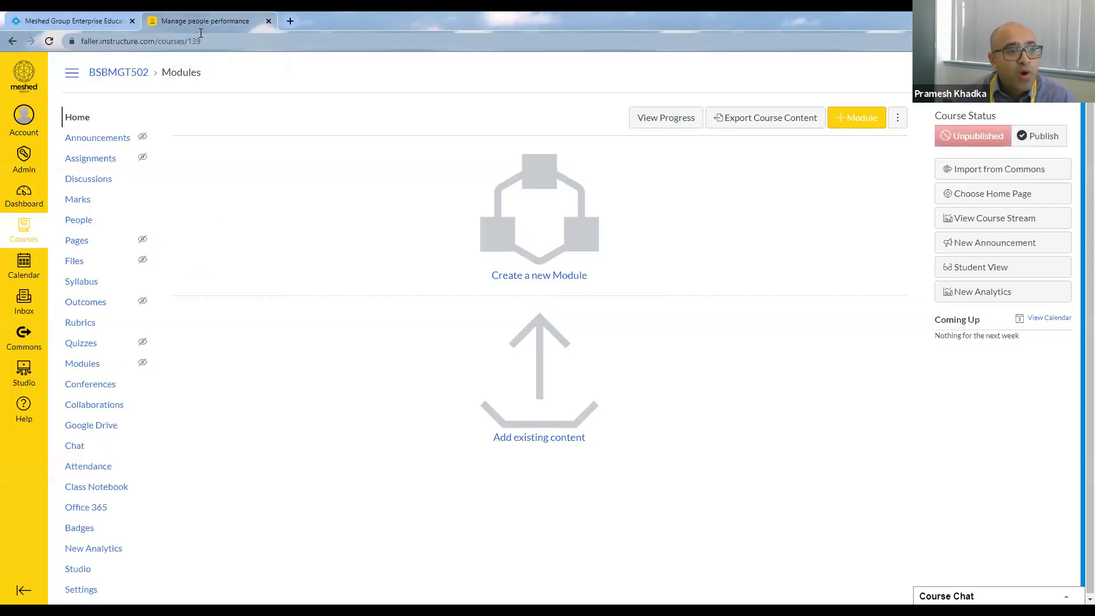
left_click(33, 123)
left_click(30, 155)
left_click(78, 114)
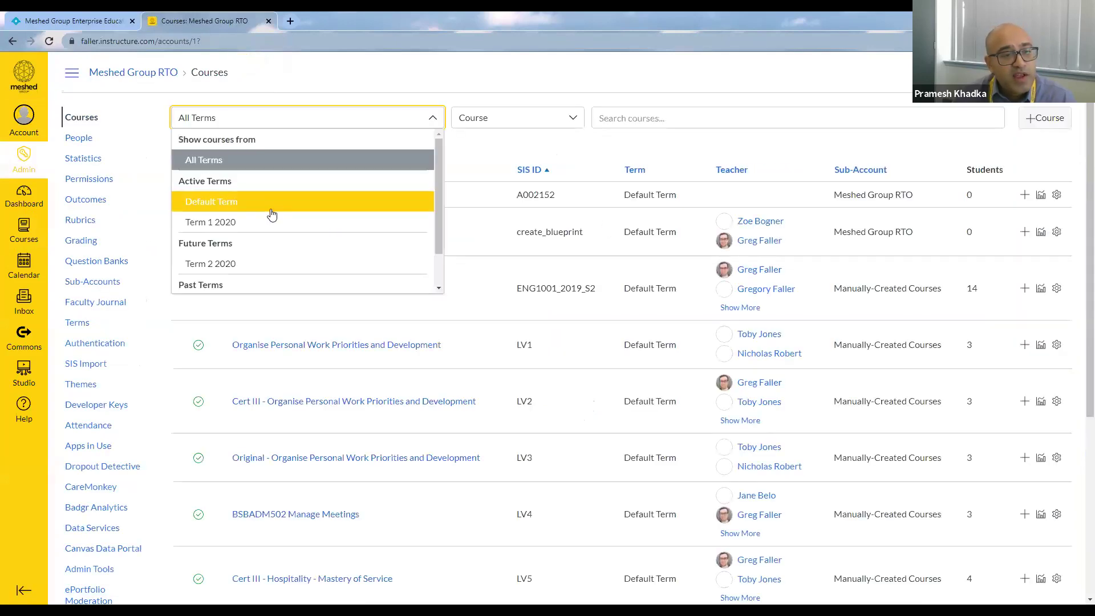
left_click(271, 222)
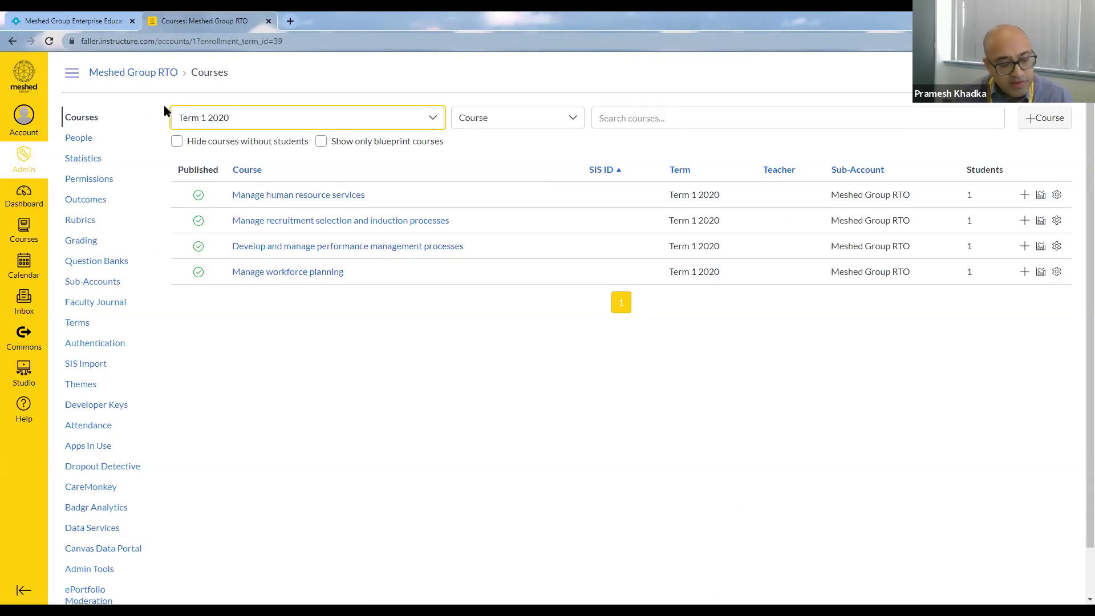
In RTO Manager's applicant list, generate the permanent student ID for the applicant with Offered status, with the Funded claim turned off.
left_click(89, 21)
mouse_move(285, 101)
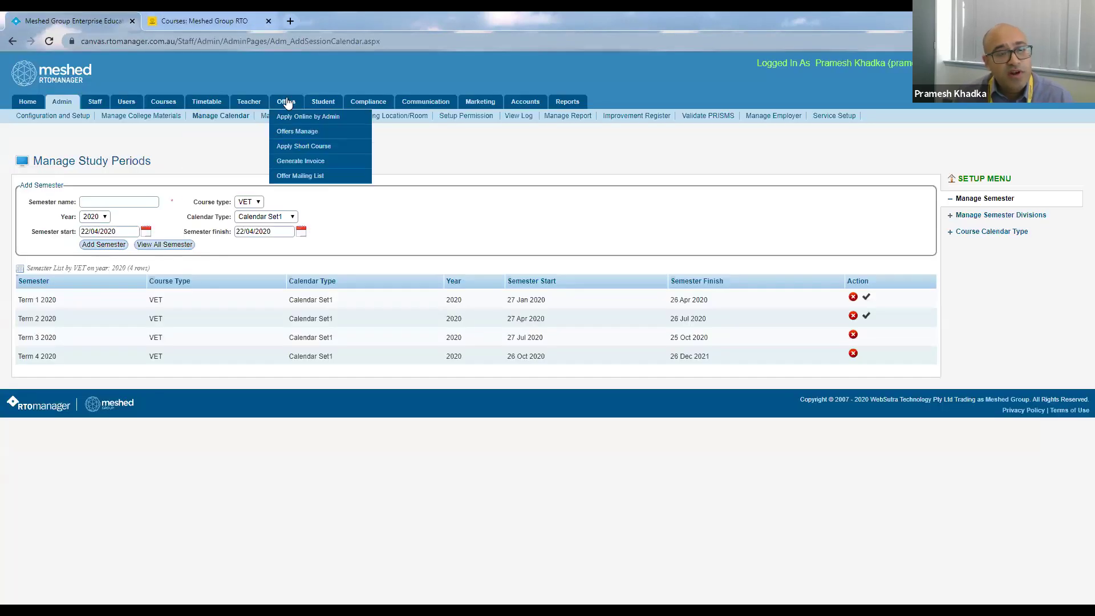
left_click(289, 134)
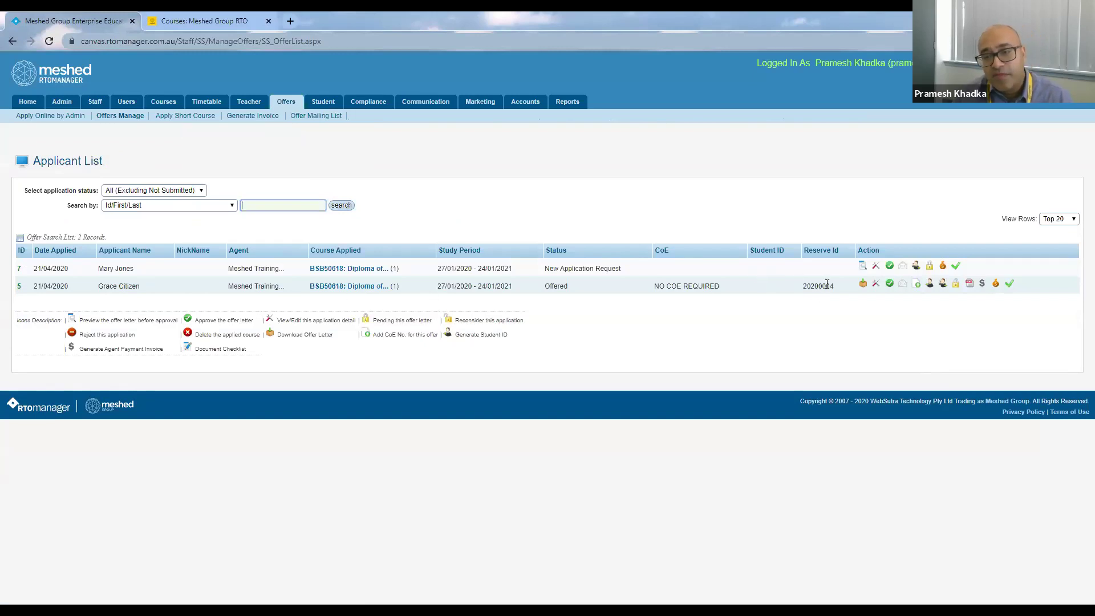
left_click(929, 283)
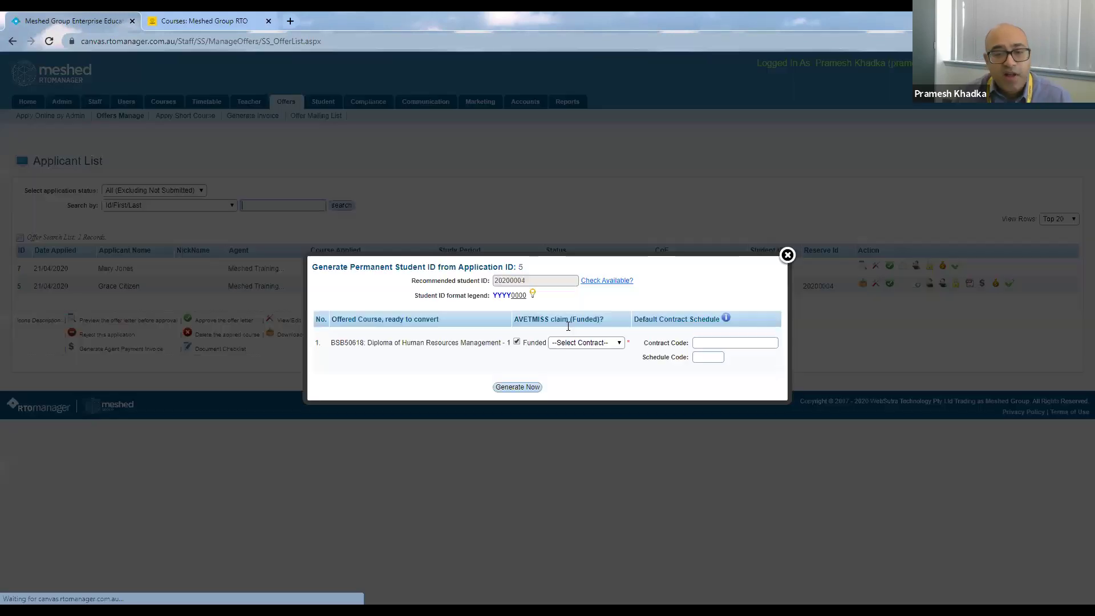
left_click(517, 342)
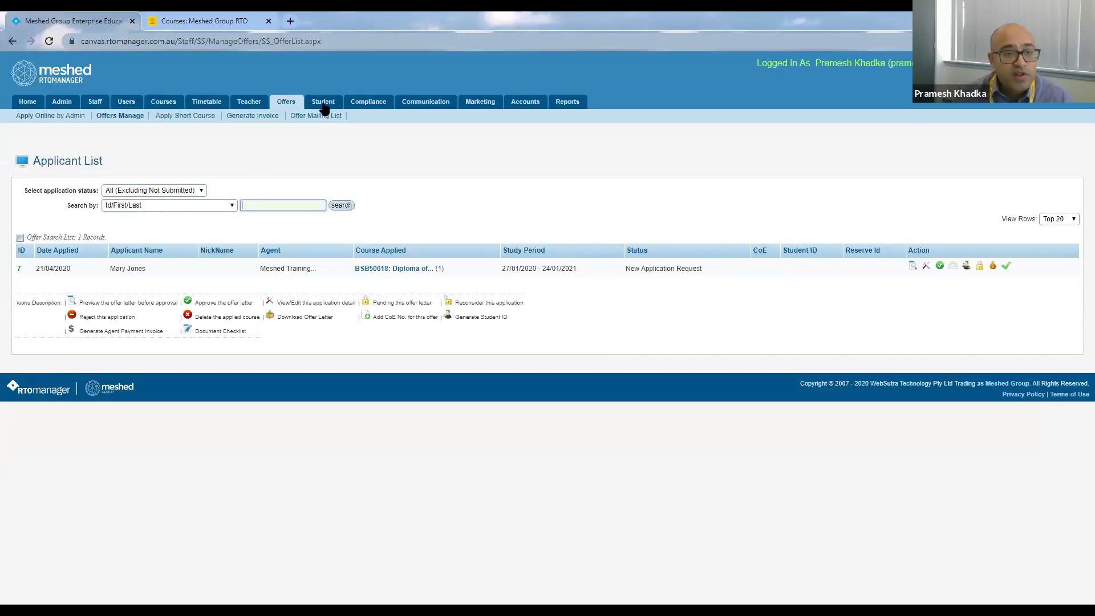
In the student list, create the user account for the student without a user name, filling in the account password.
left_click(324, 106)
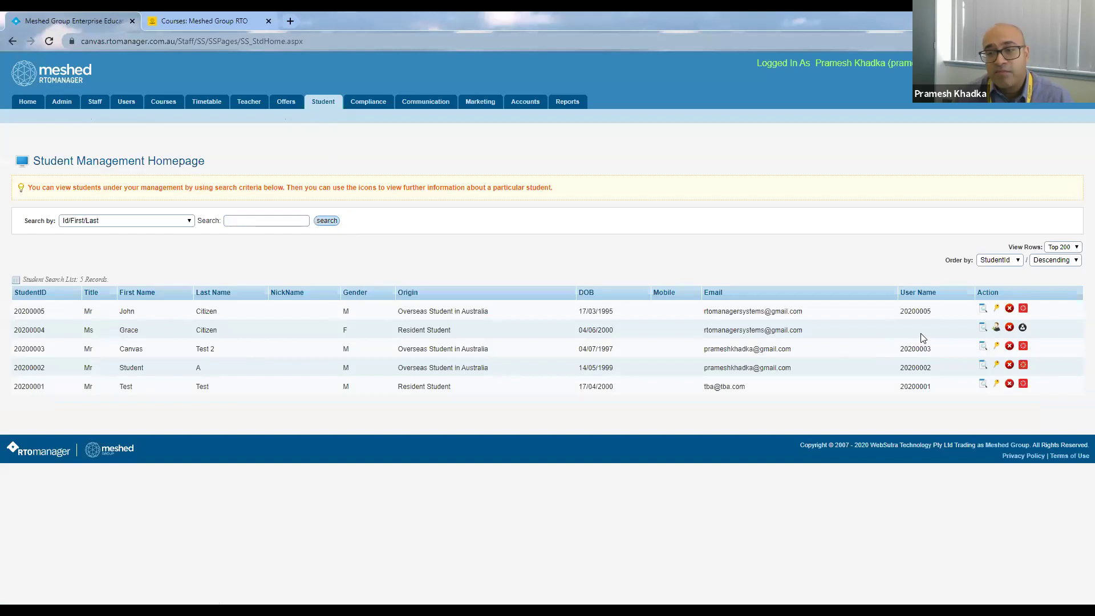
left_click(998, 331)
left_click(543, 312)
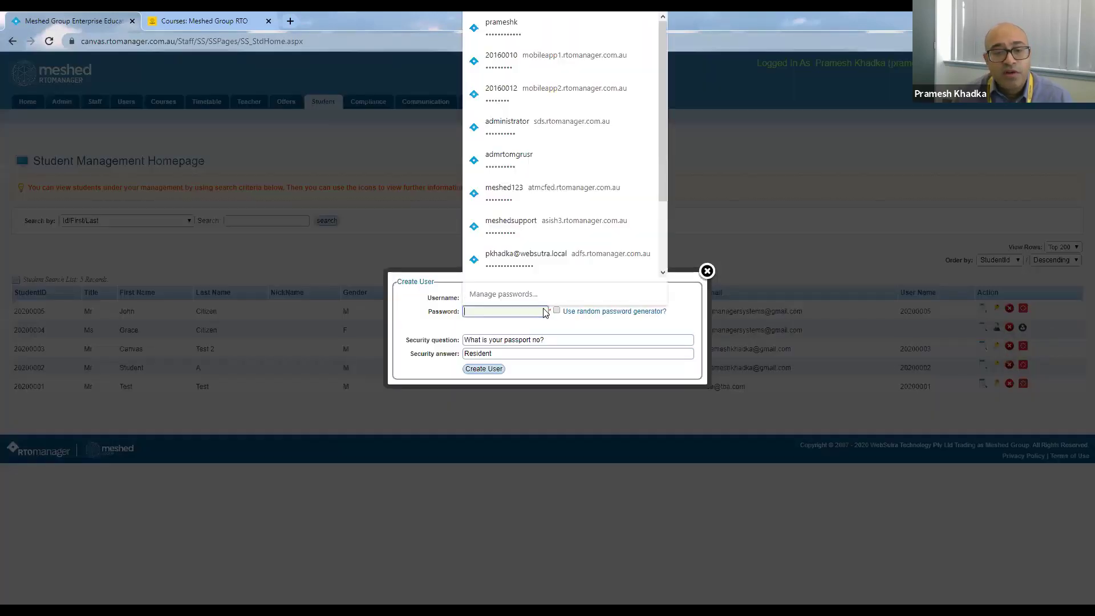
left_click(702, 317)
double_click(501, 300)
key("ctrl+c")
left_click(465, 312)
key("ctrl+v")
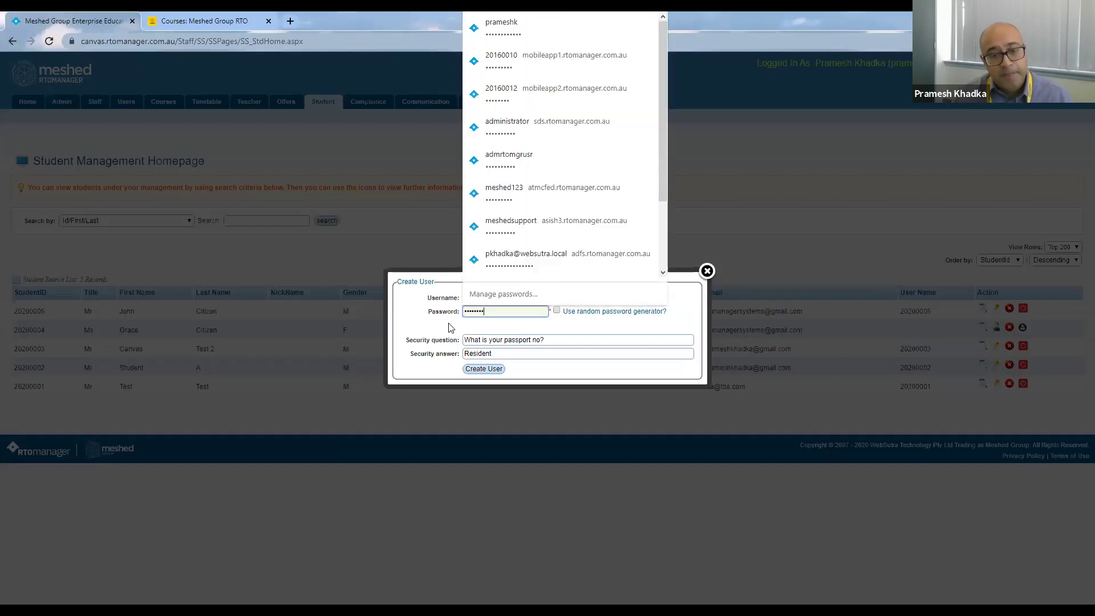
left_click(482, 371)
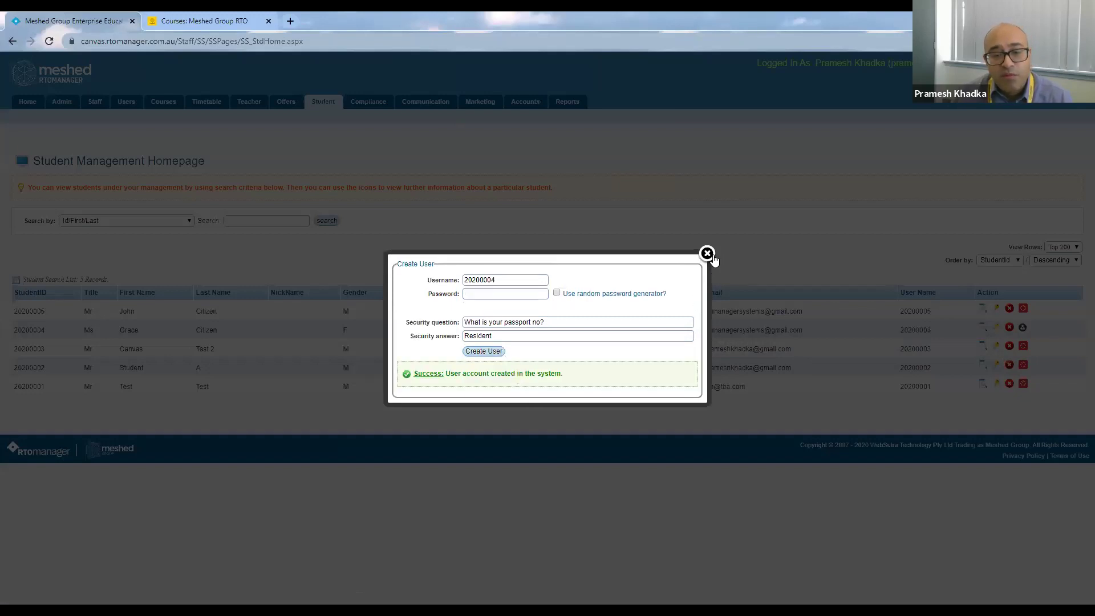
left_click(707, 253)
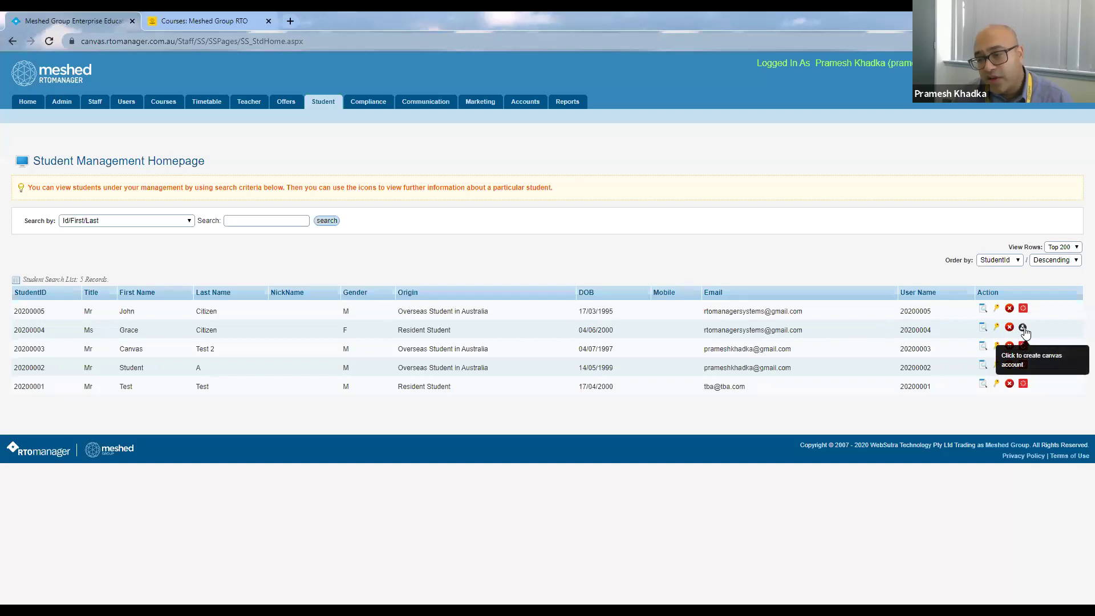
From the same student's profile summary, create the student's Canvas account.
left_click(982, 328)
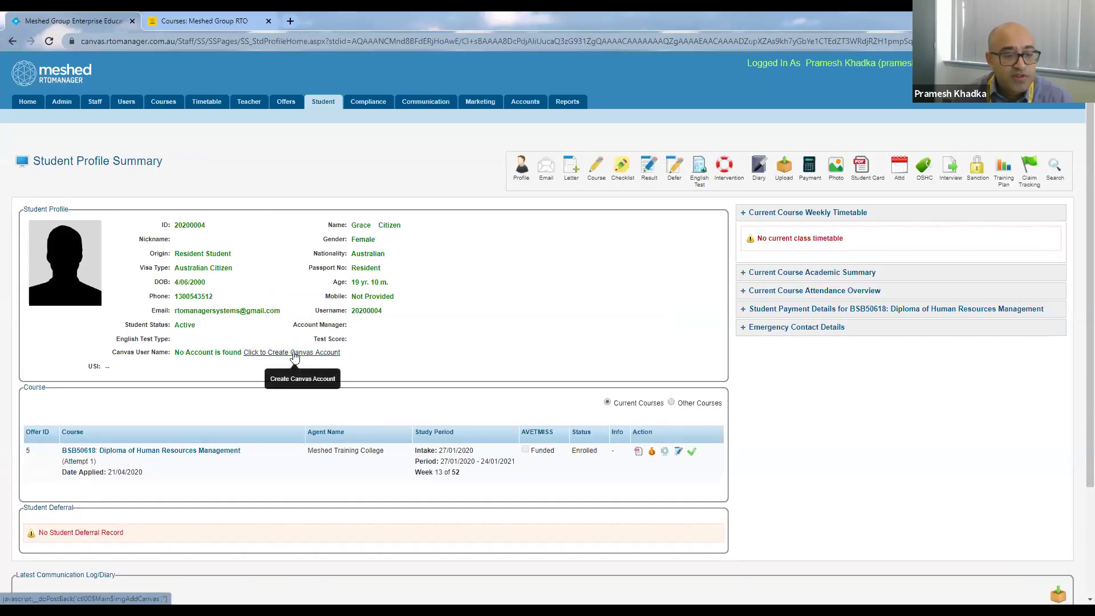
left_click(294, 354)
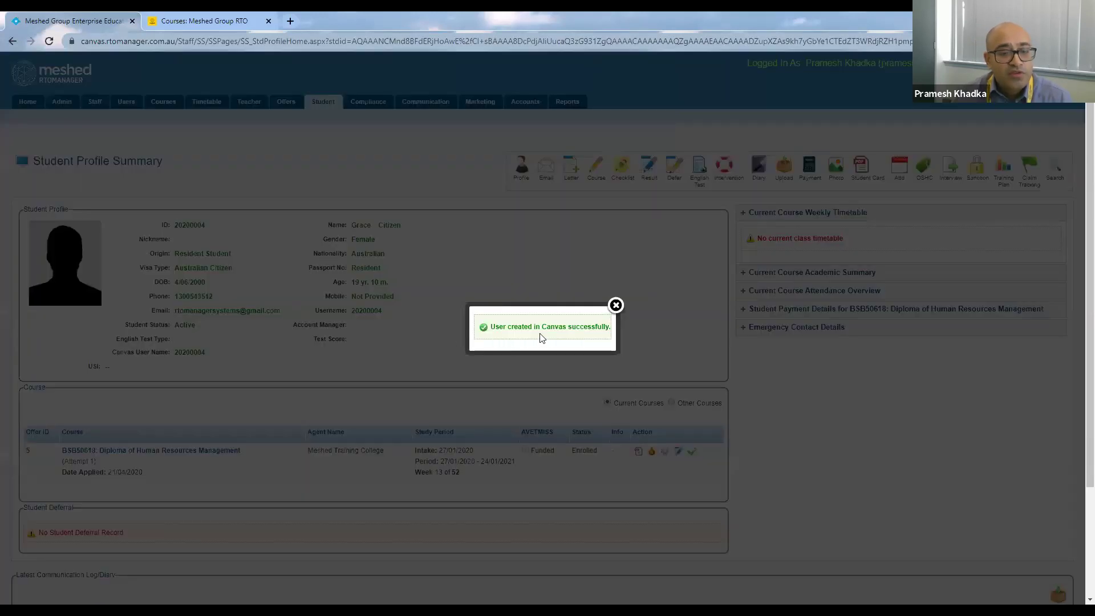
left_click(616, 307)
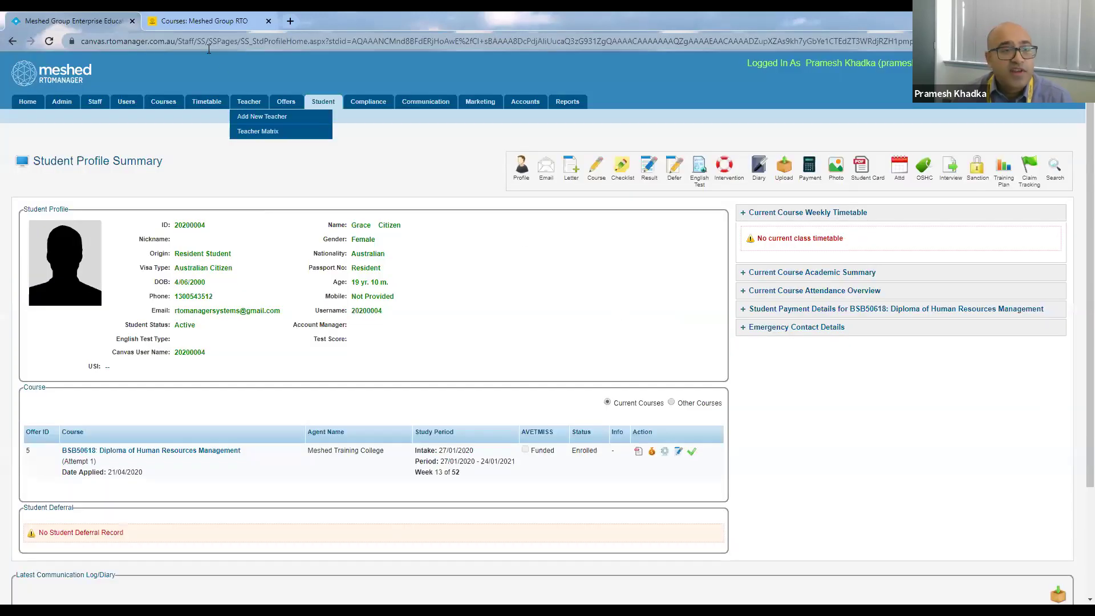
Switch to Canvas and search the people of Meshed Group RTO for the new student's ID.
left_click(197, 22)
left_click(83, 138)
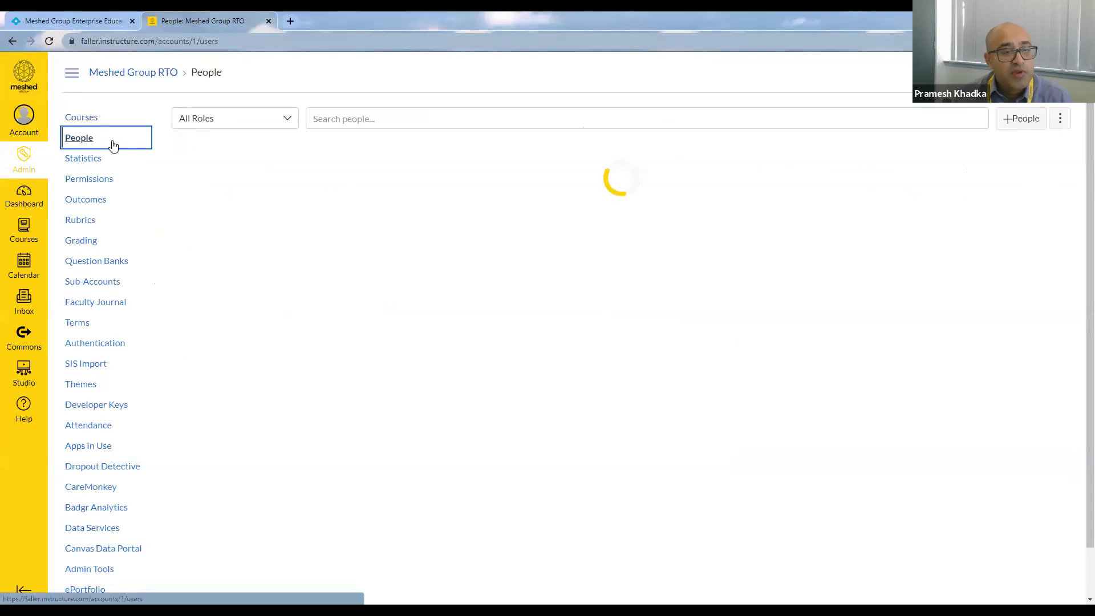
left_click(368, 119)
key("ctrl+v")
key("Tab")
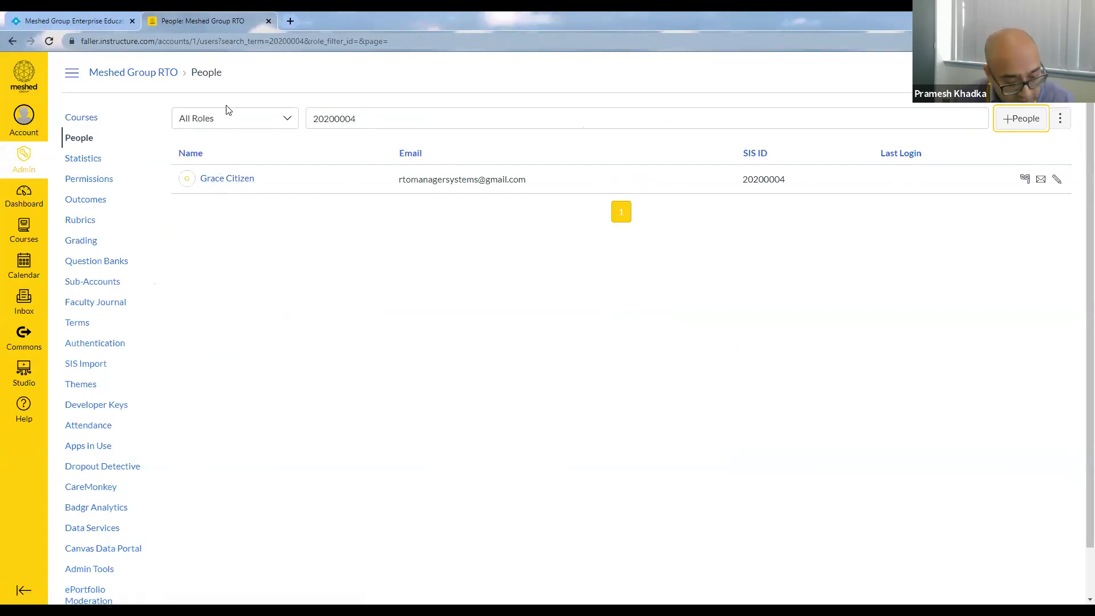
In RTO Manager's student orientation management, list the Enrolled students and confirm that the new student has started the course.
left_click(88, 24)
mouse_move(367, 105)
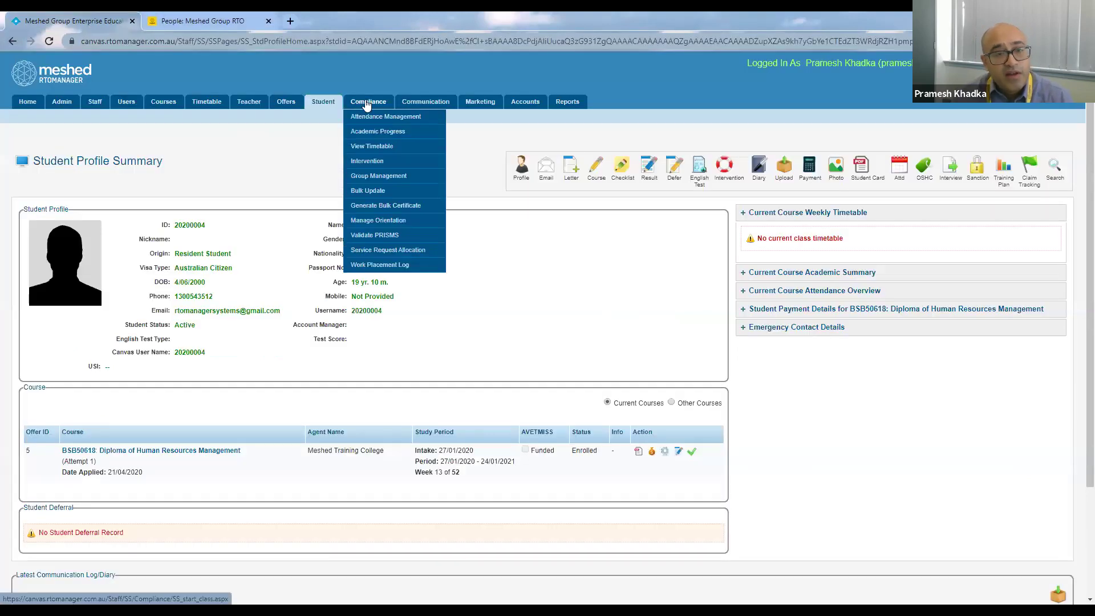
left_click(383, 223)
left_click(136, 266)
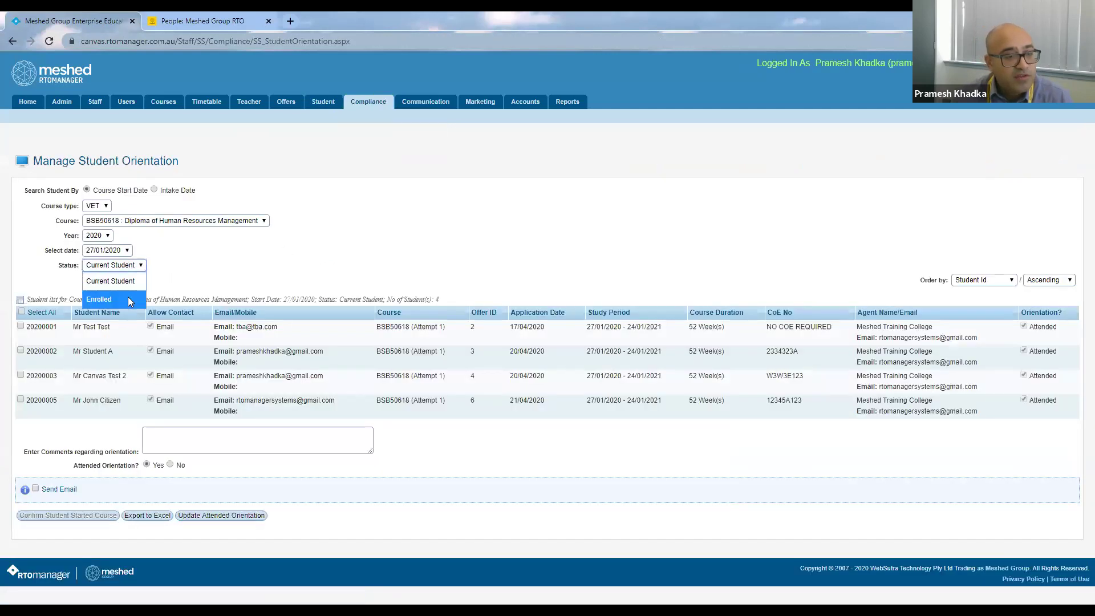
left_click(128, 296)
left_click(21, 312)
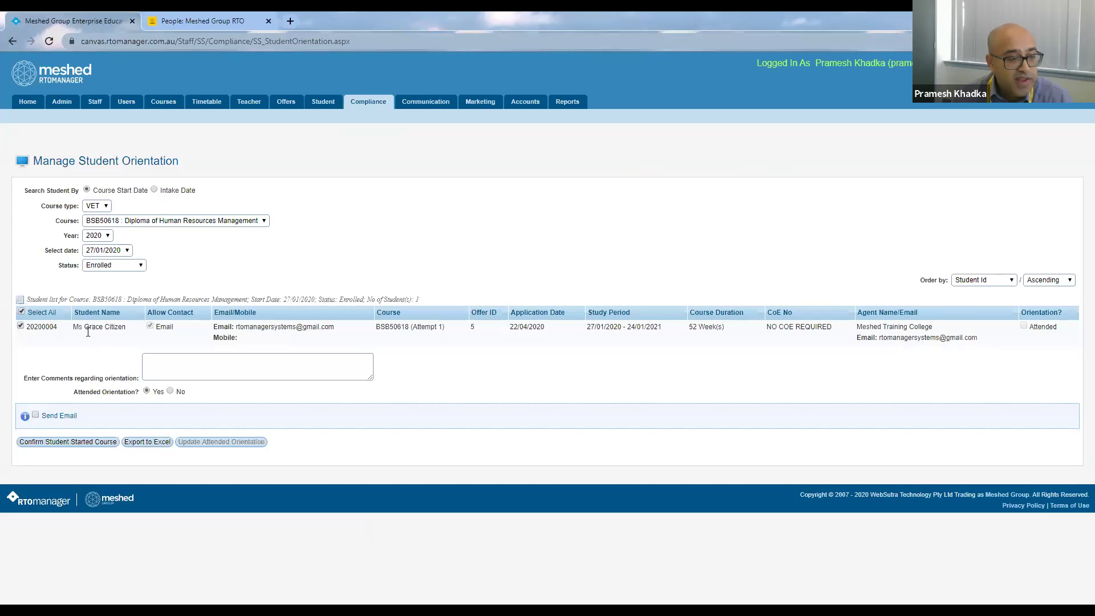
left_click(74, 442)
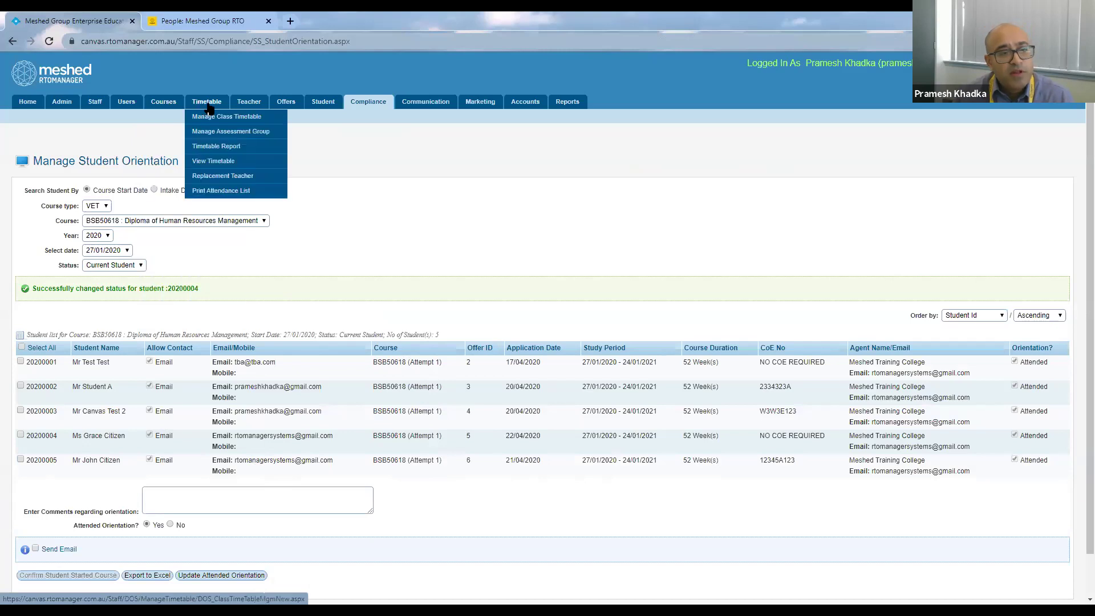
Set up a class timetable from week 1 to week 13 for subject BSBMGT502 with new batch Group A1, keeping class type Class.
left_click(214, 117)
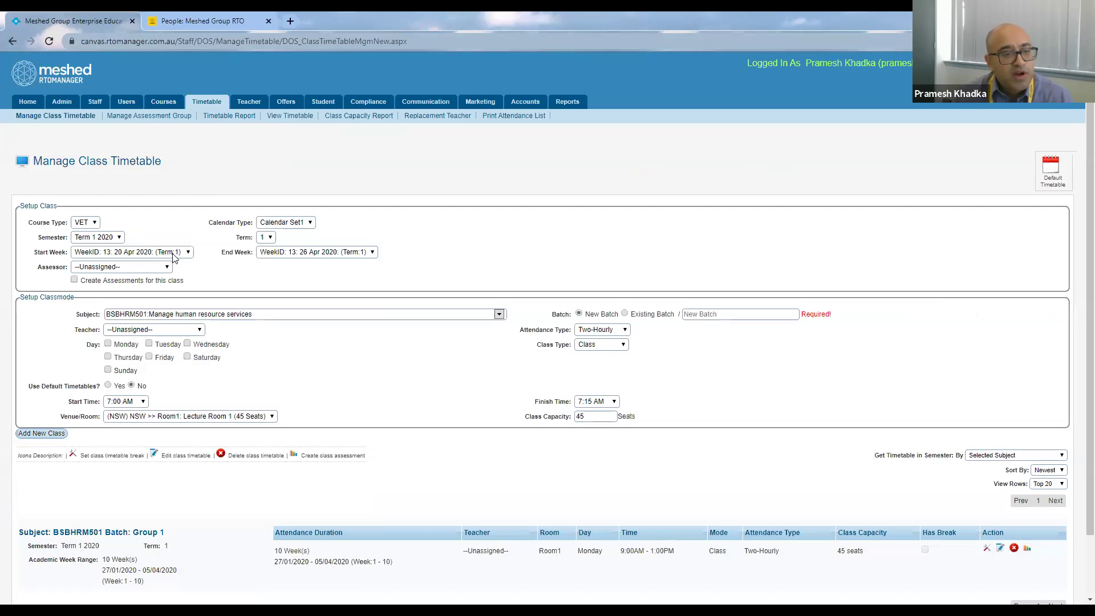
left_click(174, 258)
left_click(175, 271)
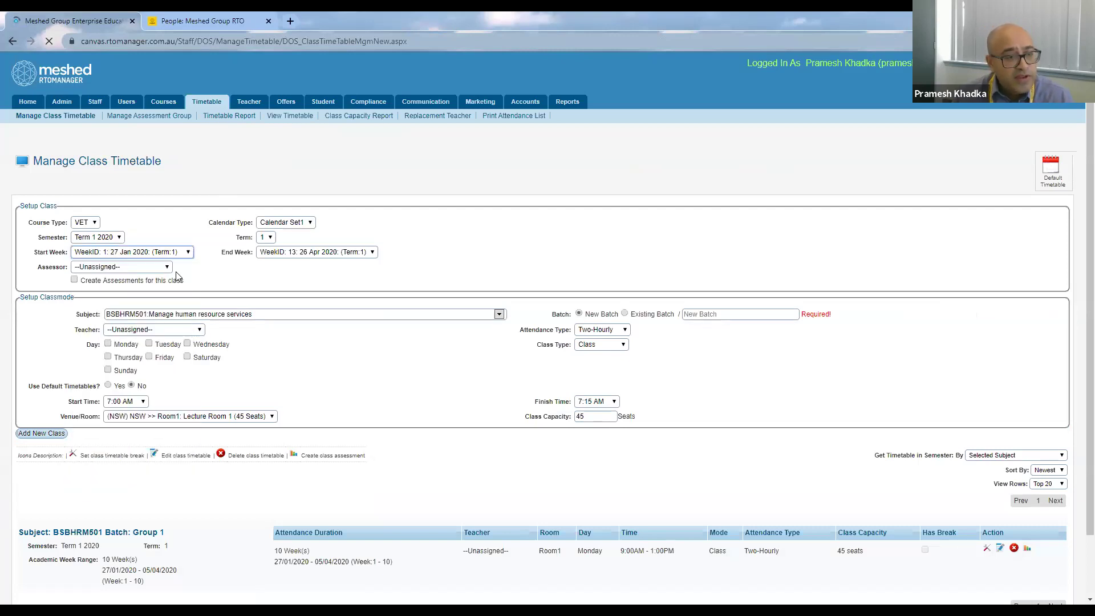
left_click(305, 254)
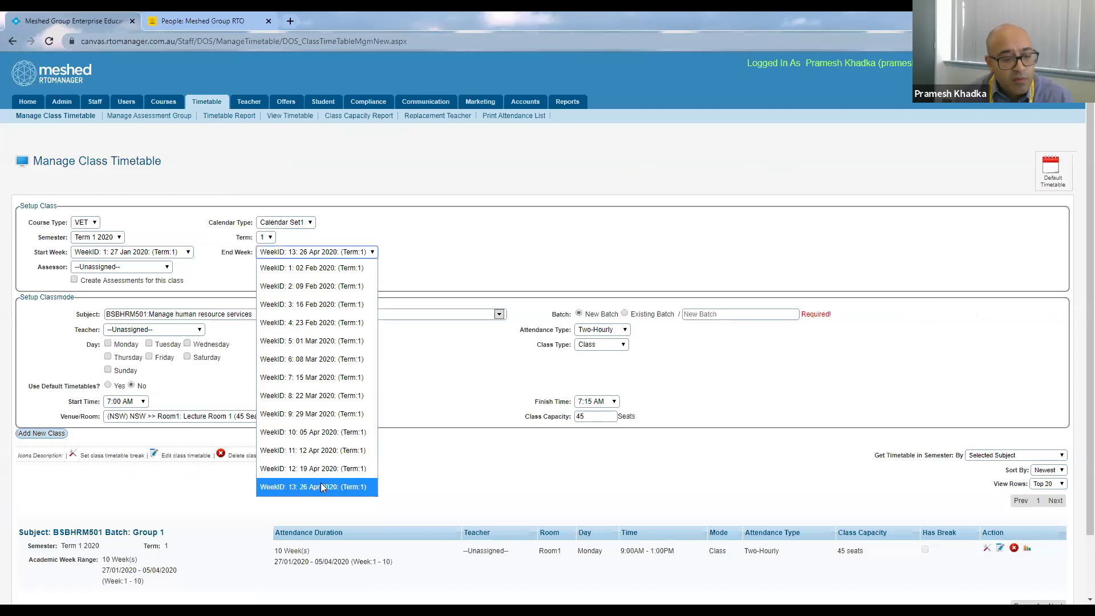
left_click(323, 488)
left_click(500, 316)
left_click(346, 372)
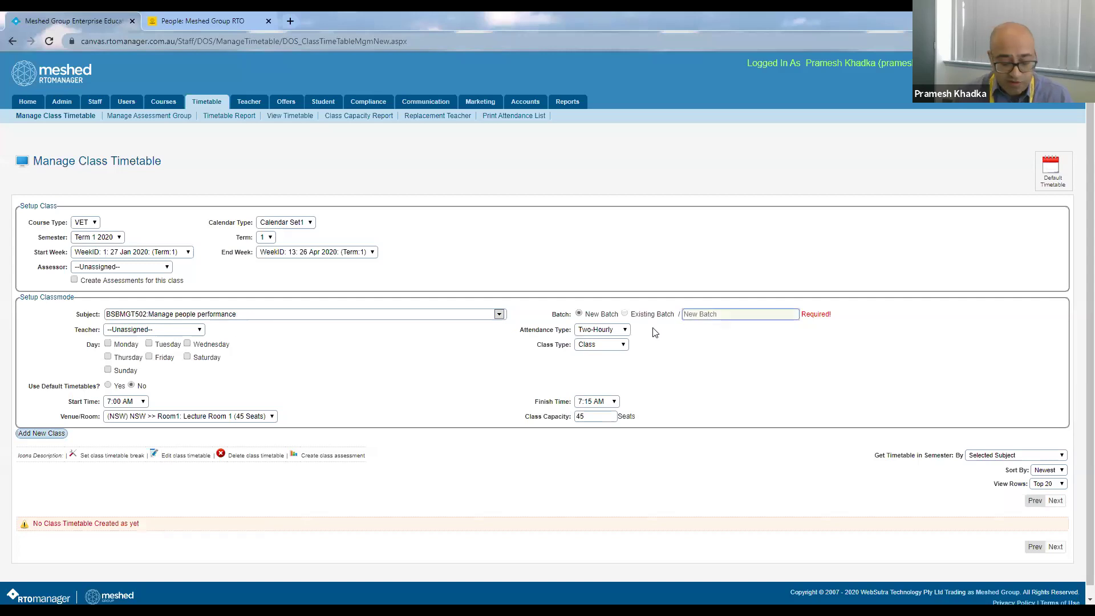
type("Group A1")
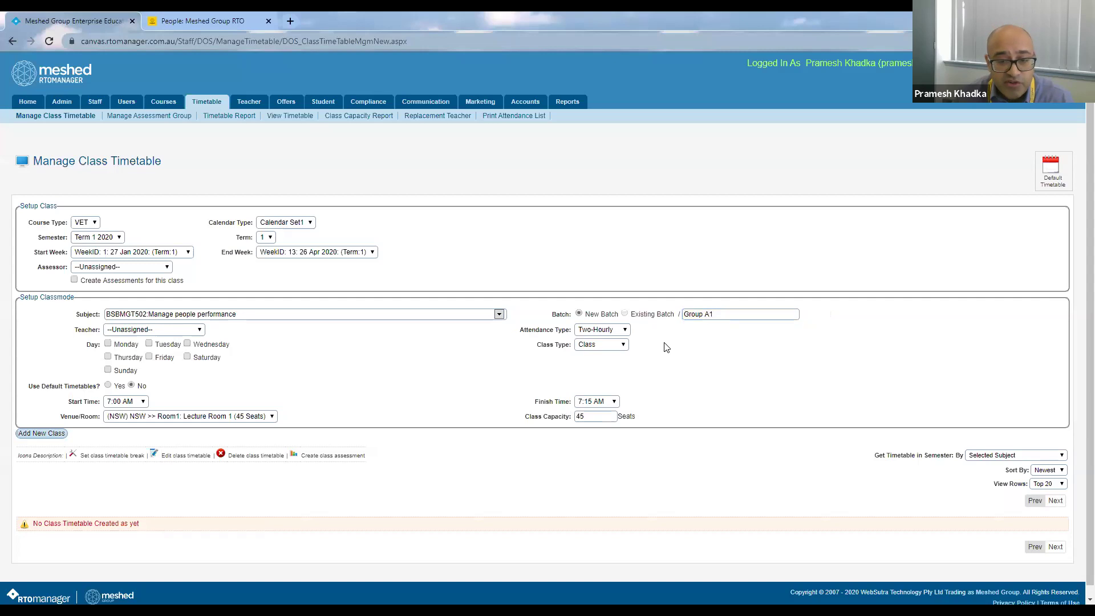
left_click(621, 345)
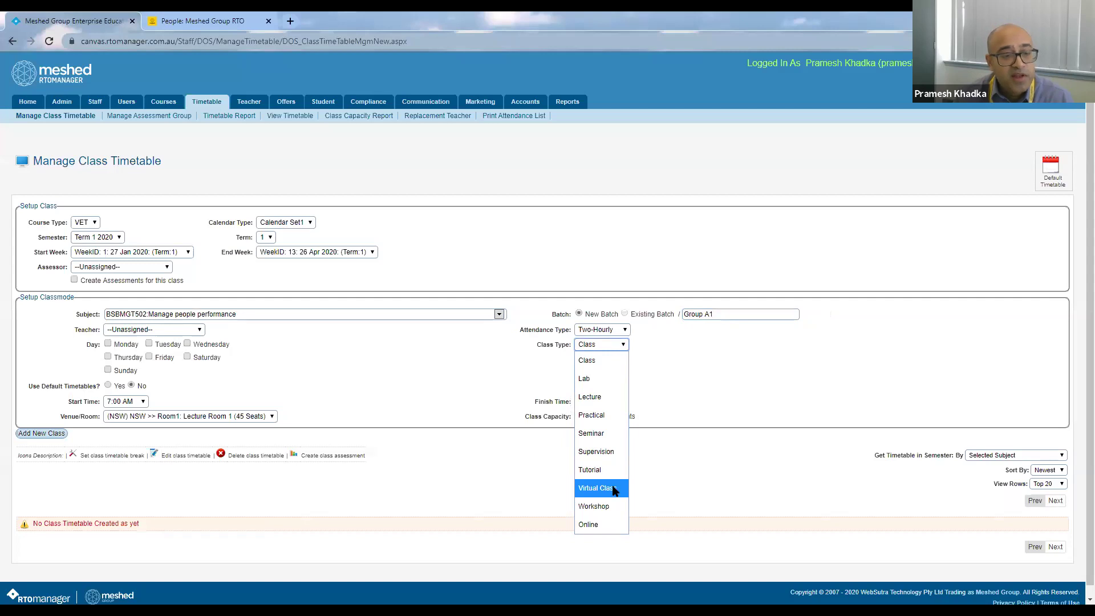
left_click(656, 419)
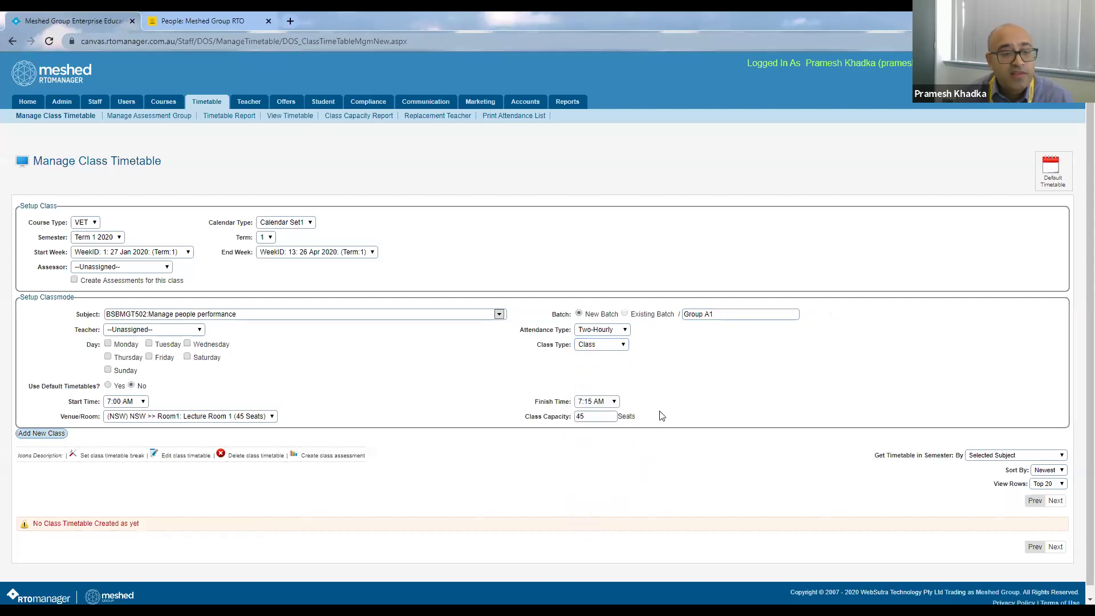
Schedule the class on Thursday and Friday with default times 1:00 PM-5:00 PM in Room2: Lecture Room 2 and add it to the timetable.
left_click(135, 359)
left_click(160, 359)
left_click(109, 386)
left_click(146, 402)
left_click(147, 437)
left_click(188, 417)
left_click(177, 450)
left_click(48, 437)
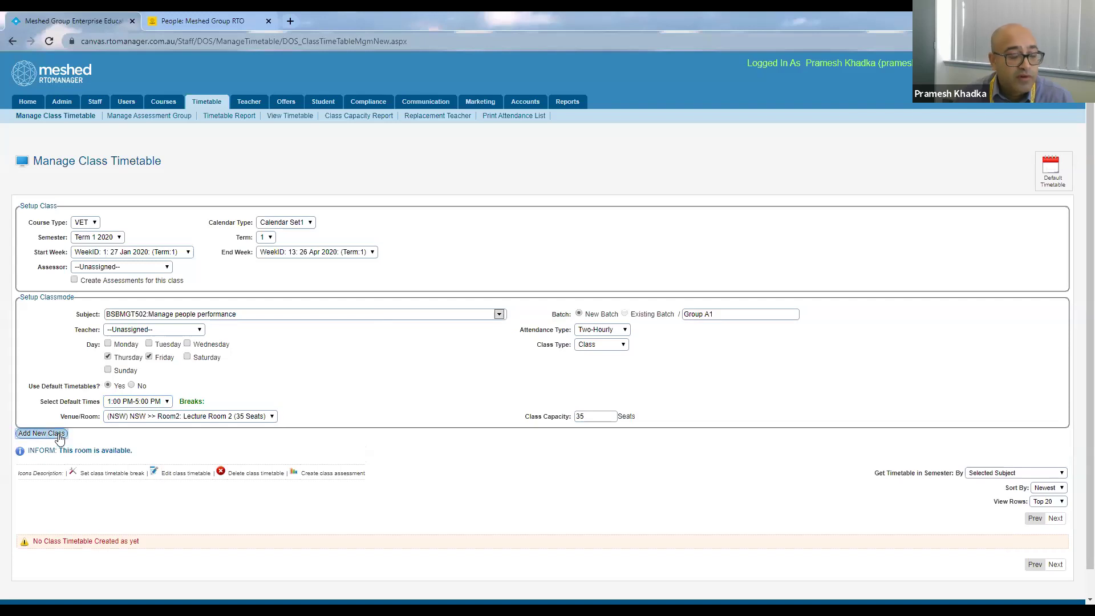
scroll(280, 502, "down", 2)
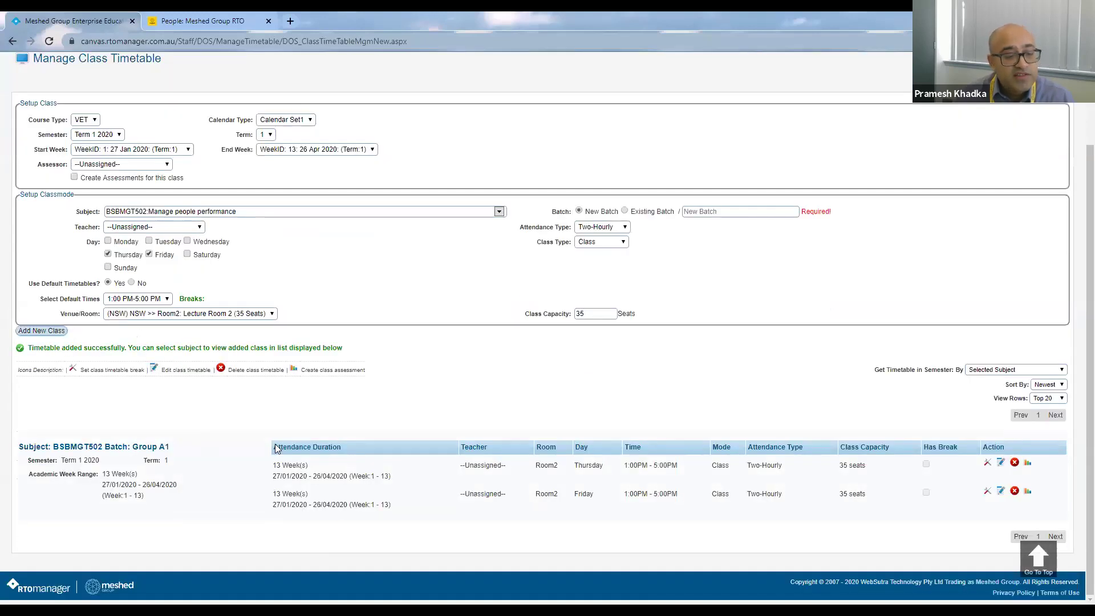
Create the class assessment for the Thursday class of batch Group A1.
scroll(283, 435, "up", 1)
scroll(282, 438, "up", 2)
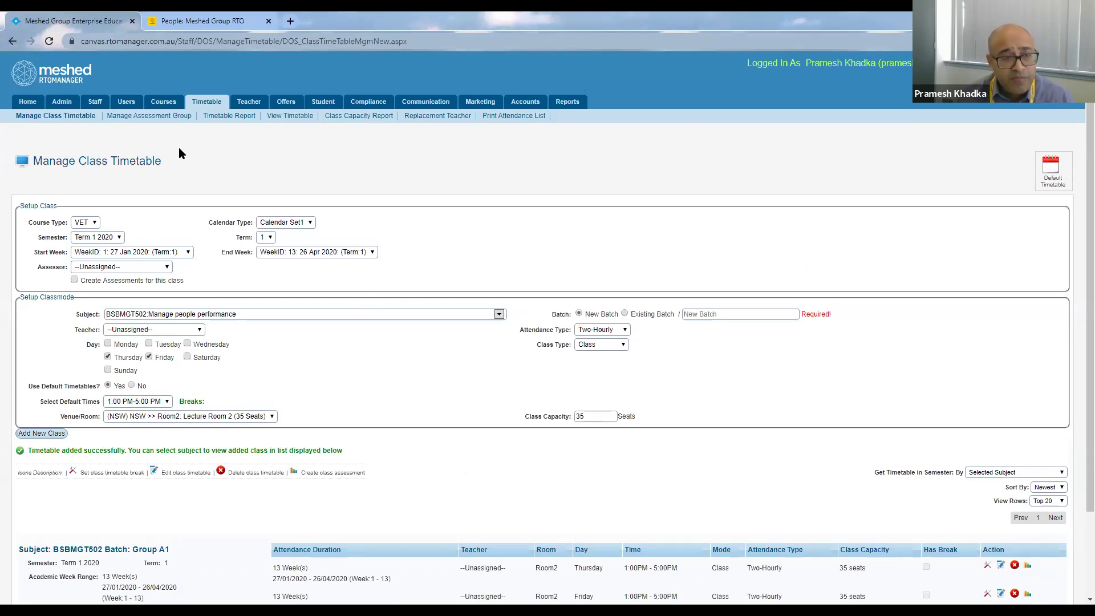
left_click(1030, 567)
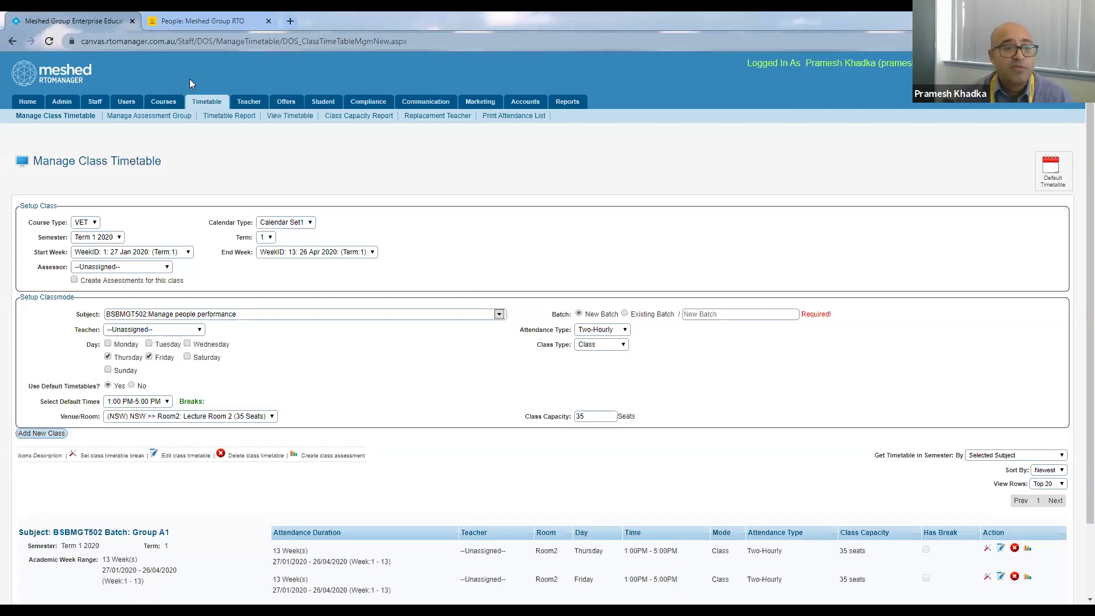
Switch to Canvas and list the Meshed Group RTO courses for Term 1 2020.
left_click(191, 21)
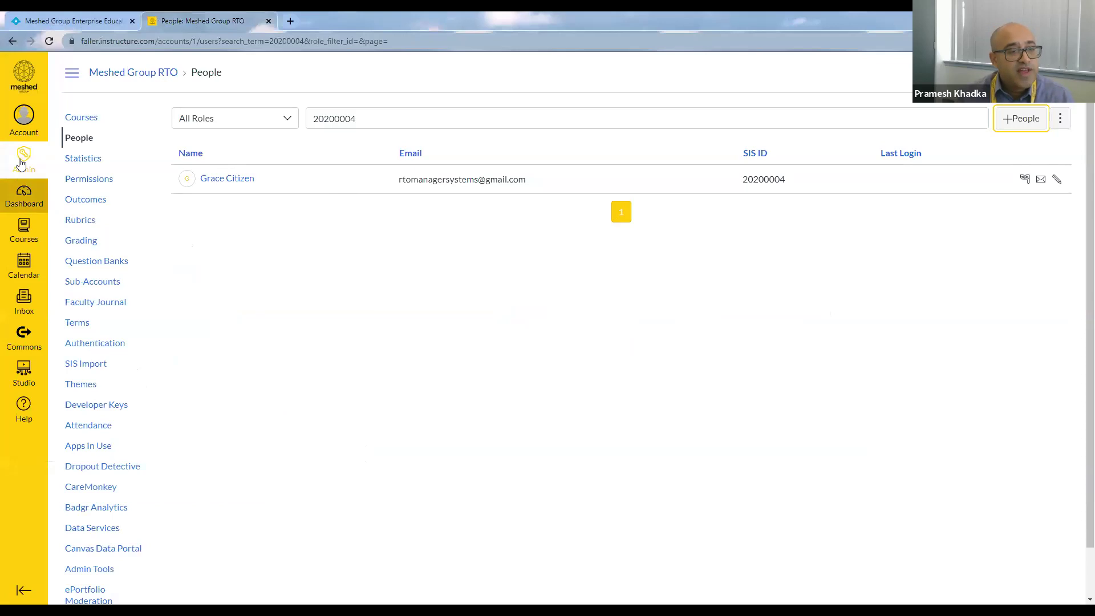
left_click(92, 118)
left_click(360, 122)
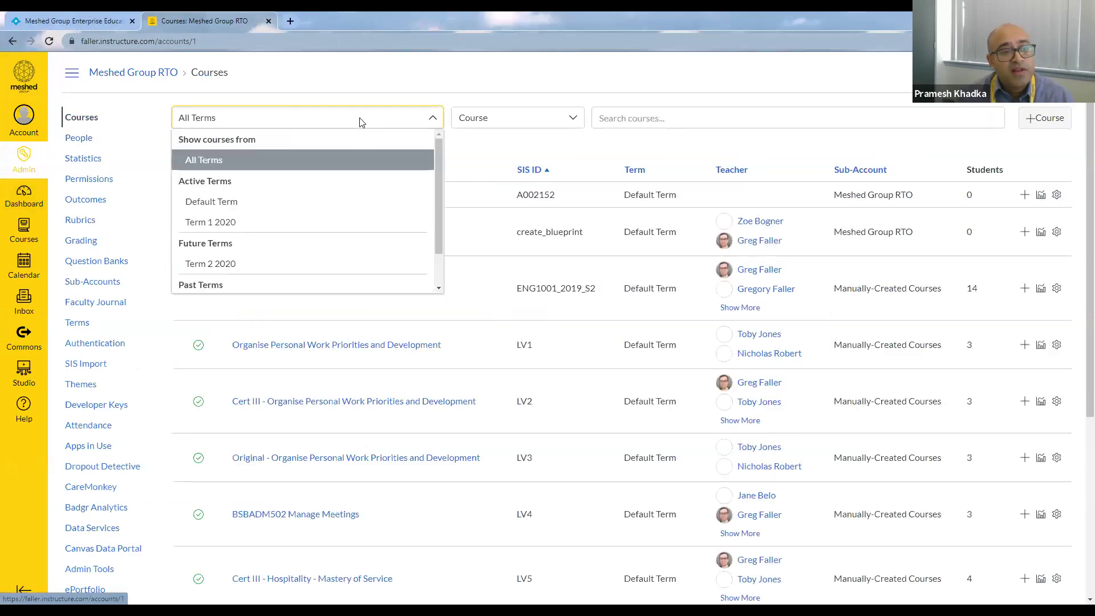
left_click(339, 221)
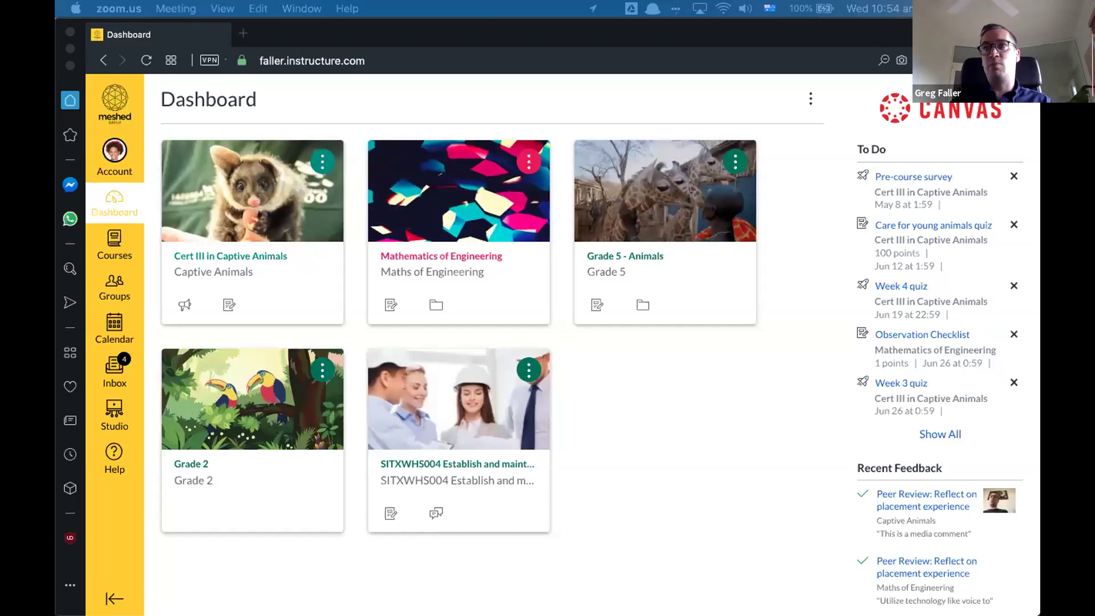
Switch to the teacher's Canvas dashboard in Chrome, view the Financial Foundations: A plan for life course, and return to the dashboard.
left_click(665, 357)
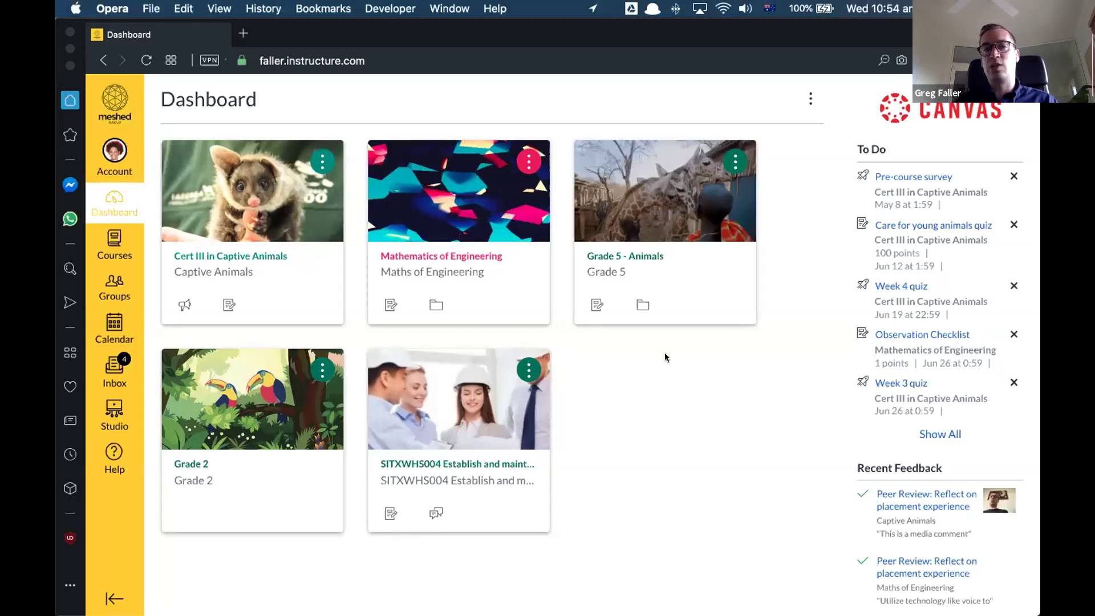
key("super+Tab")
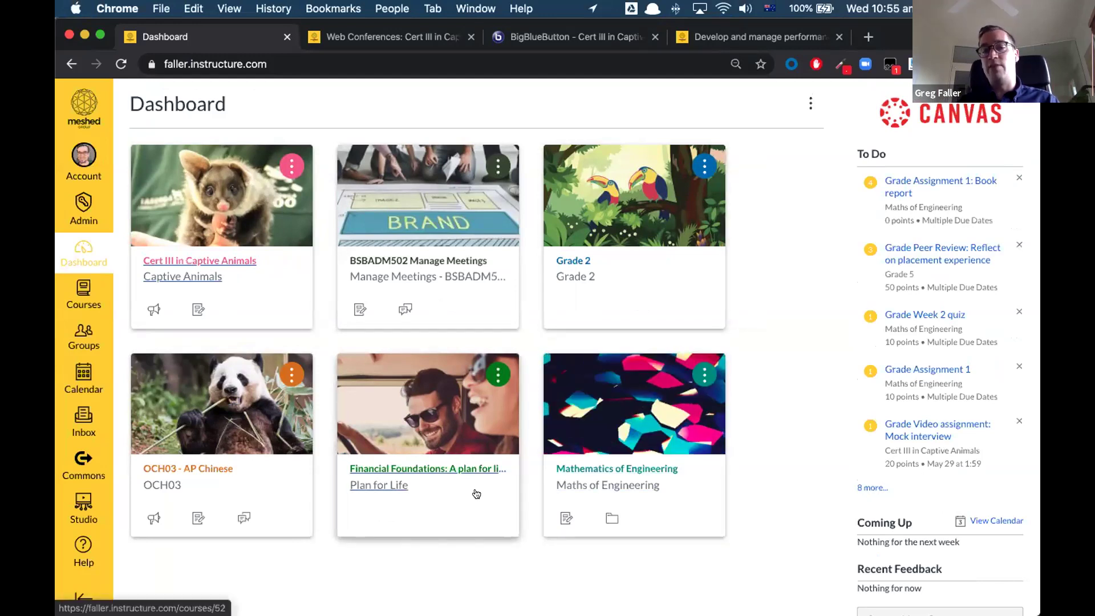
left_click(408, 418)
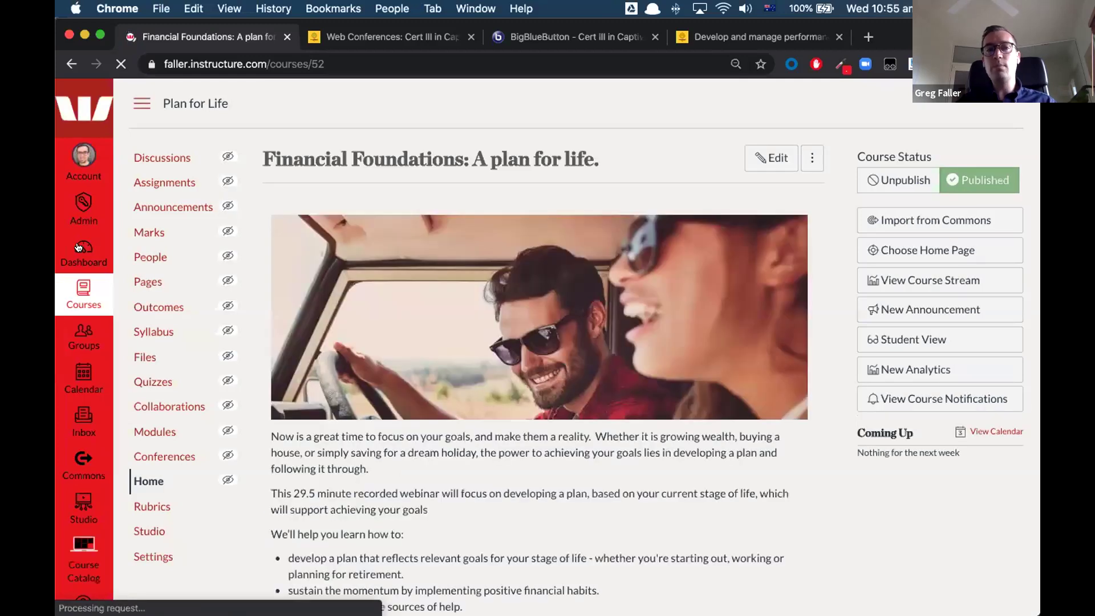
left_click(79, 247)
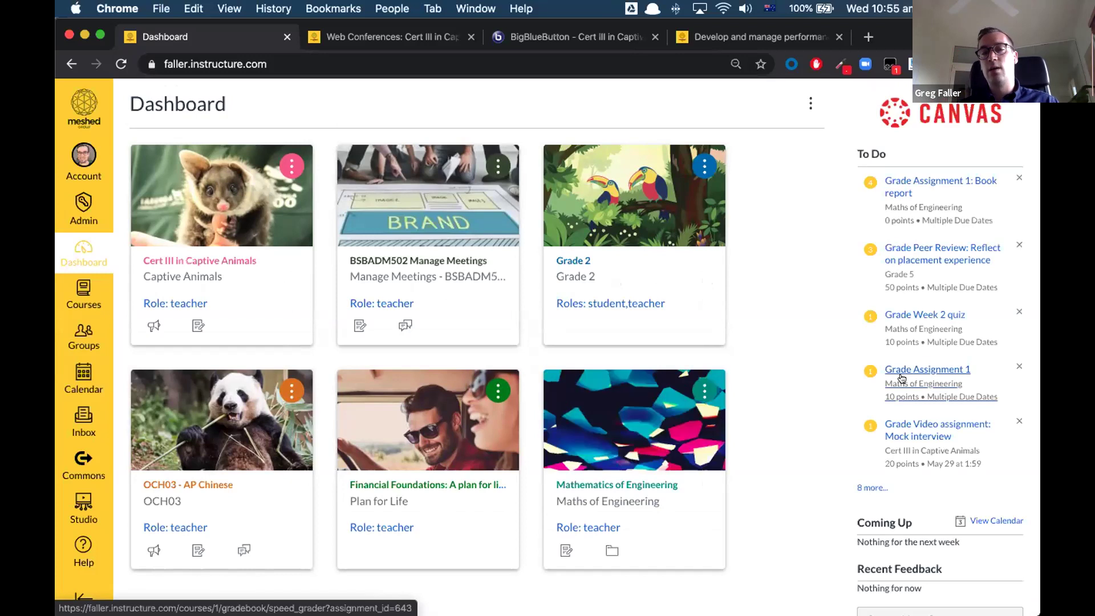
View the Cert III in Captive Animals conferences, and in its BigBlueButton conference show the available presenter actions.
left_click(407, 36)
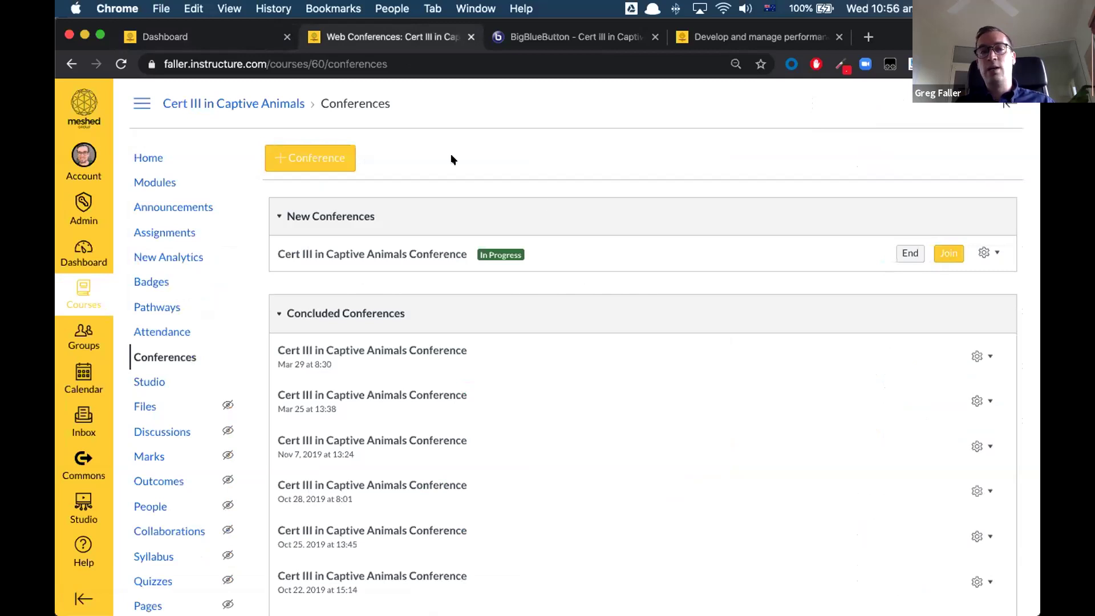
left_click(577, 38)
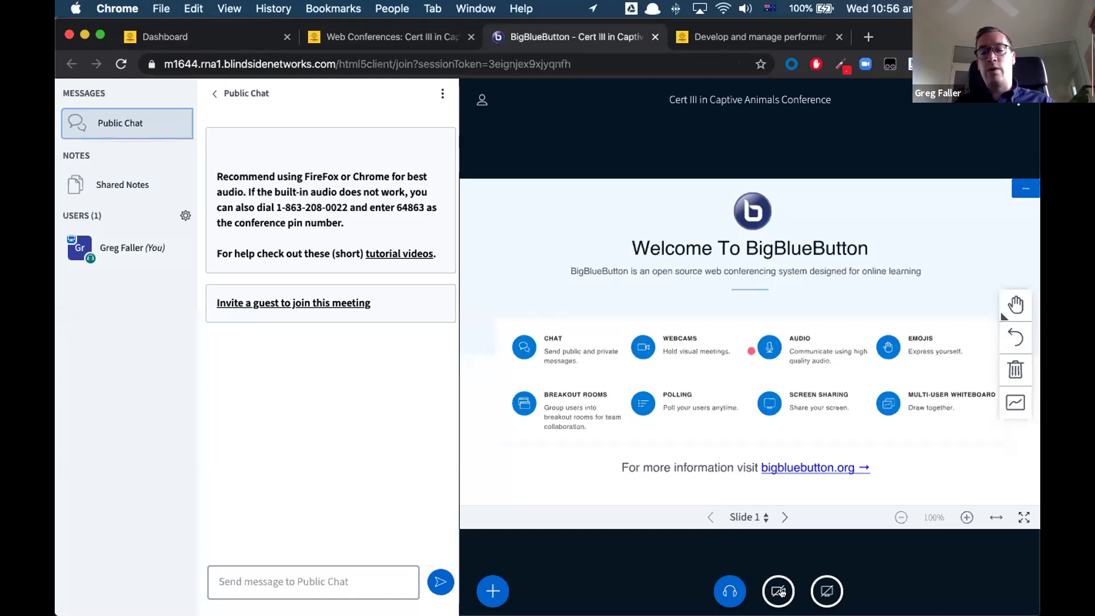
left_click(494, 583)
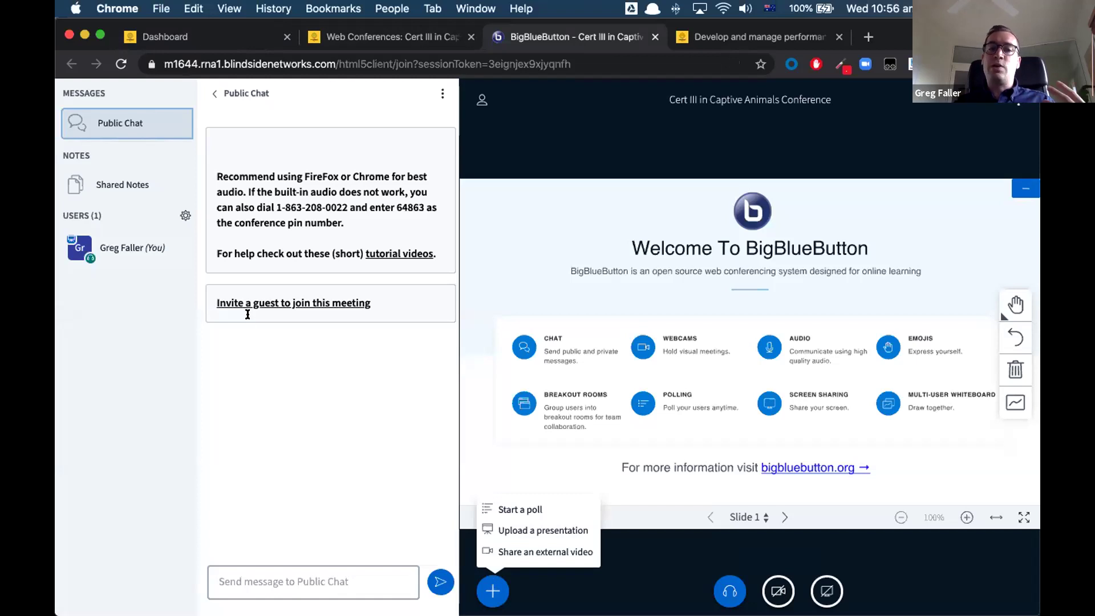
Close the conference's presenter actions and look through the BSBHRM512 course home page, including its video, shortcut images and Course Summary.
left_click(279, 219)
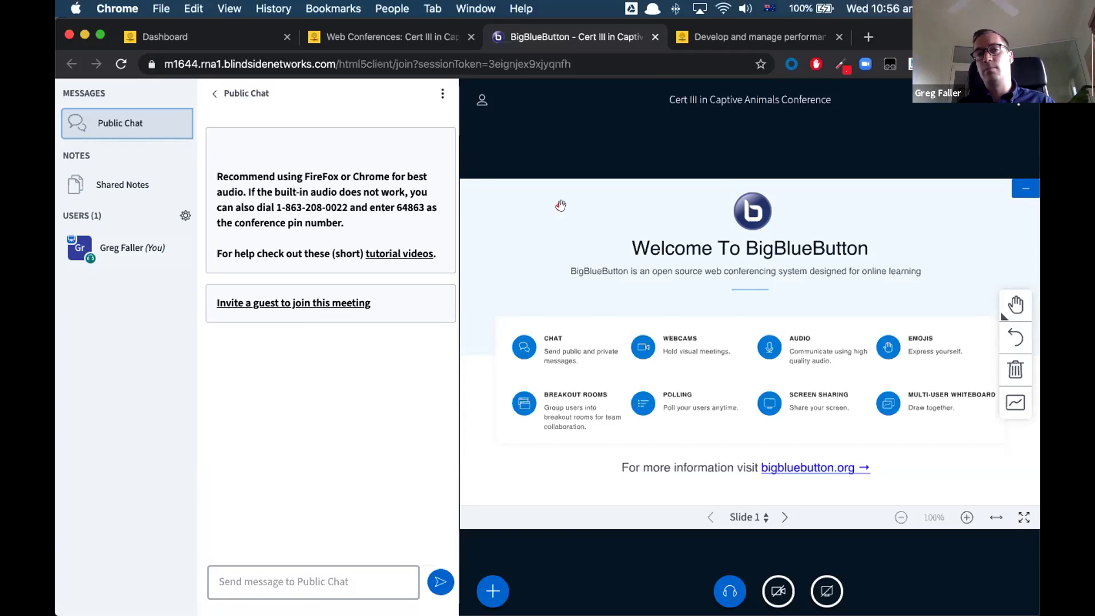
left_click(726, 36)
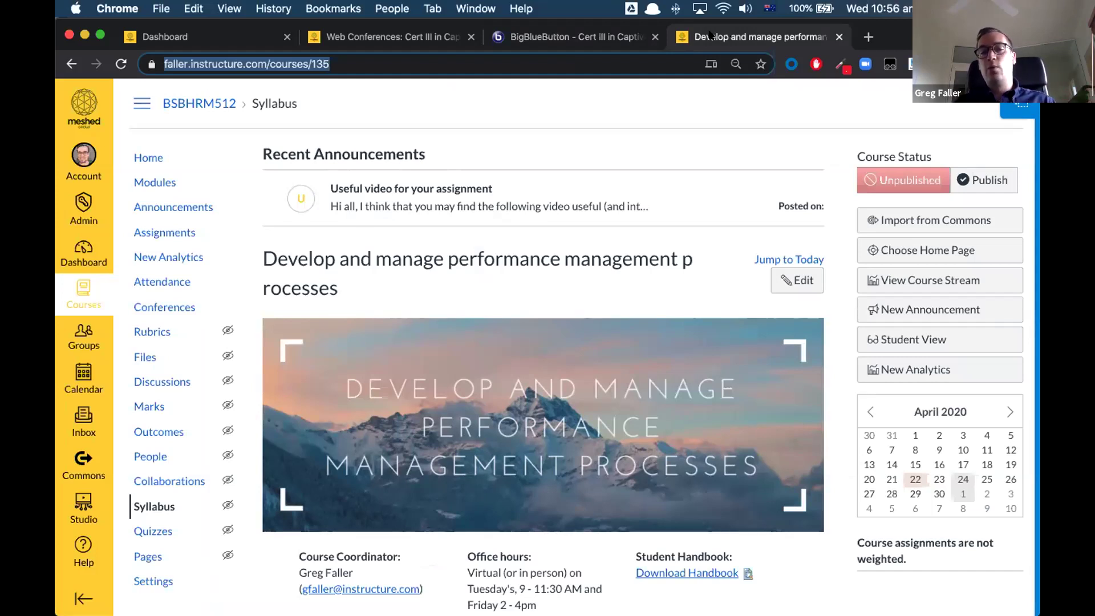
scroll(469, 354, "down", 1)
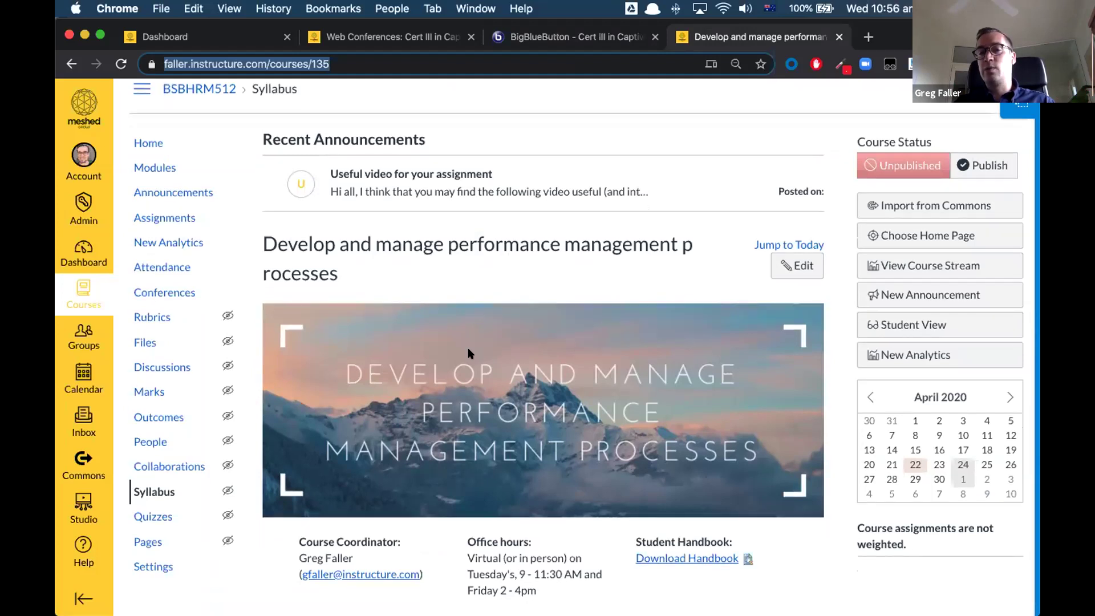
scroll(469, 354, "down", 3)
scroll(469, 353, "down", 8)
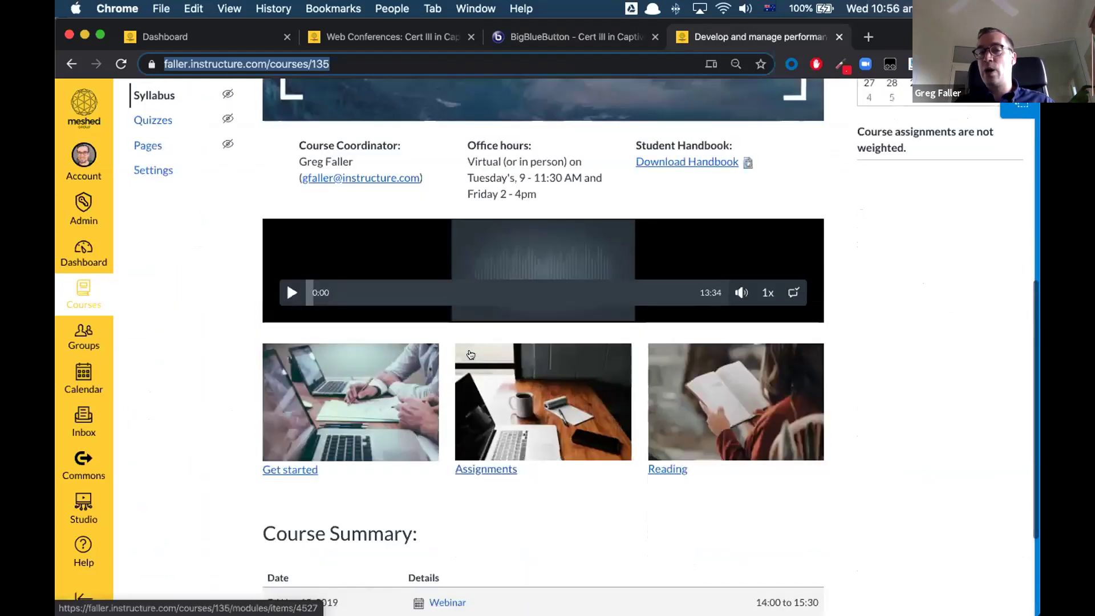
scroll(484, 304, "down", 1)
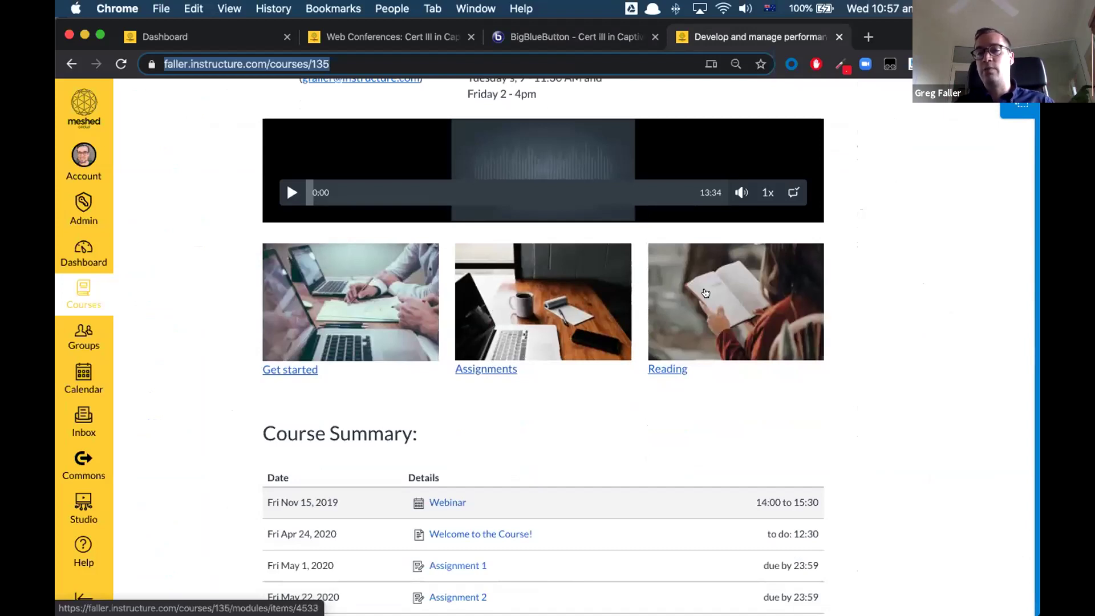
scroll(707, 293, "up", 1)
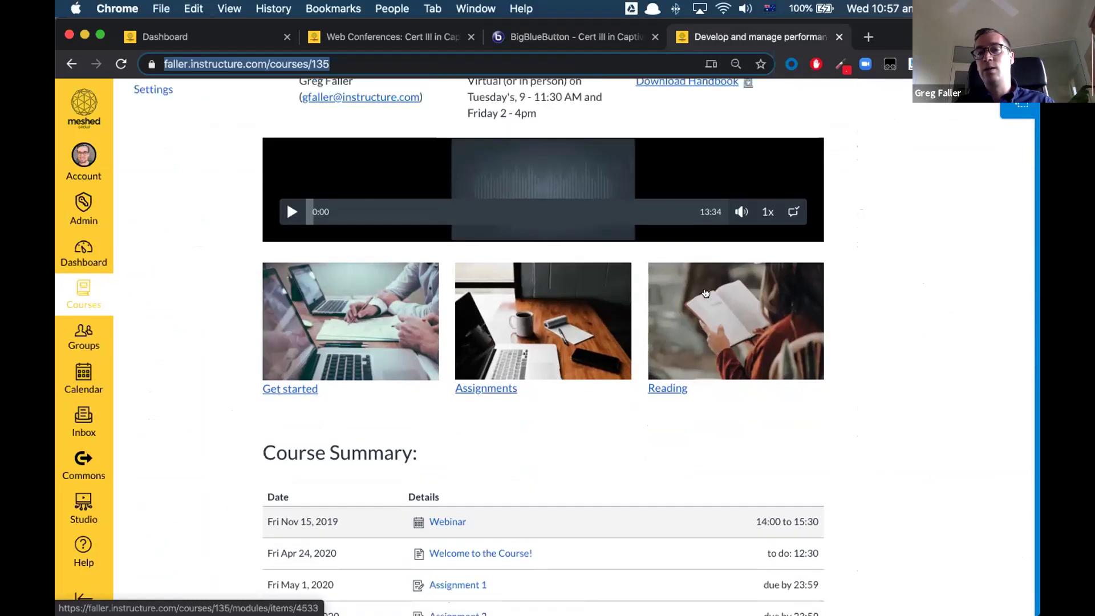
scroll(707, 293, "up", 10)
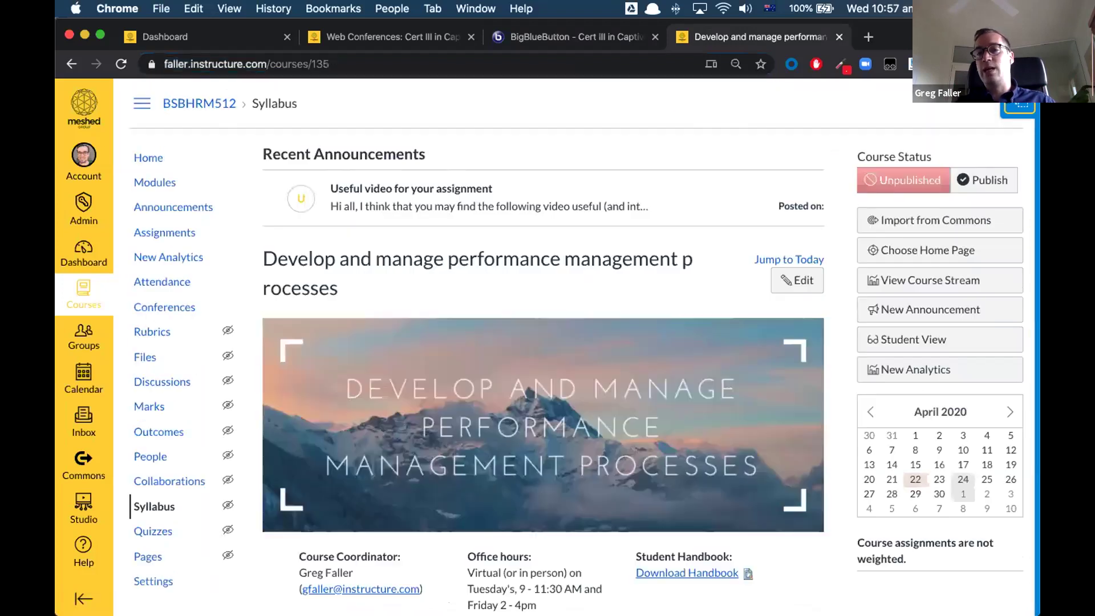
View the course's Blueprint sync options, and in Modules lock Welcome to the Course!, Test your knowledge on this animal and Assignment 1.
left_click(1021, 106)
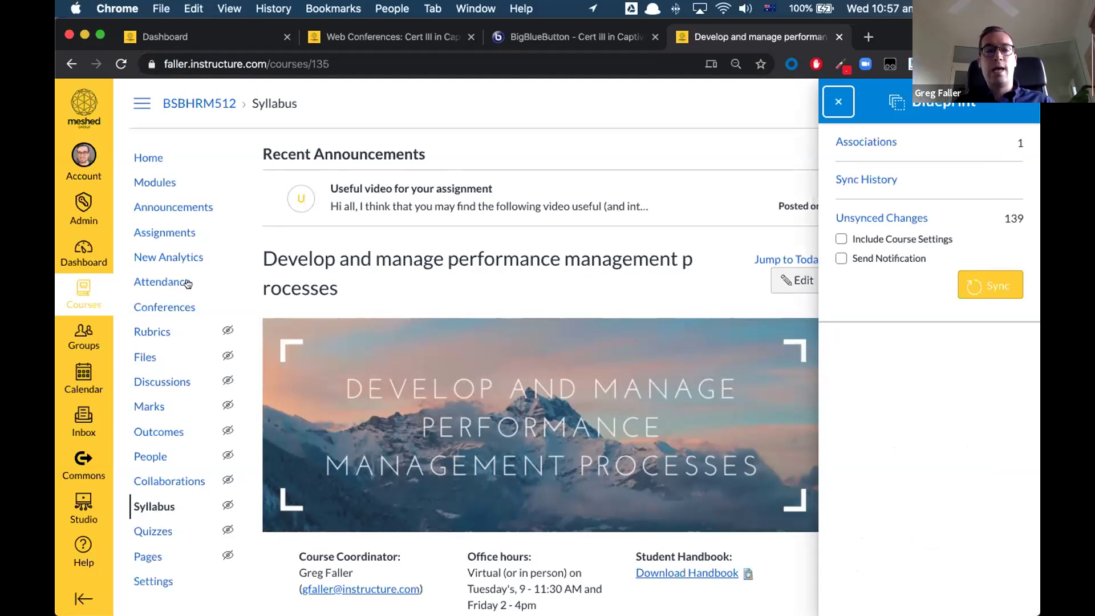
left_click(164, 183)
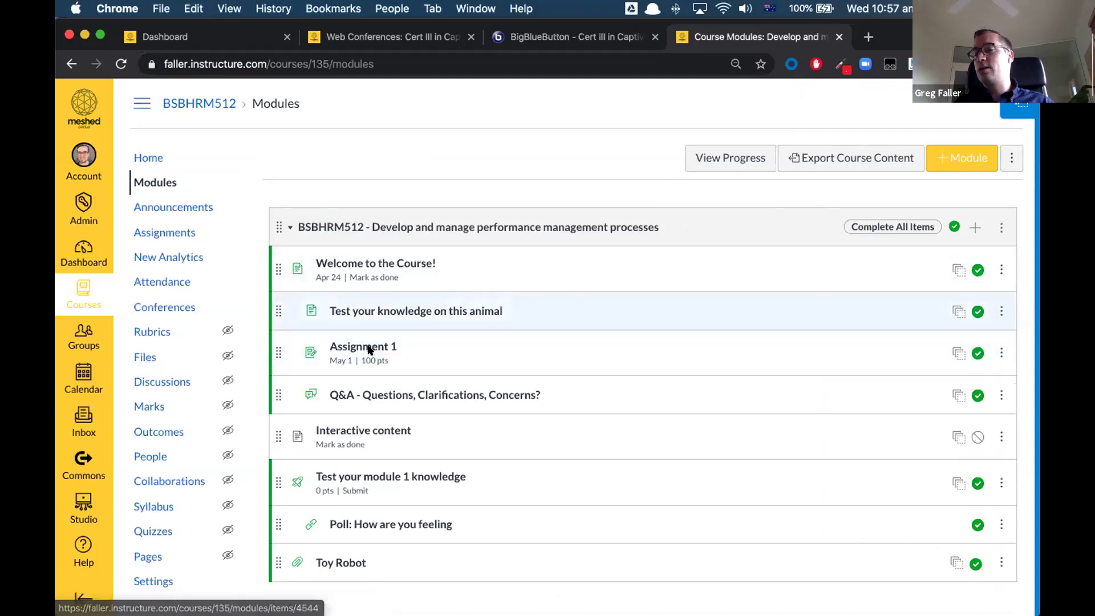
left_click(953, 354)
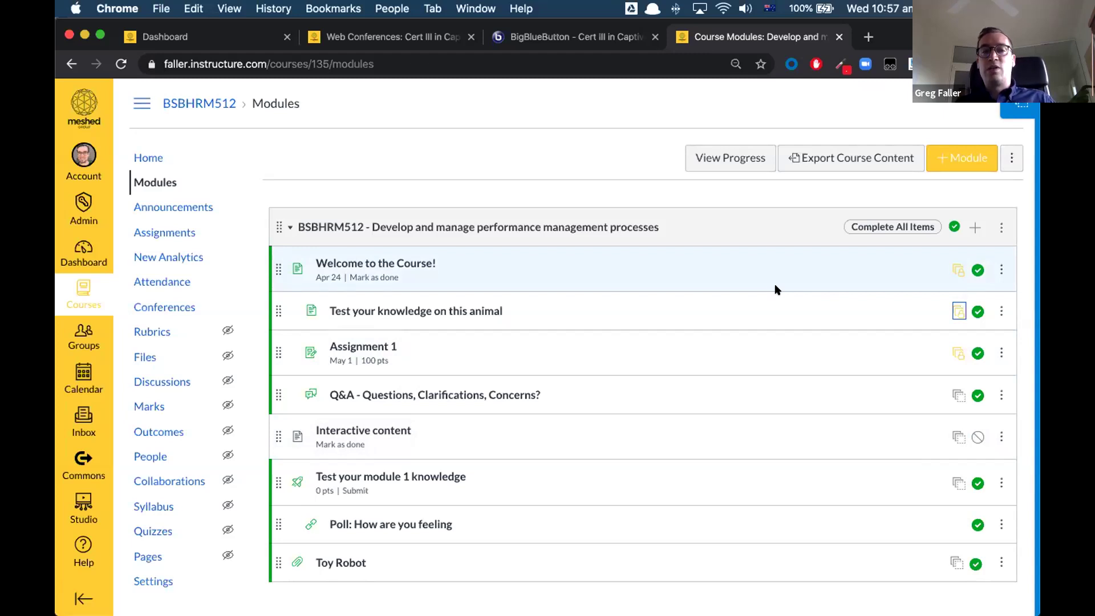
Switch to the student's Canvas dashboard in Opera, look through the Cert III in Captive Animals home page and open Welcome to the Course!
key("ctrl+Left")
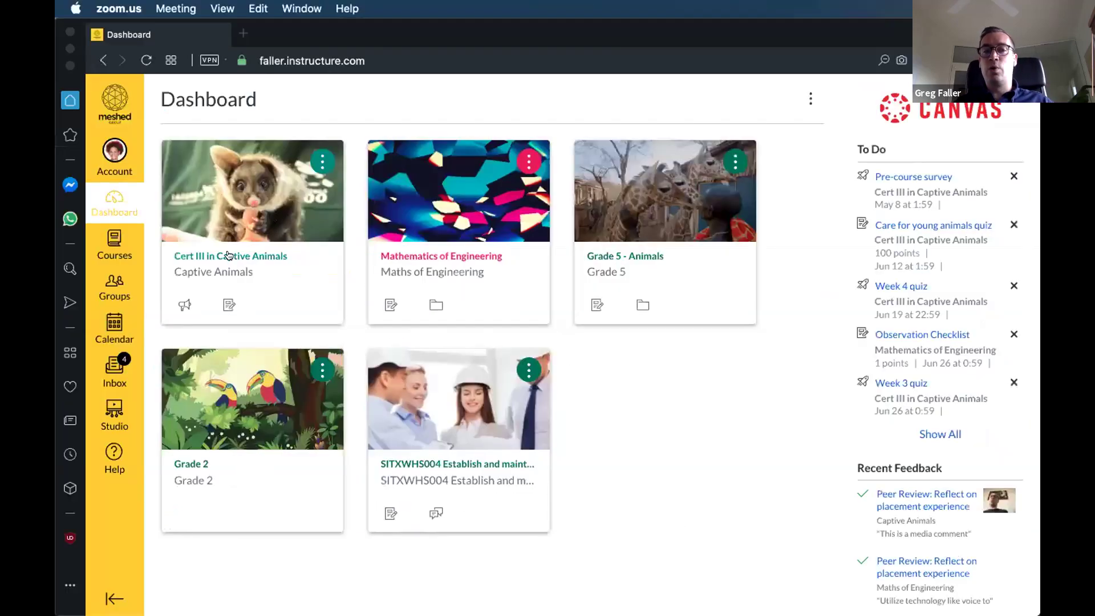
left_click(228, 256)
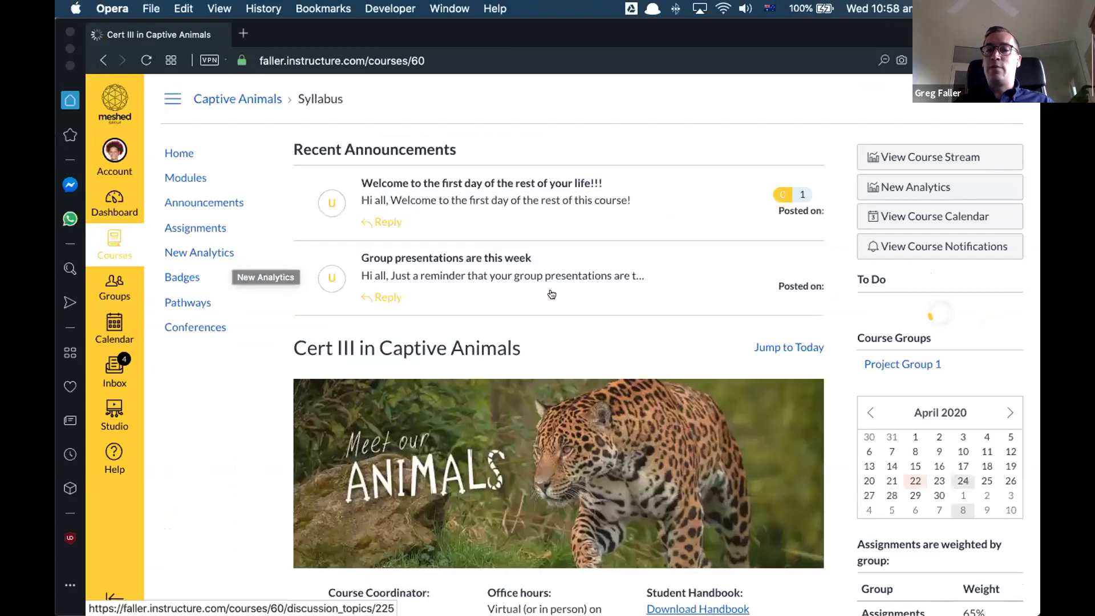
scroll(551, 295, "down", 1)
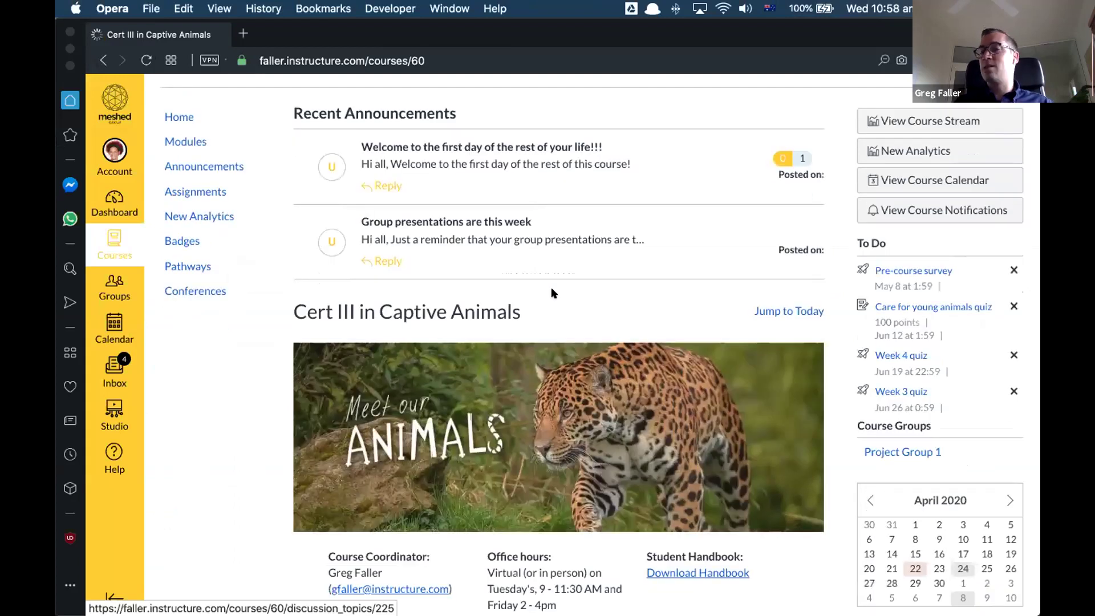
scroll(850, 344, "down", 1)
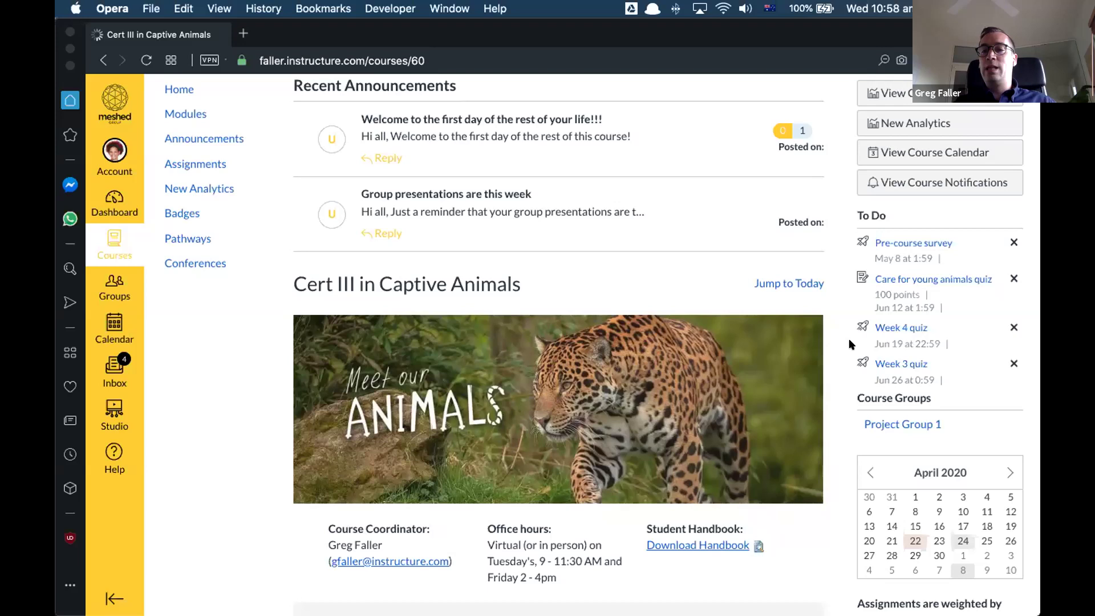
scroll(850, 344, "down", 1)
scroll(850, 344, "down", 5)
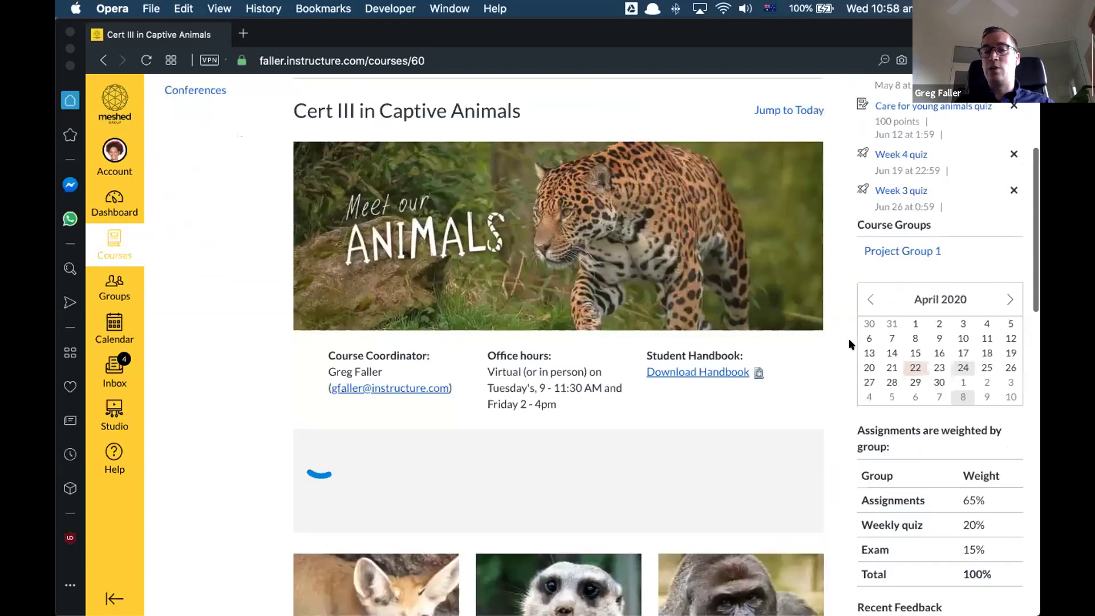
scroll(422, 530, "down", 2)
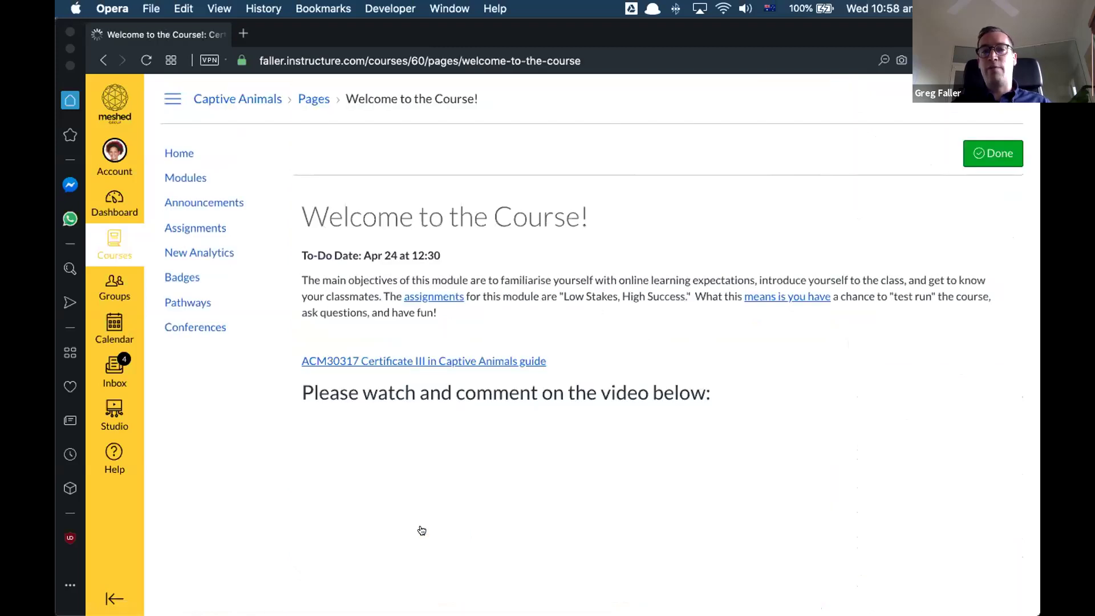
Unmark the Welcome to the Course! page as done, and view its grammar options and reading preferences in the Immersive Reader.
left_click(1004, 146)
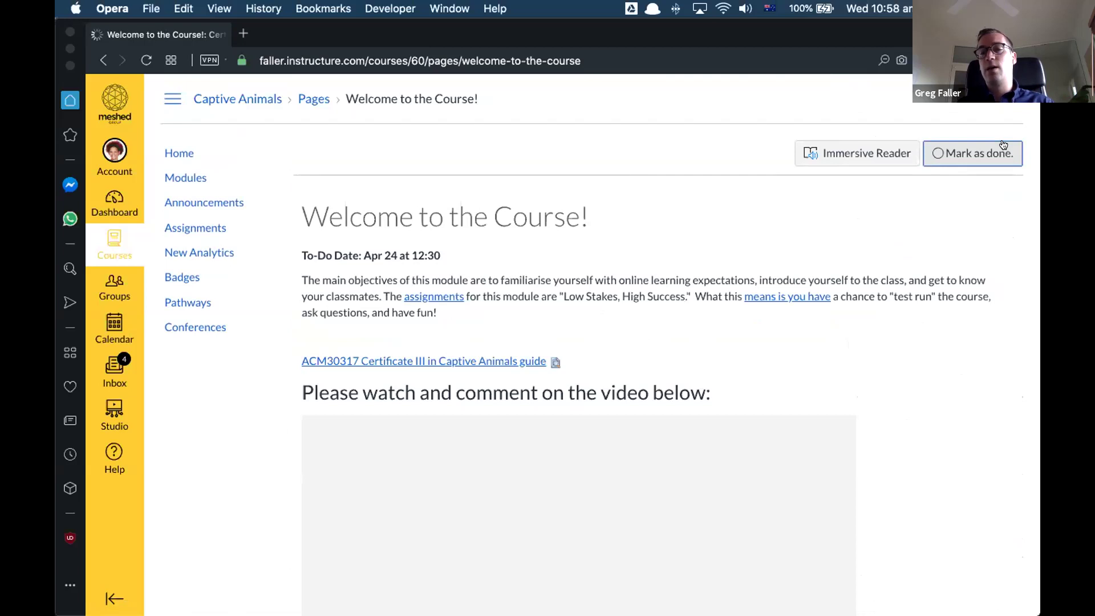
left_click(865, 156)
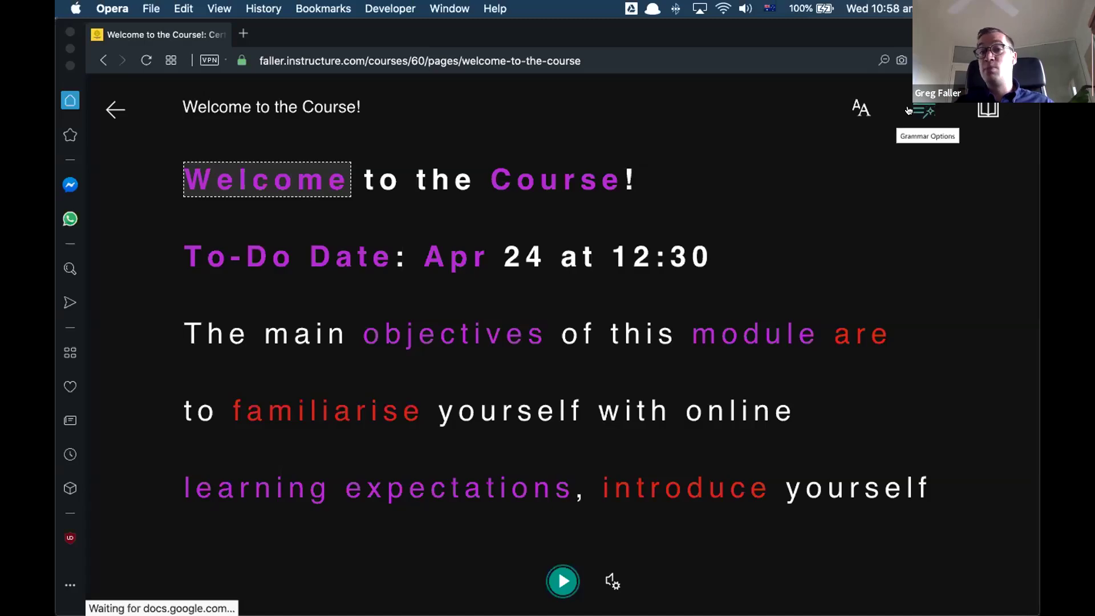
left_click(909, 110)
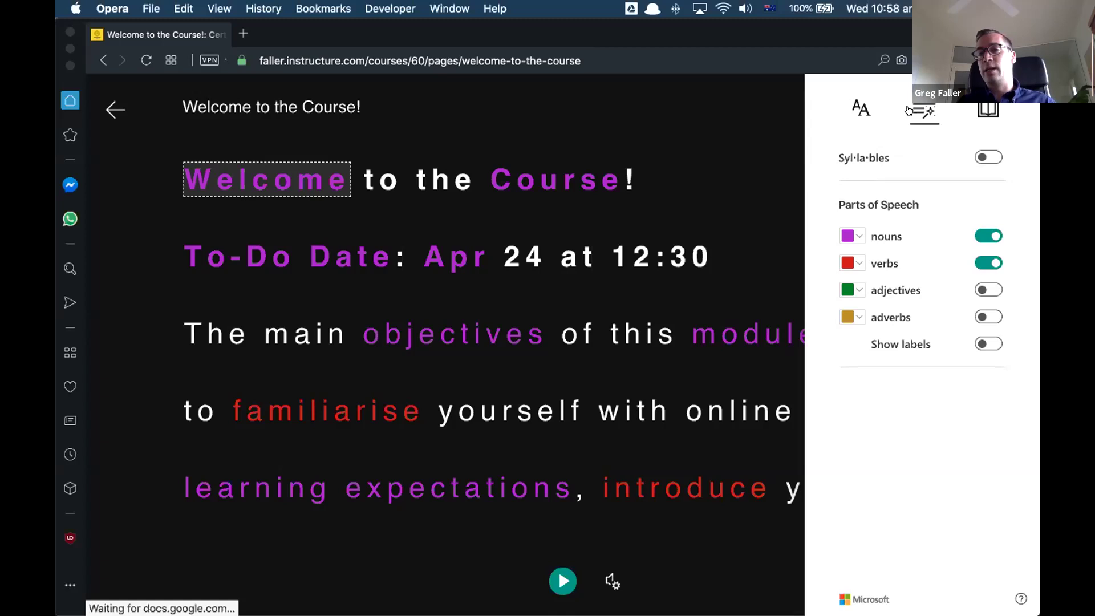
left_click(989, 110)
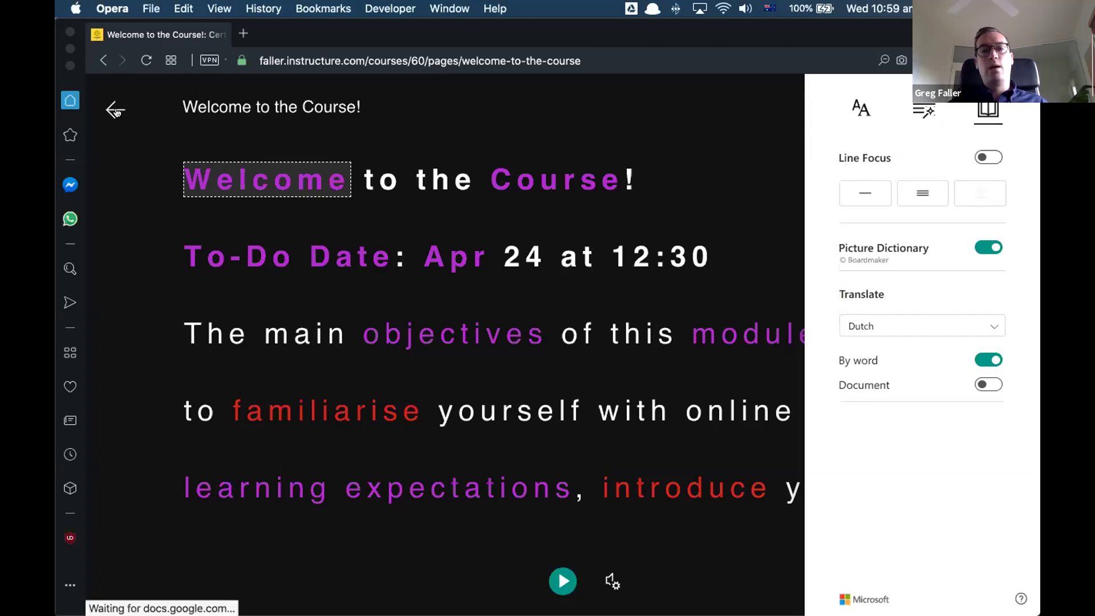
left_click(526, 318)
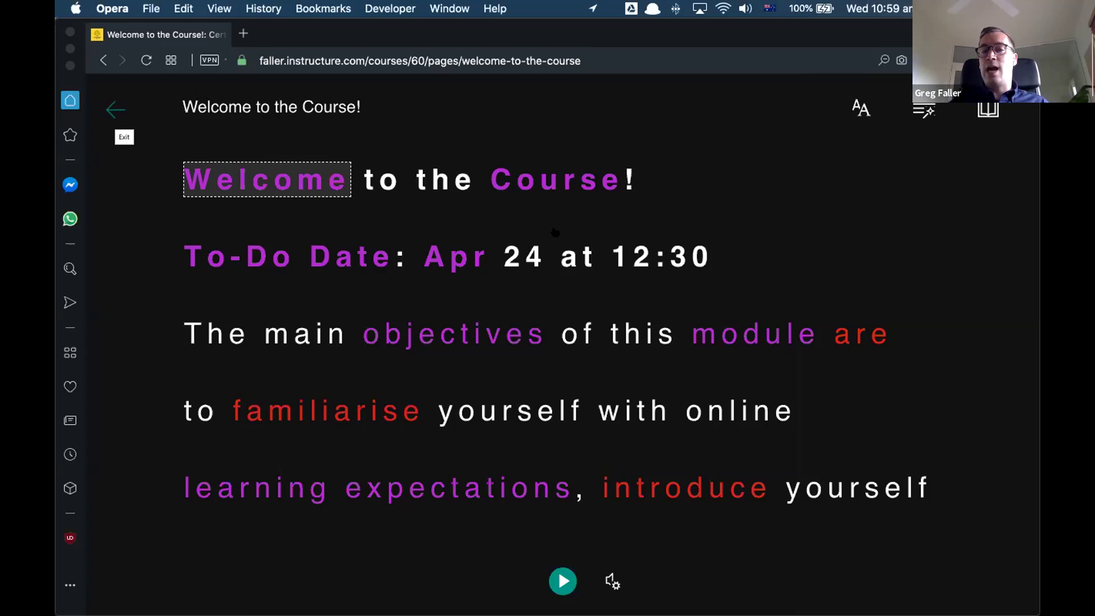
key("Escape")
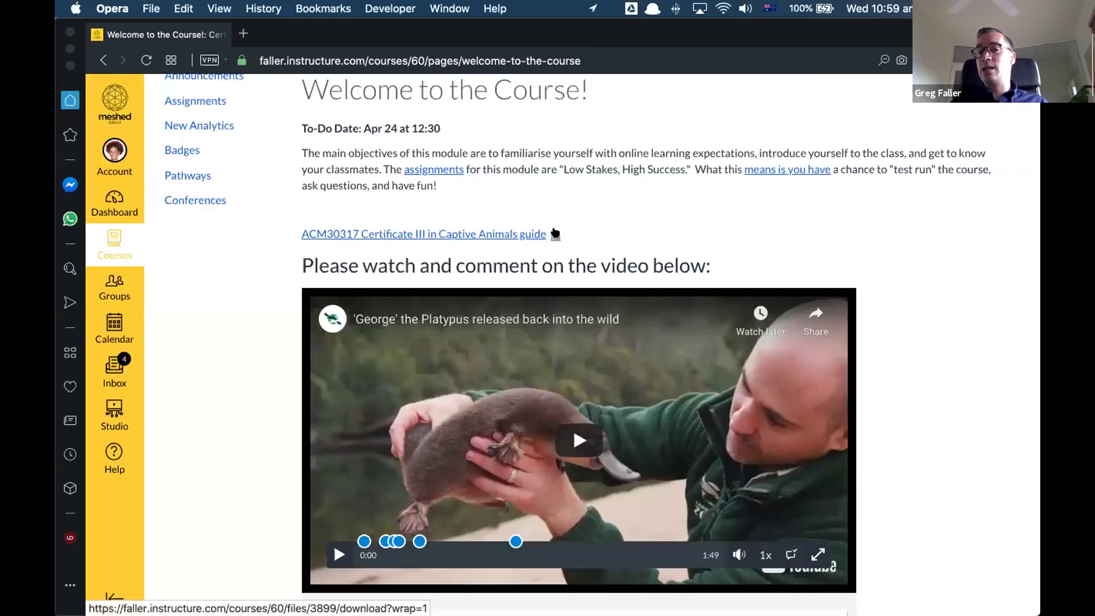
Preview the ACM30317 Certificate III in Captive Animals guide inline on the page.
left_click(555, 234)
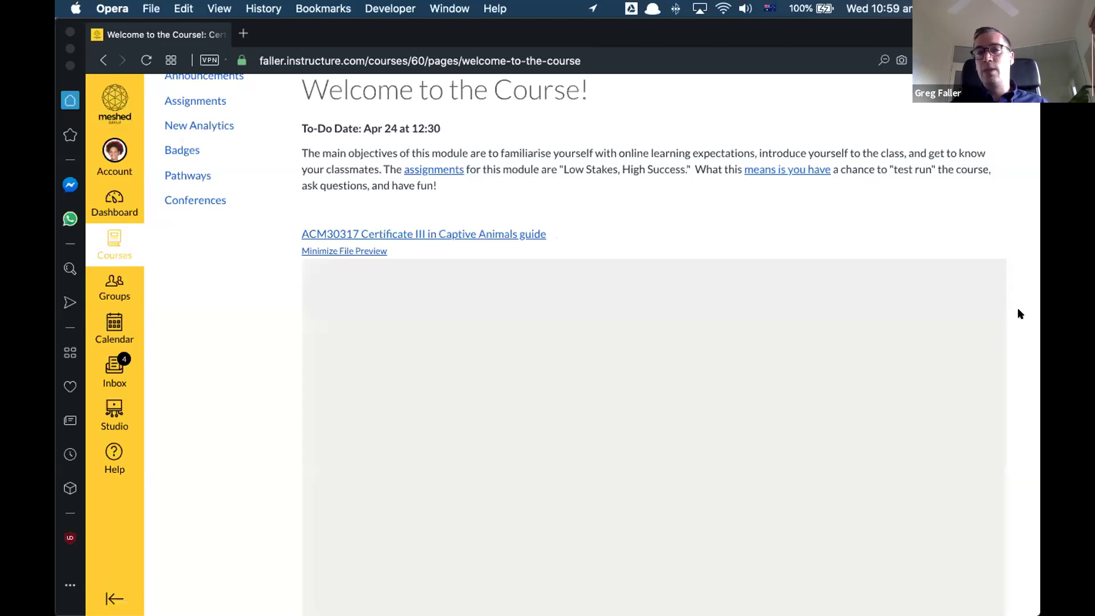
scroll(1021, 314, "down", 3)
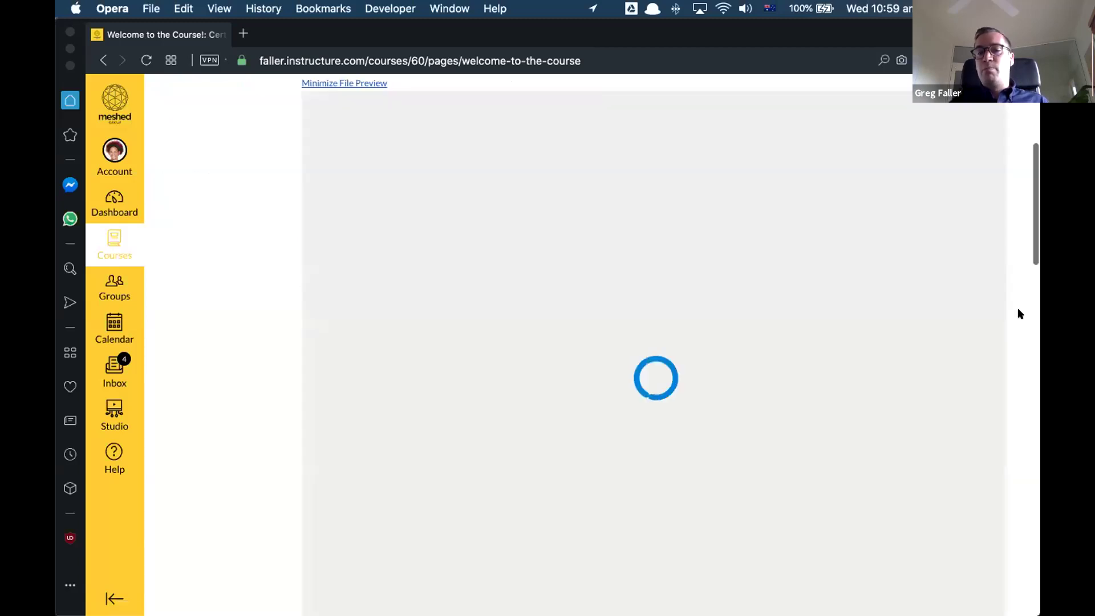
scroll(1021, 314, "down", 6)
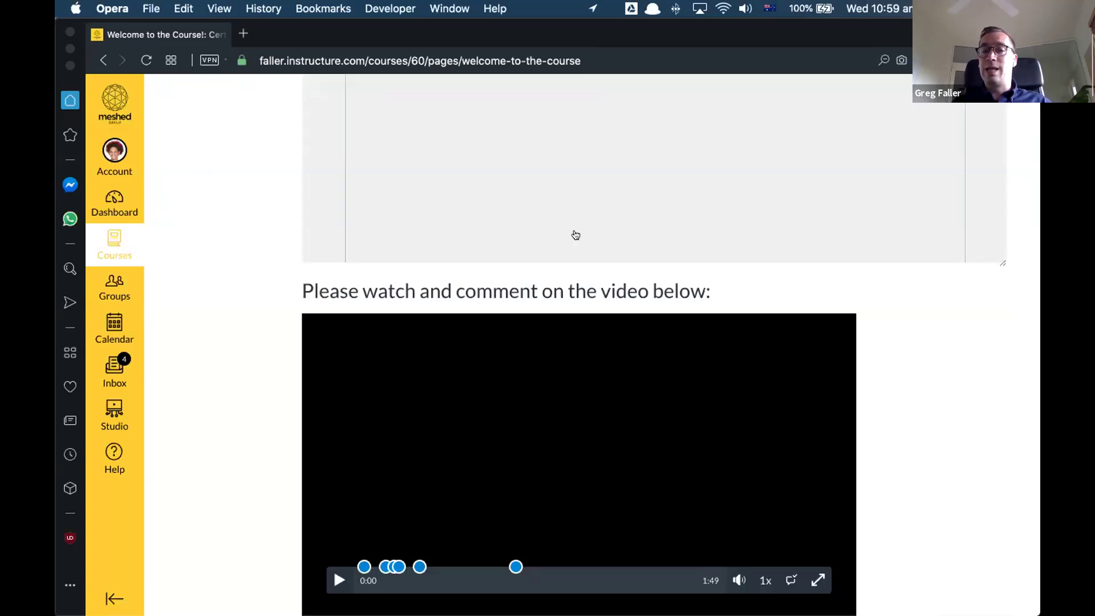
Play the platypus video briefly, pause it, and review its comments, the embedded Assignment submission document and the module outcomes.
scroll(575, 235, "down", 4)
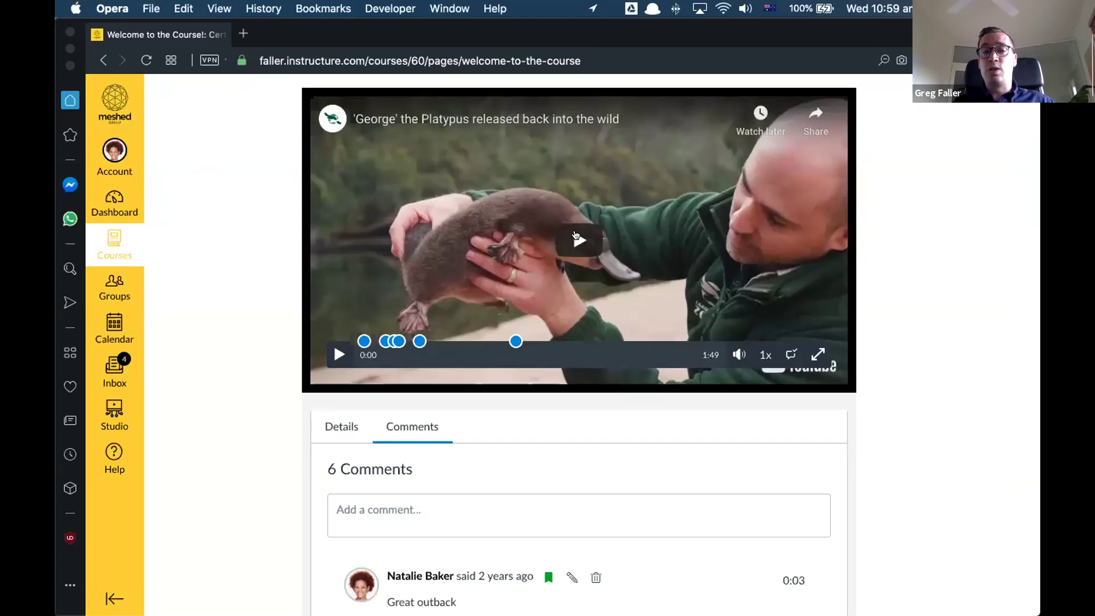
left_click(576, 235)
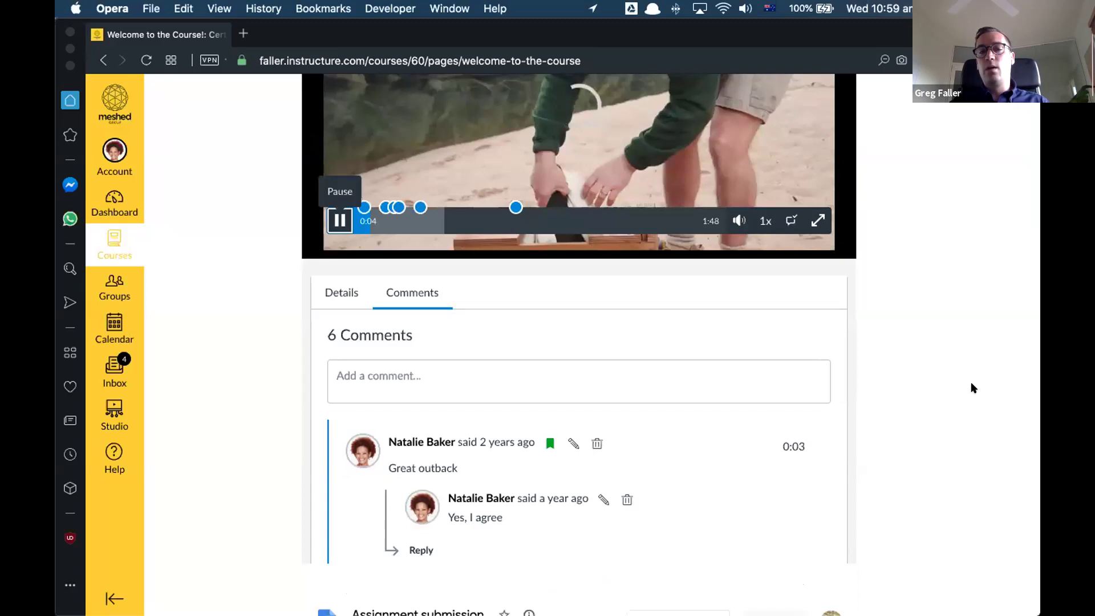
key("space")
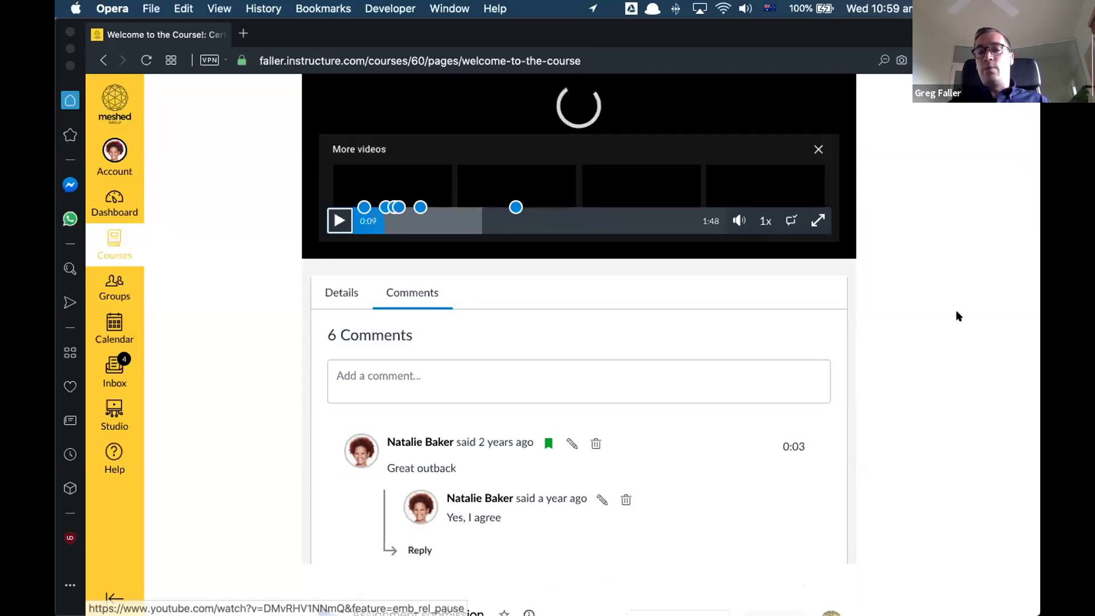
scroll(959, 316, "down", 3)
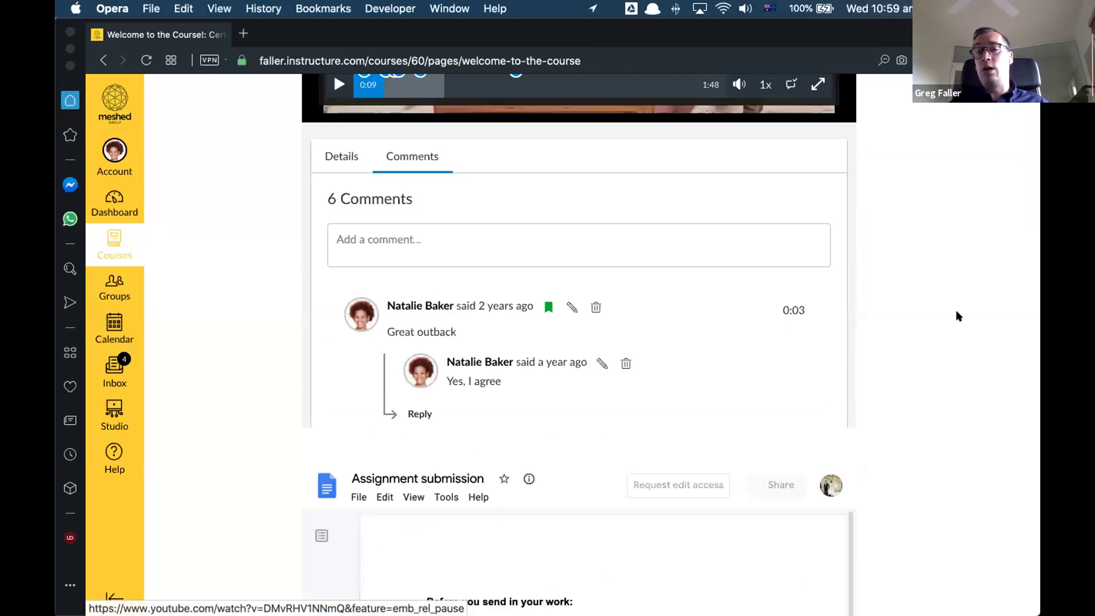
scroll(958, 316, "down", 1)
scroll(957, 314, "down", 8)
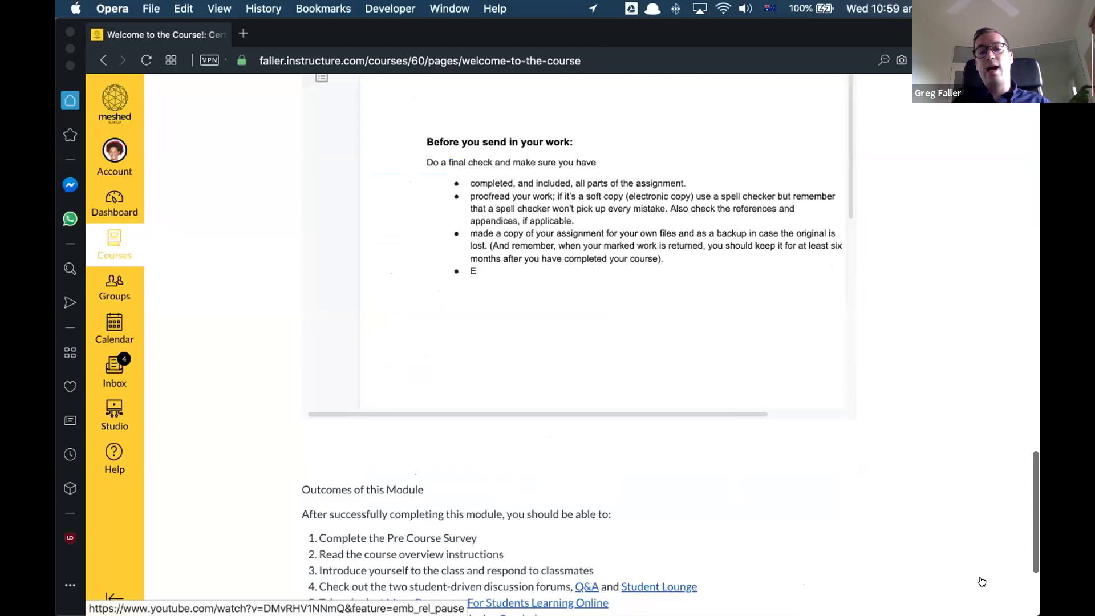
scroll(982, 580, "down", 3)
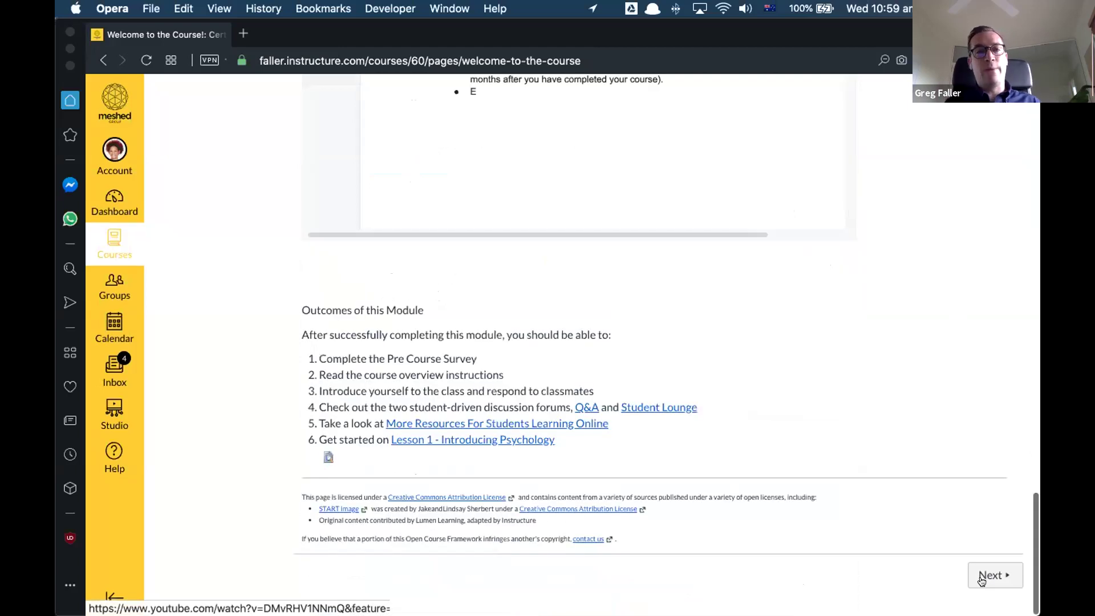
Continue to the Test your knowledge on this animal page and resume its David Attenborough video quiz.
left_click(982, 581)
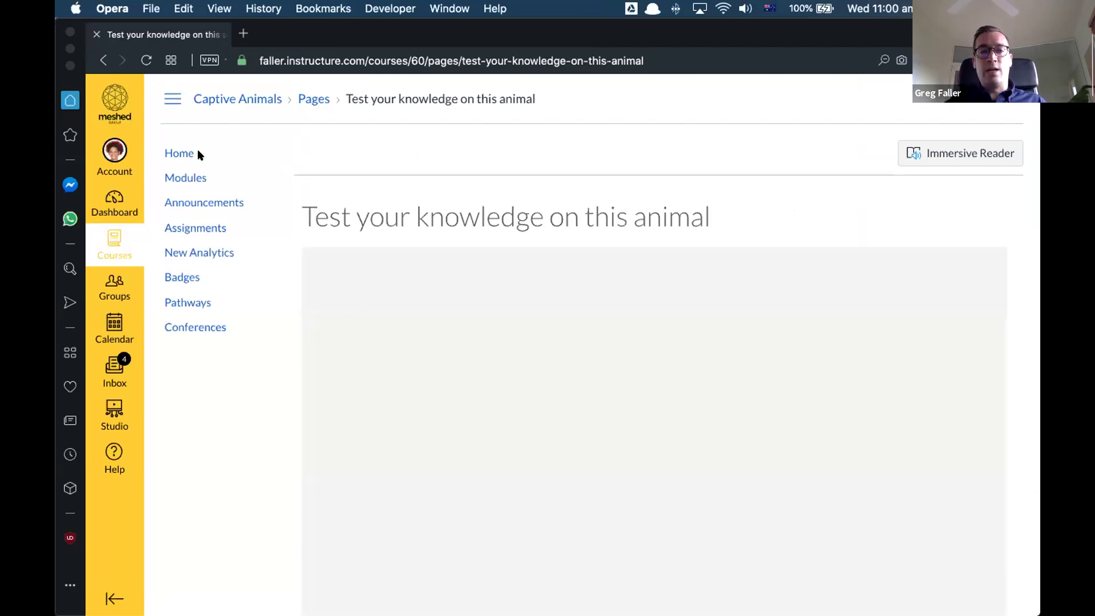
right_click(170, 35)
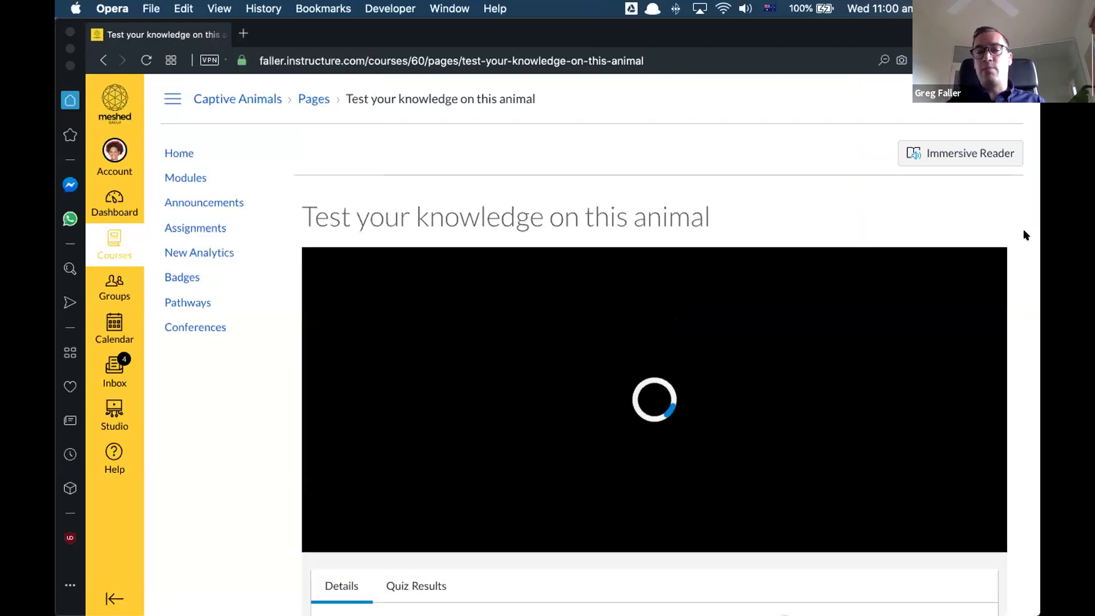
scroll(1025, 235, "down", 1)
scroll(1025, 235, "down", 1)
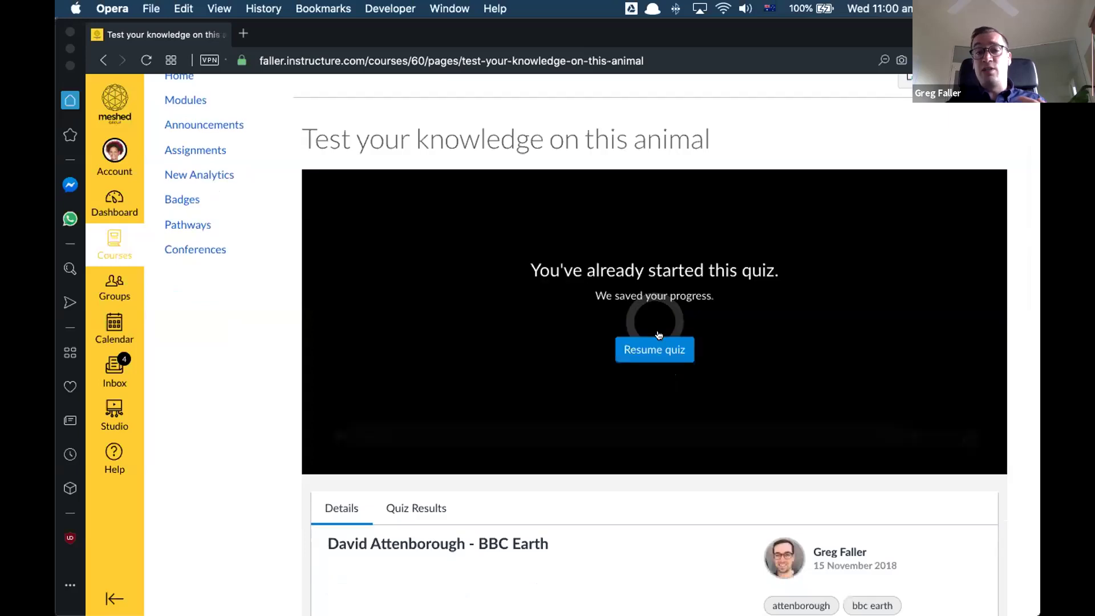
scroll(659, 335, "down", 1)
left_click(659, 335)
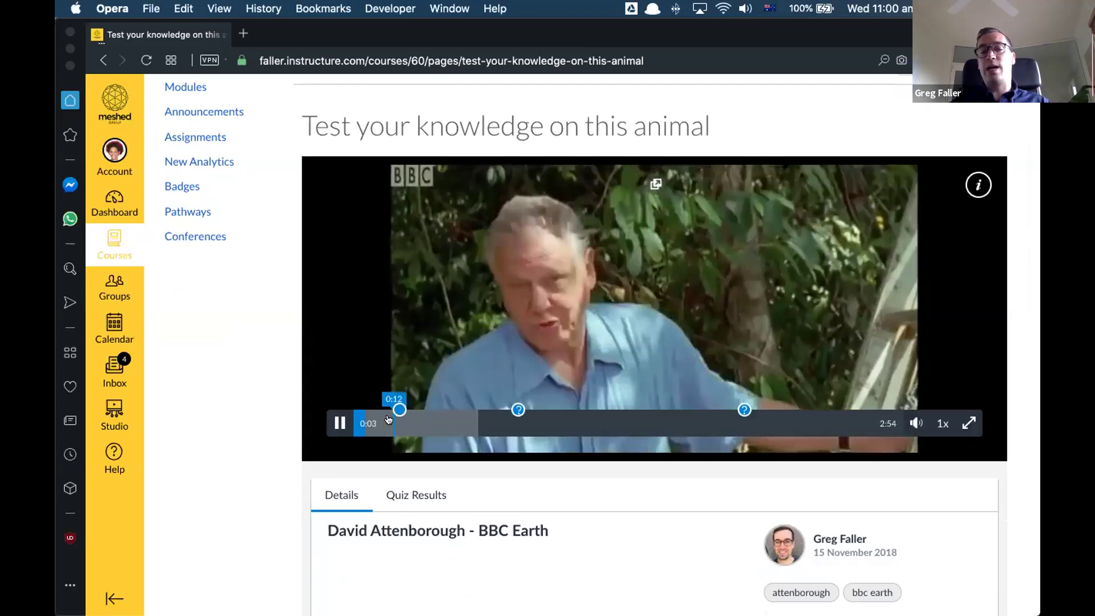
Skip the David Attenborough quiz video ahead to about 0:12.
left_click(388, 420)
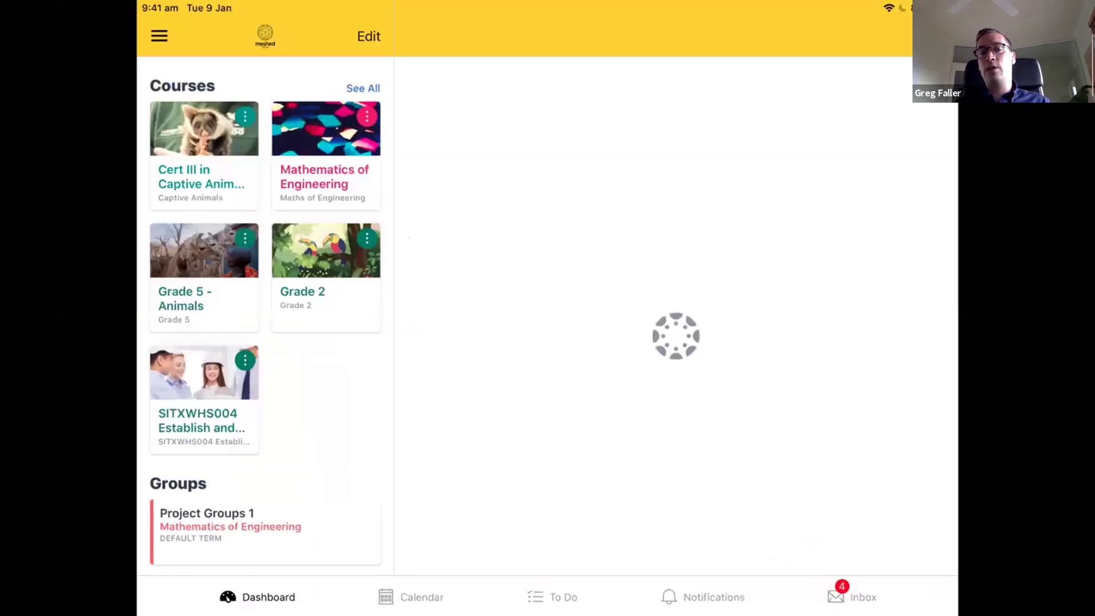
In the Canvas Student app, open the Cert III in Captive Animals course and view the items of its Topic 1: ACMWHS301 module.
left_click(204, 154)
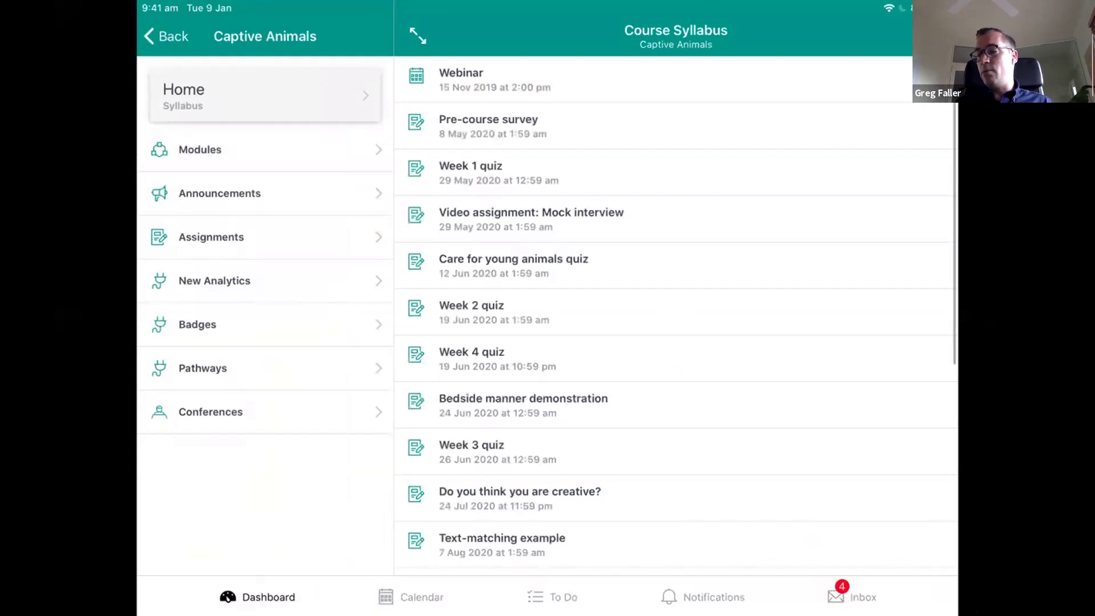
left_click(199, 149)
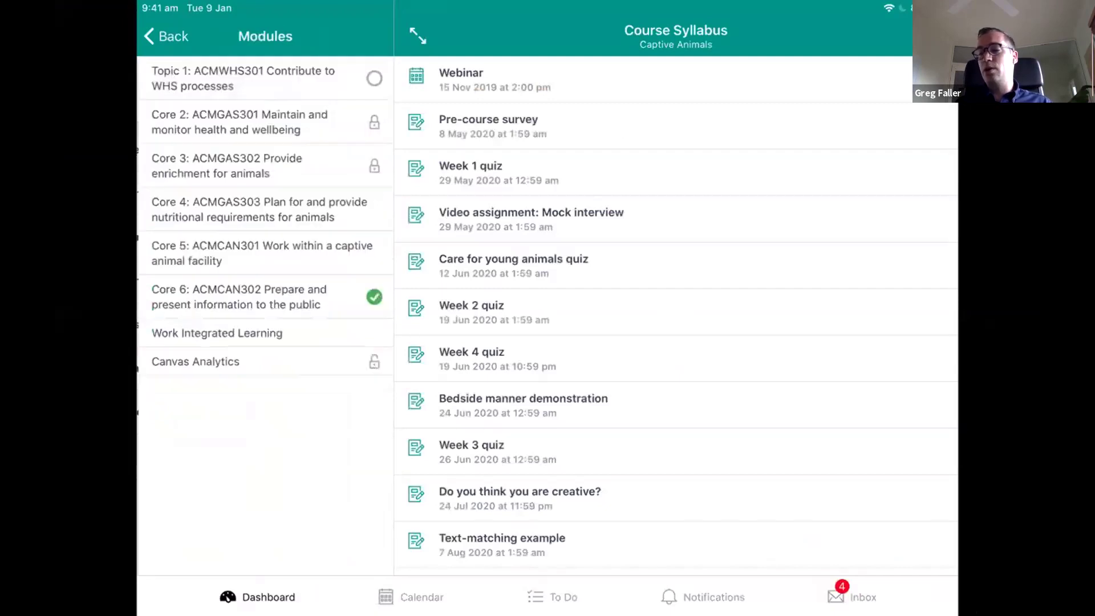
left_click(245, 74)
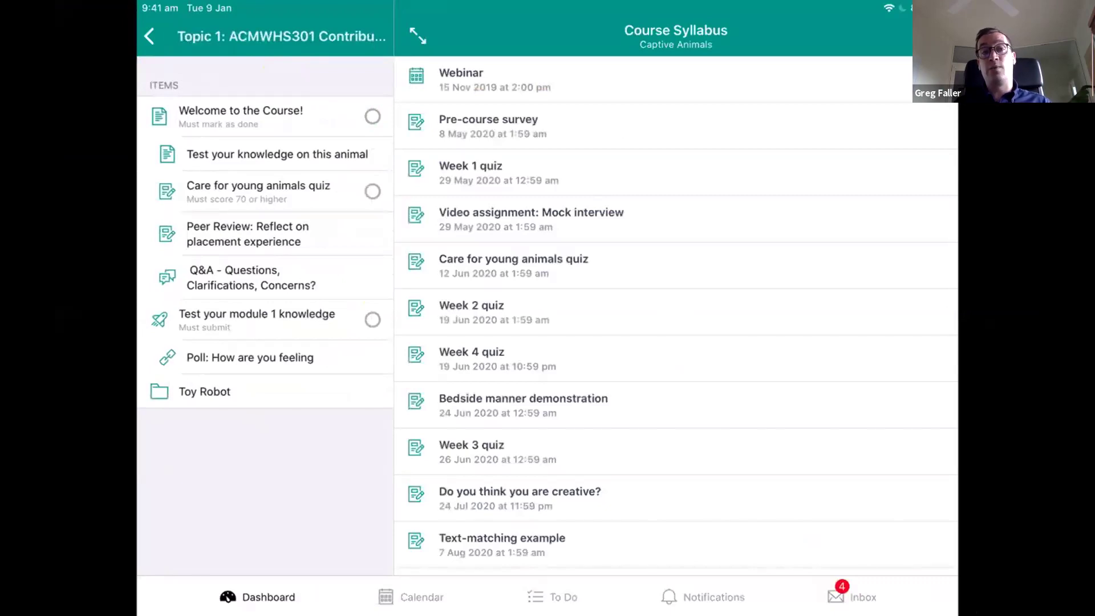
left_click(149, 36)
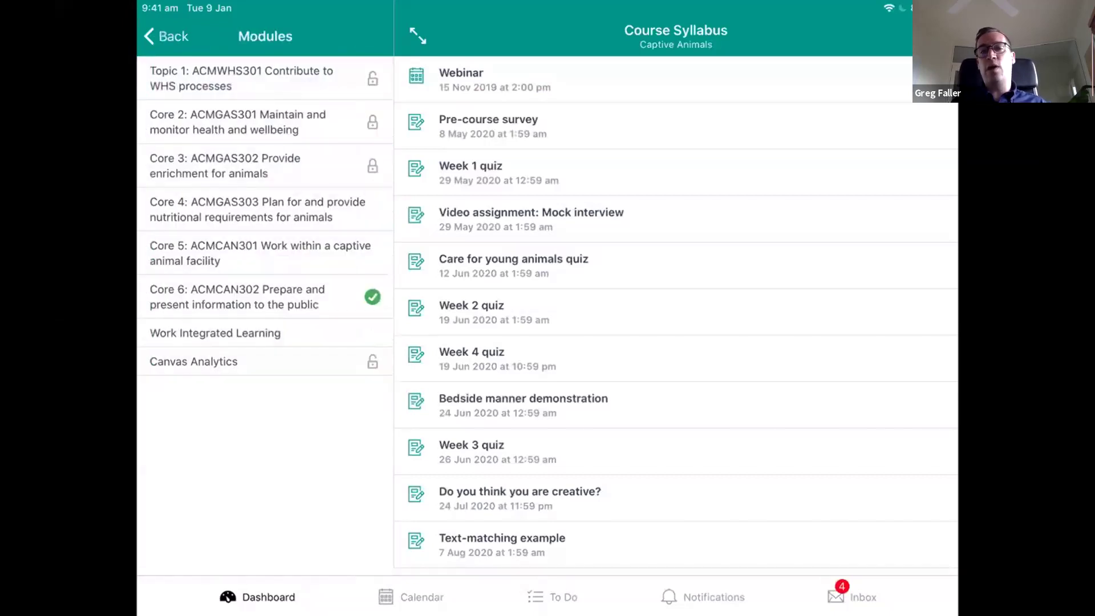
left_click(241, 78)
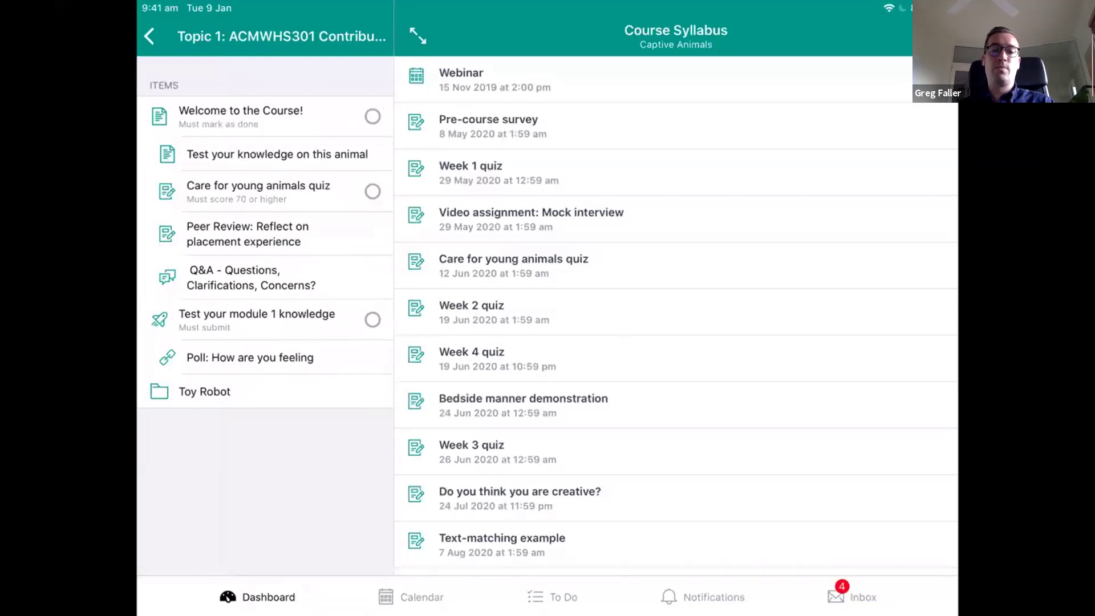
Resubmit the Peer Review: Reflect on placement experience assignment as a file upload containing a short video recorded with the camera.
left_click(247, 234)
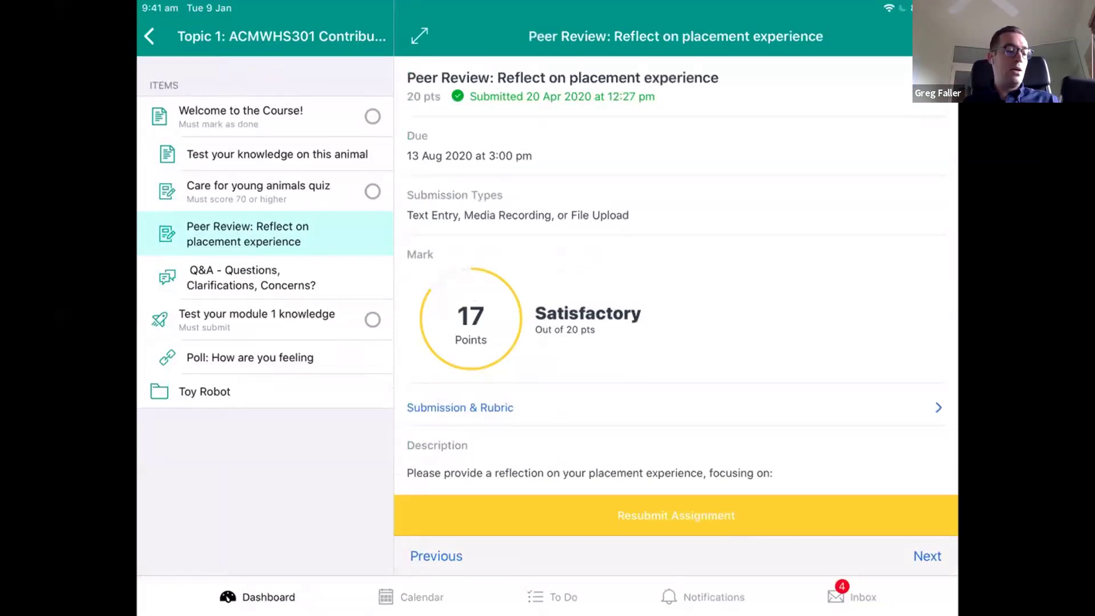
left_click(676, 515)
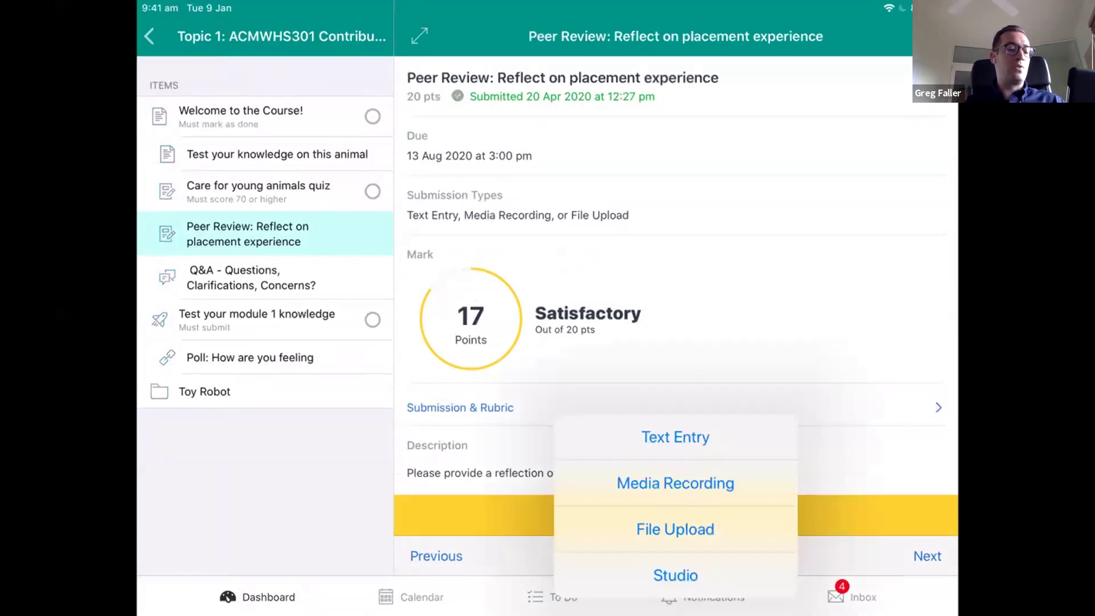
left_click(676, 530)
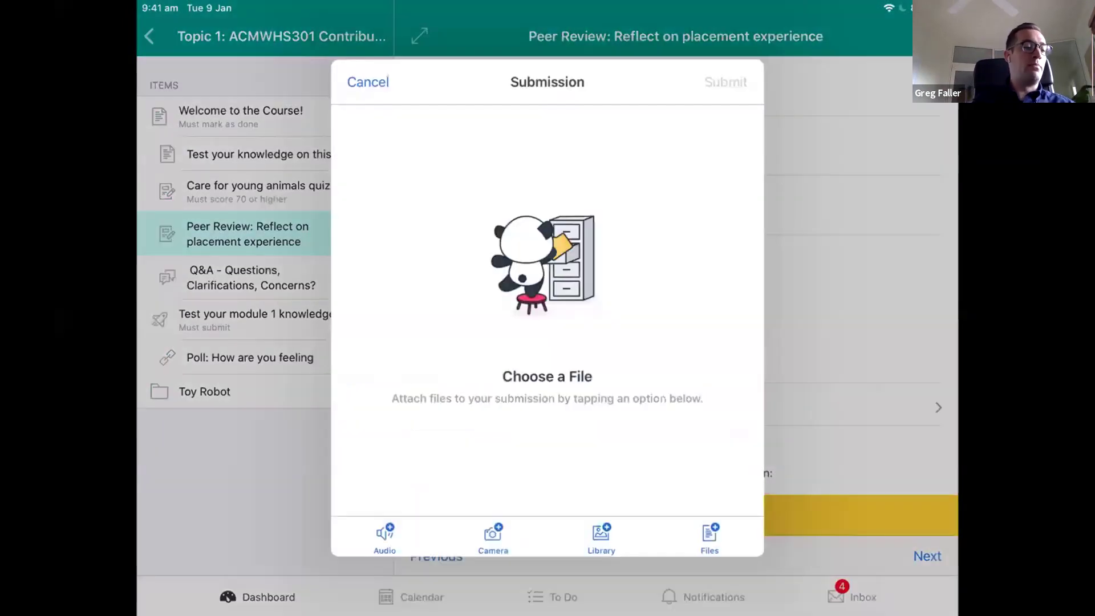
left_click(493, 537)
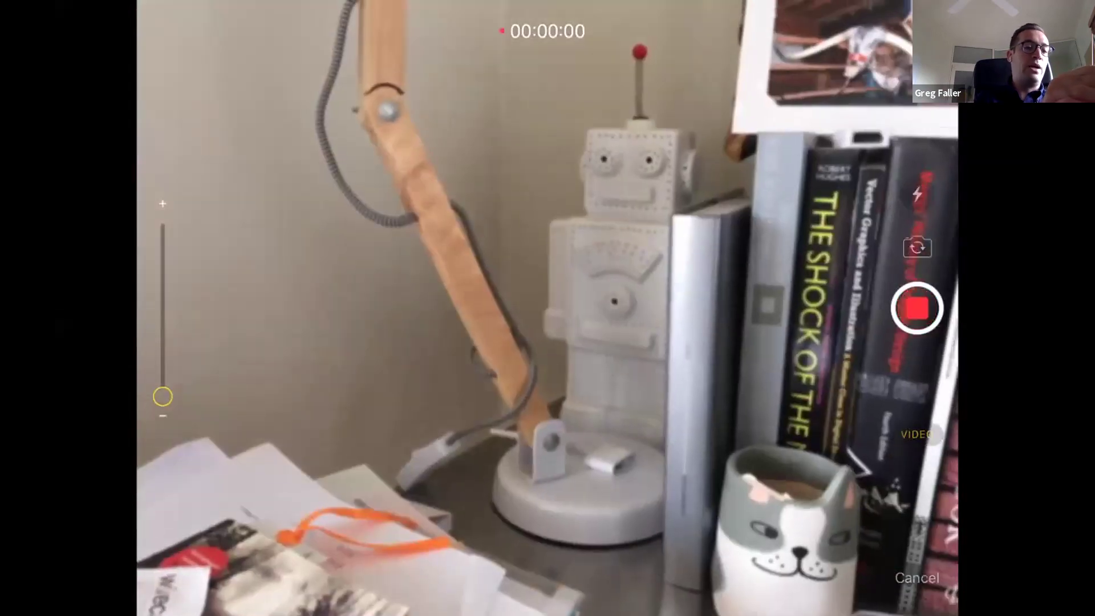
left_click(917, 308)
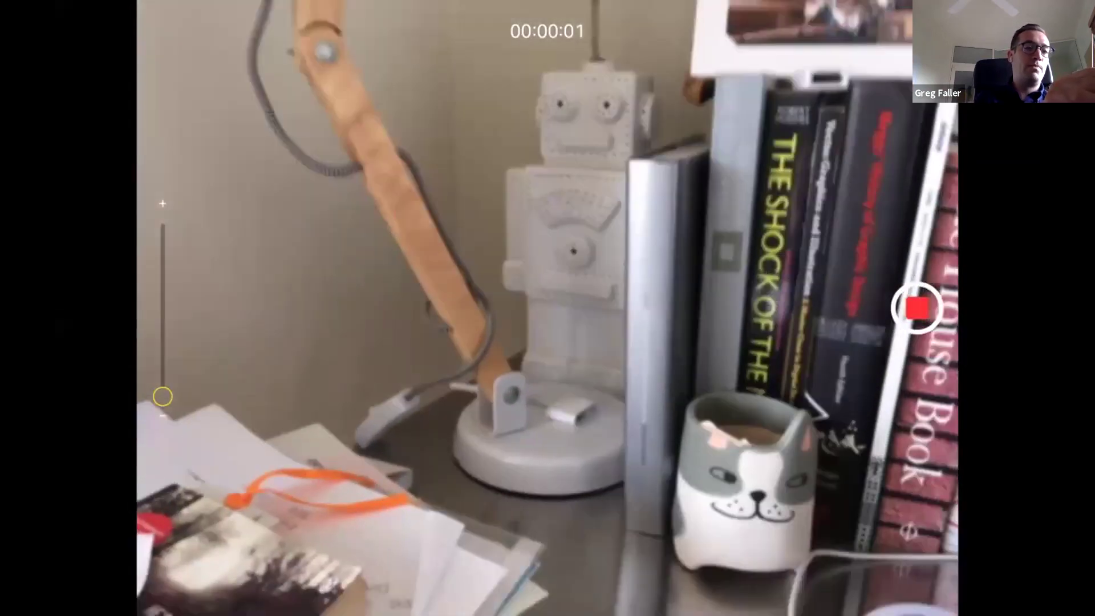
left_click(917, 308)
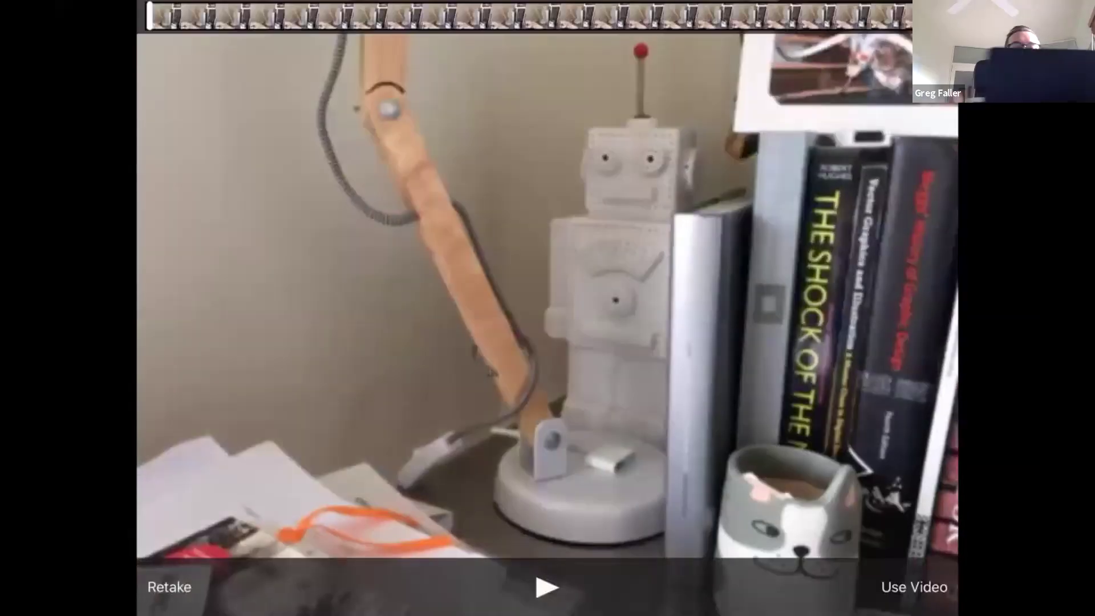
left_click(913, 588)
left_click(726, 81)
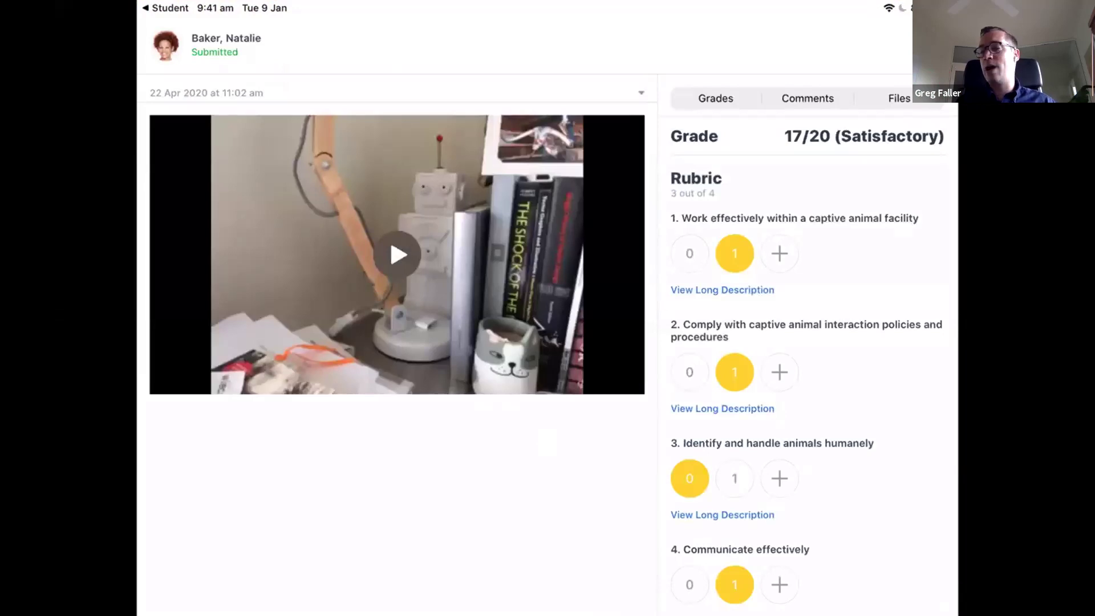
In the Canvas Teacher app, open the student's Lecture notes - Chapter 1 submission from the comments and circle its Chapter 1 heading freehand.
left_click(808, 98)
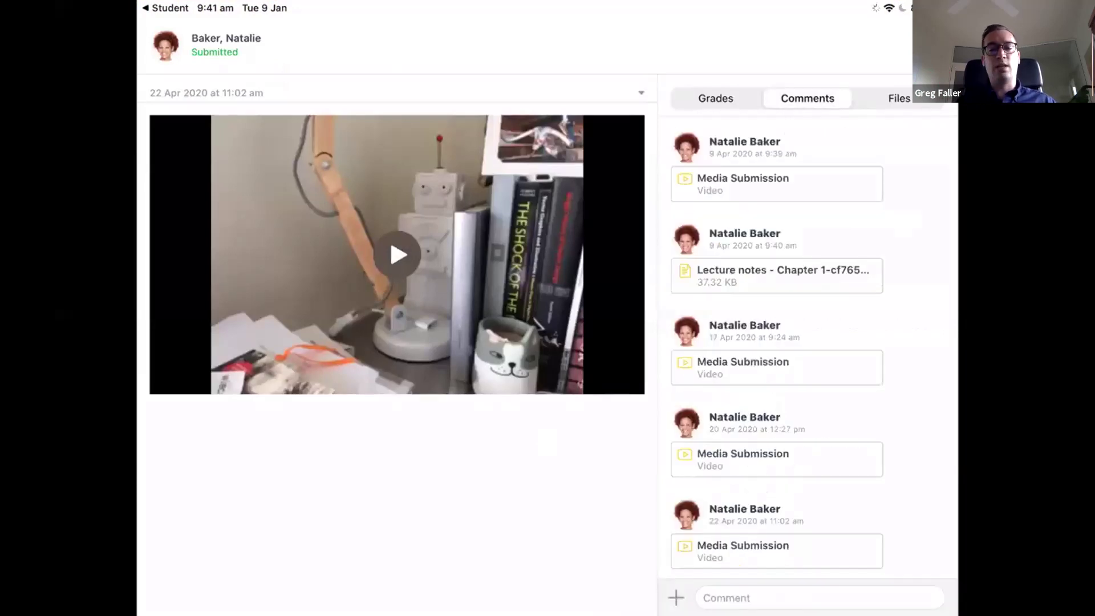
left_click(777, 276)
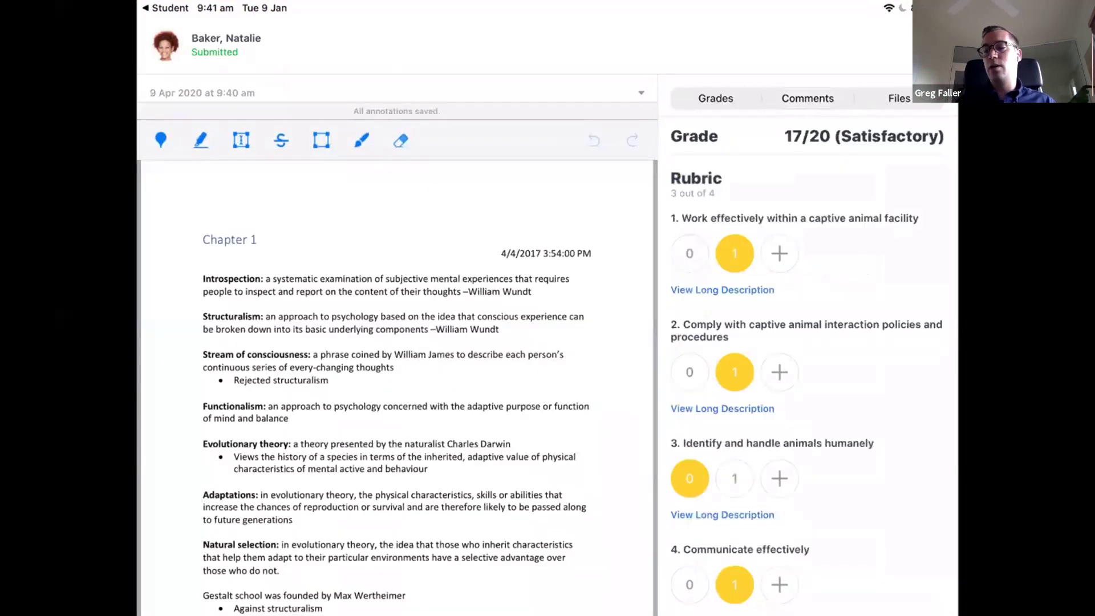
left_click(361, 140)
mouse_move(333, 220)
left_mouse_down()
mouse_move(311, 213)
mouse_move(346, 209)
left_mouse_up()
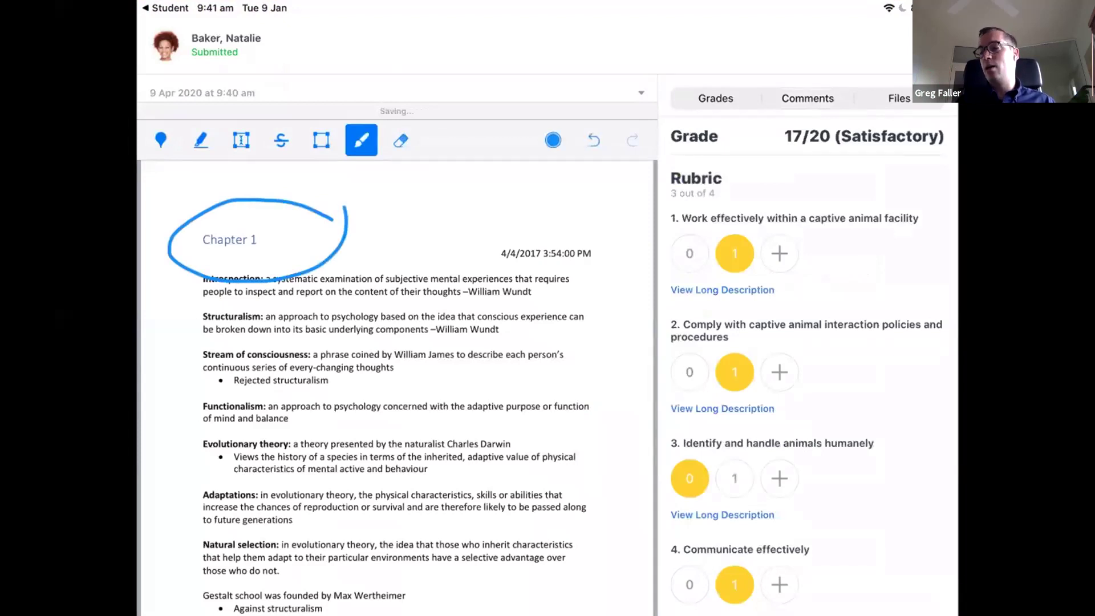
left_click(808, 98)
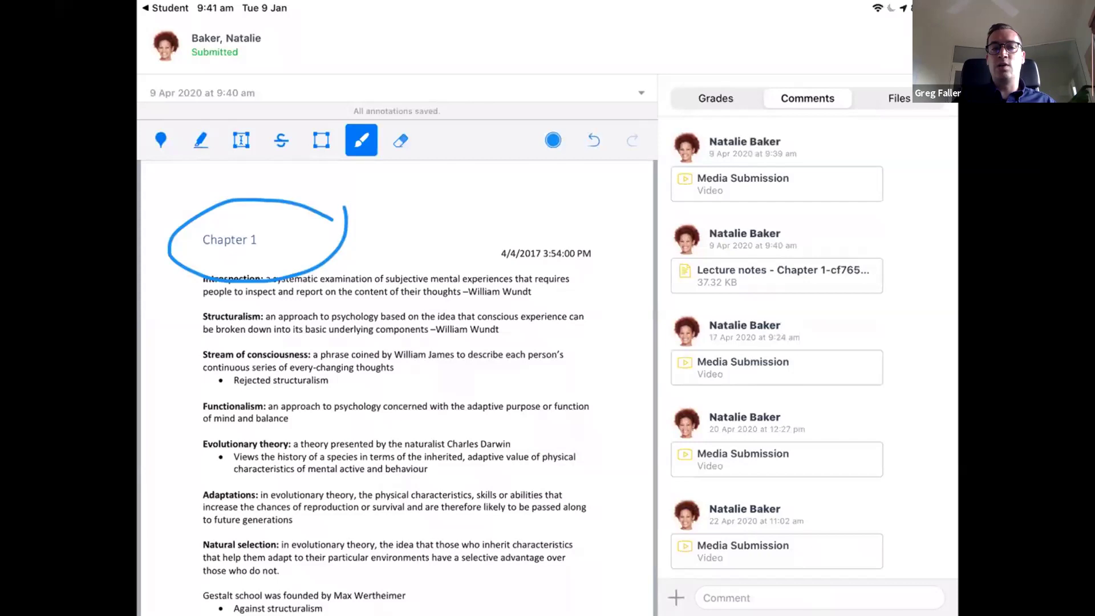
Switch to Canvas in Chrome and open the Meshed Group RTO account's administration area.
key("alt+super+n")
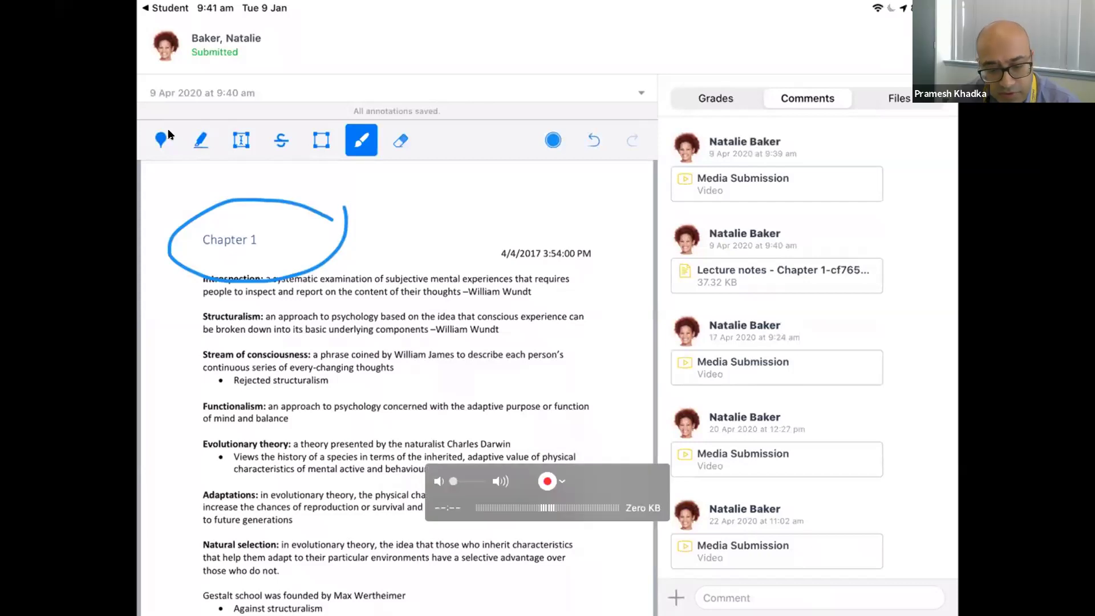
key("super+Tab")
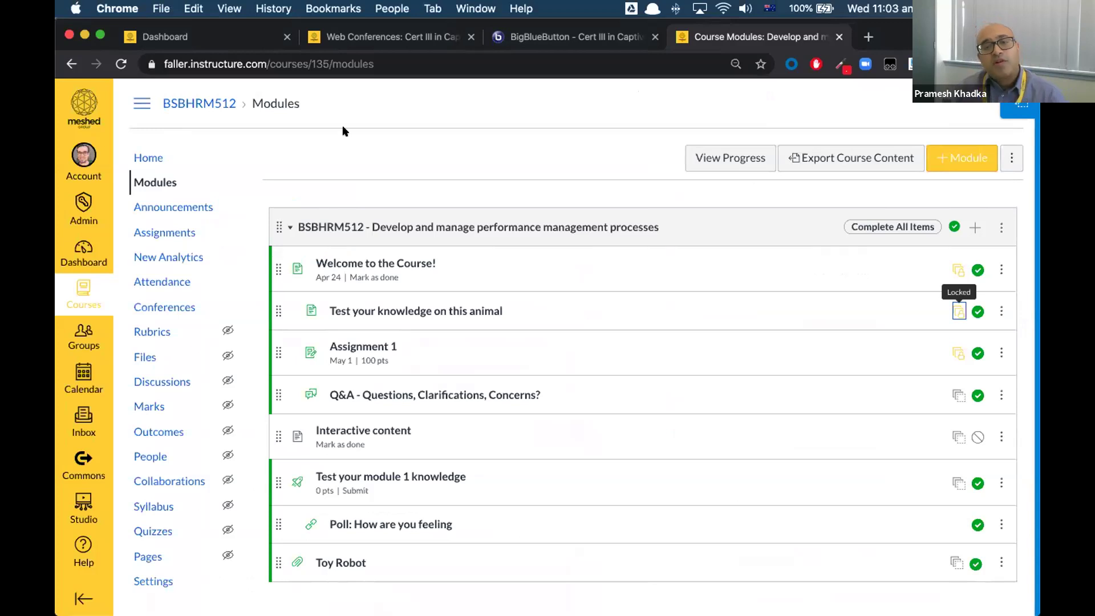
left_click(83, 199)
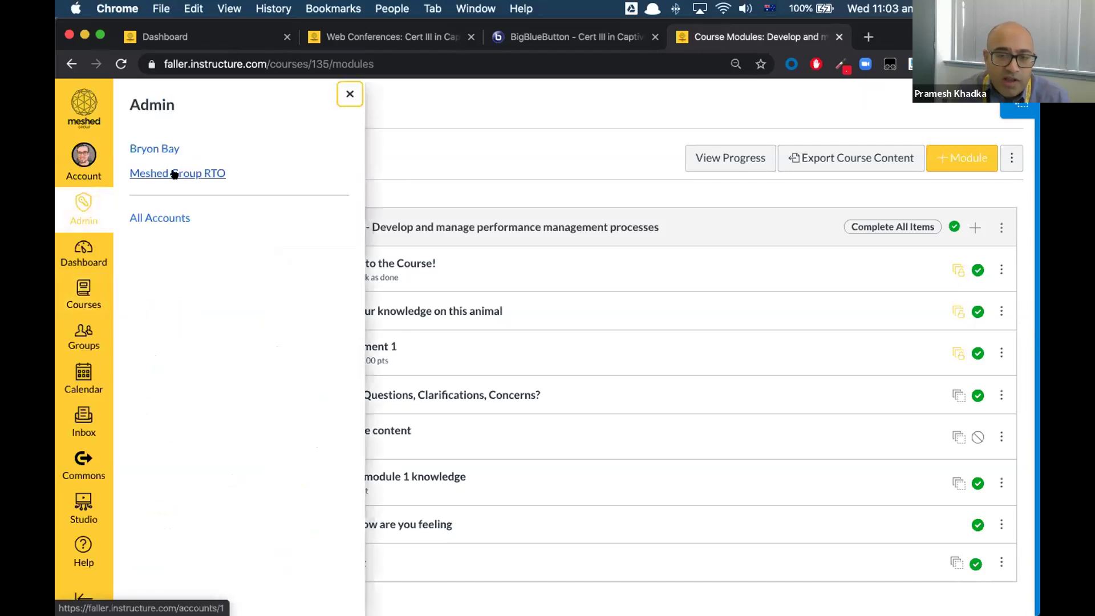
left_click(174, 173)
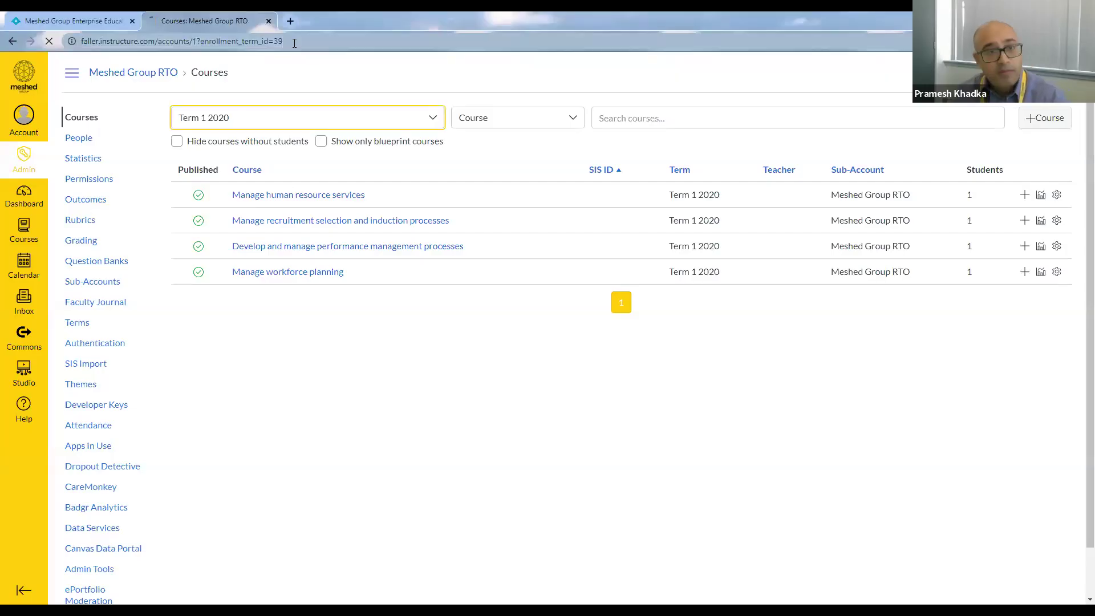
Switch to RTO Manager, review the class timetable's subject list and BSBMGT502 Group A1 classes, and open the course intake dates.
key("F5")
left_click(108, 21)
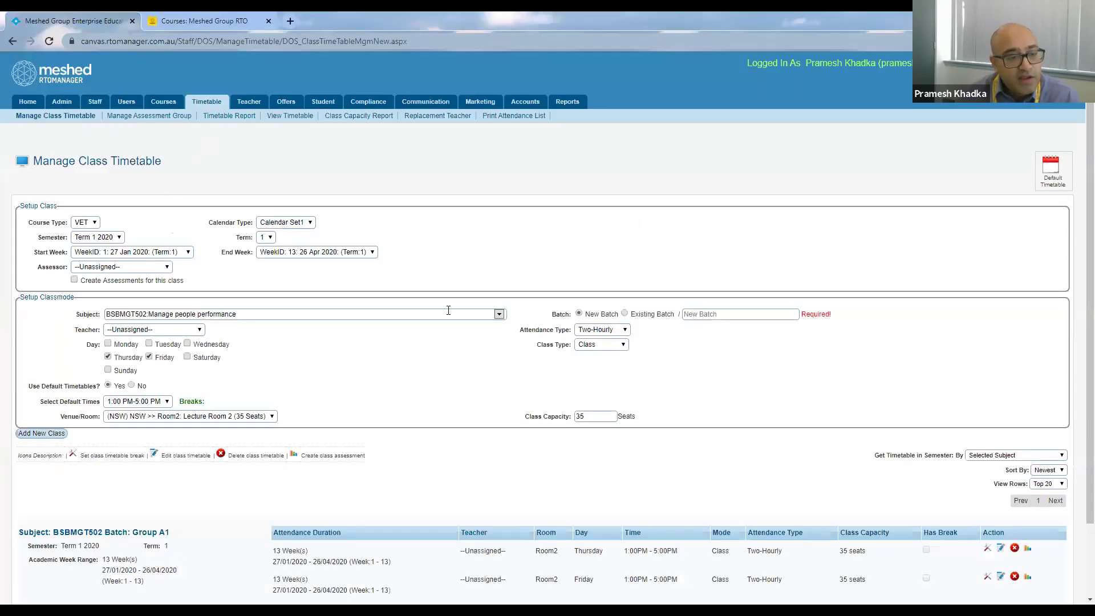
left_click(500, 314)
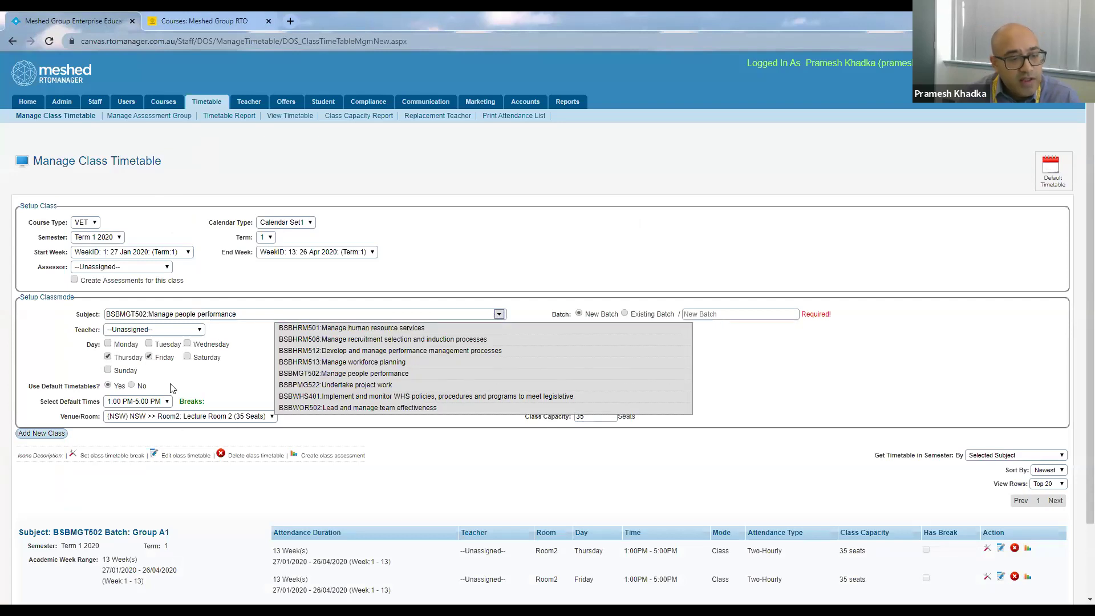
scroll(316, 475, "down", 2)
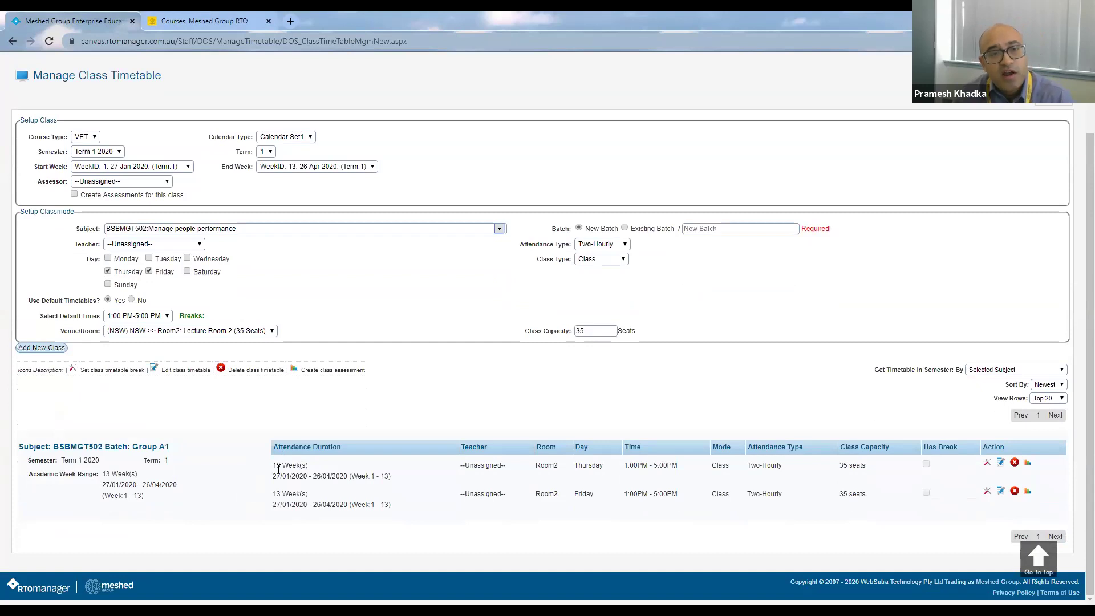
scroll(212, 297, "up", 2)
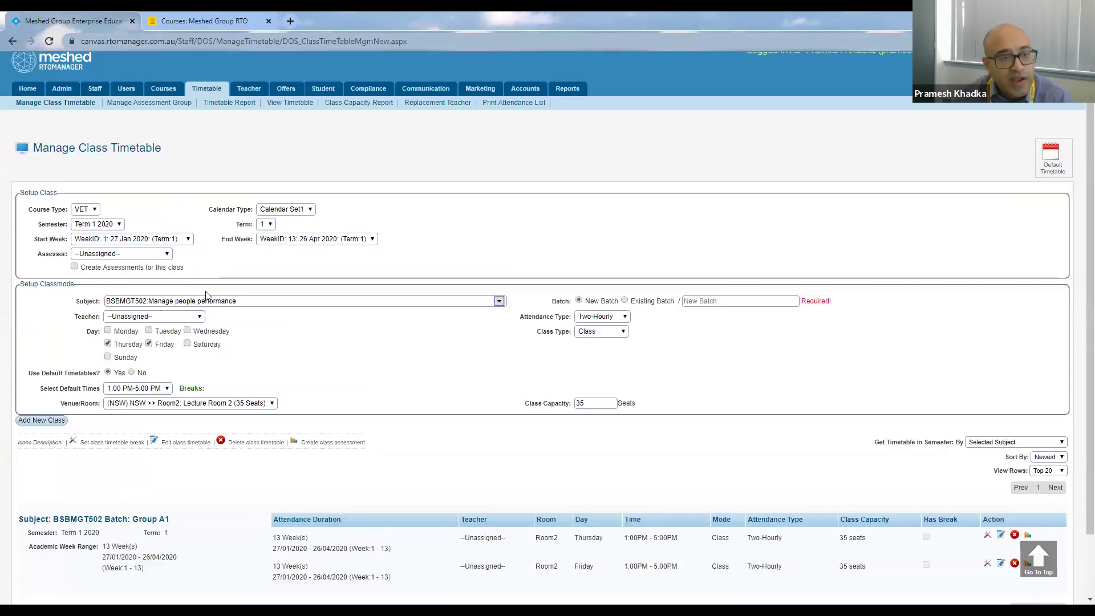
mouse_move(161, 101)
left_click(181, 265)
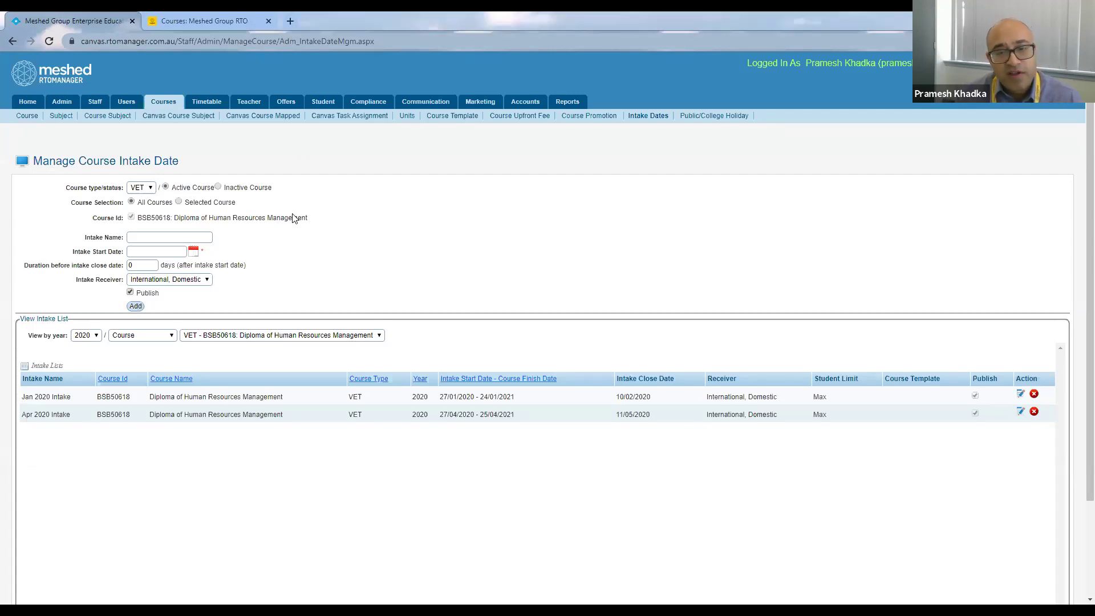
Return to Canvas's Term 1 2020 course list and open the Manage people performance course's settings at the grading scheme option.
left_click(184, 23)
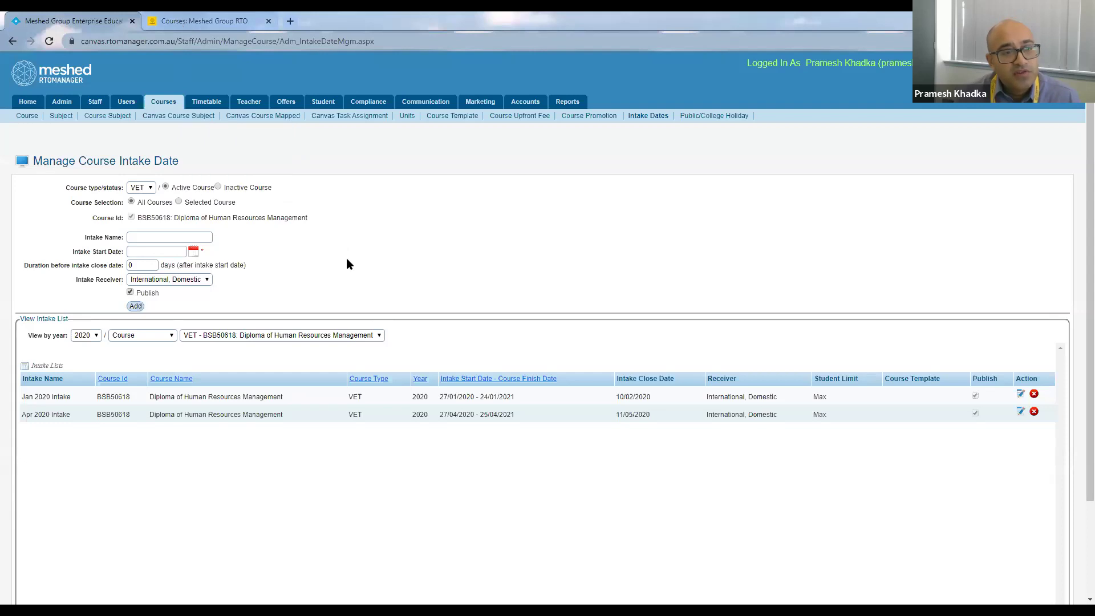
left_click(250, 43)
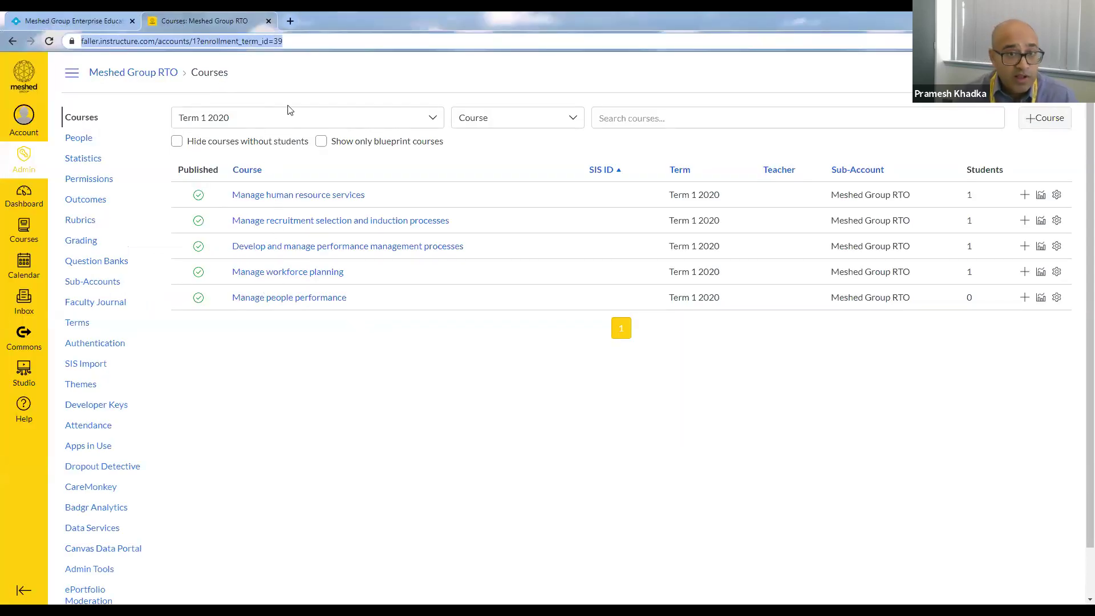
left_click(309, 300)
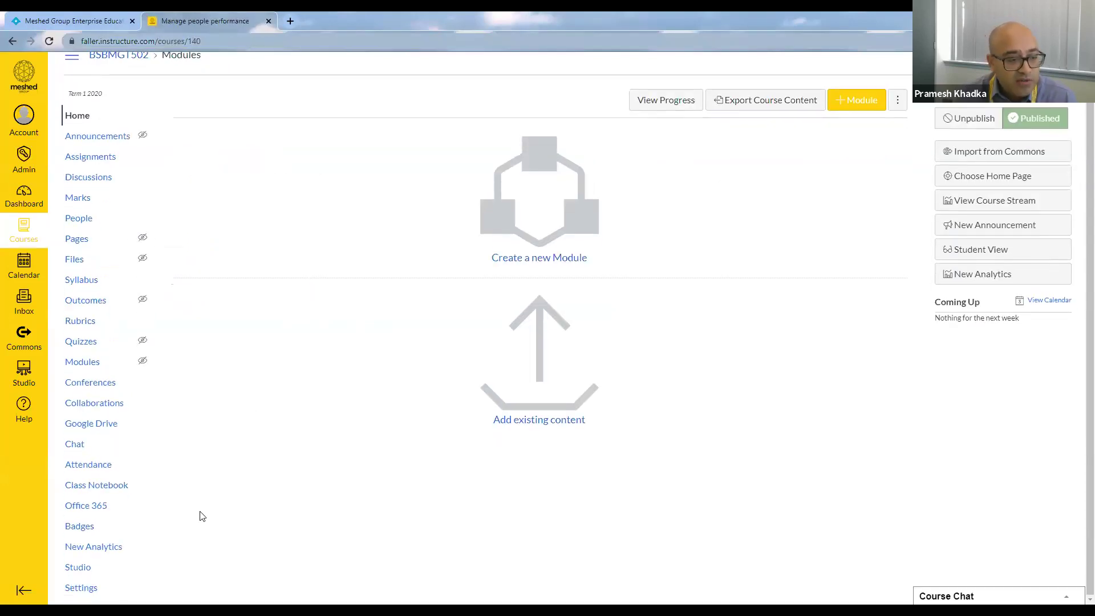
left_click(80, 588)
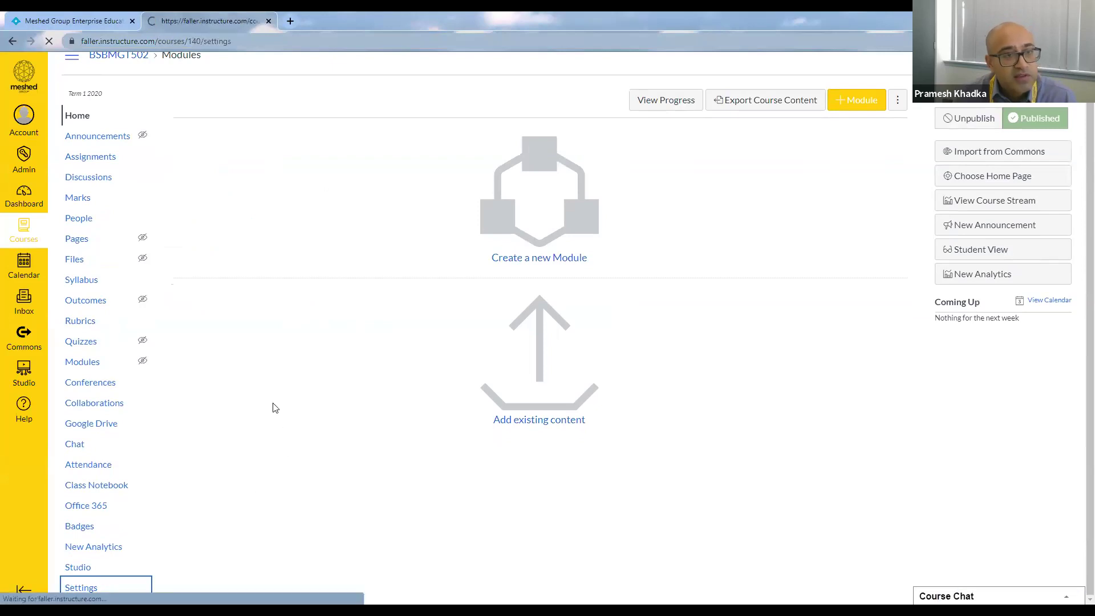
scroll(317, 416, "down", 3)
scroll(318, 415, "down", 3)
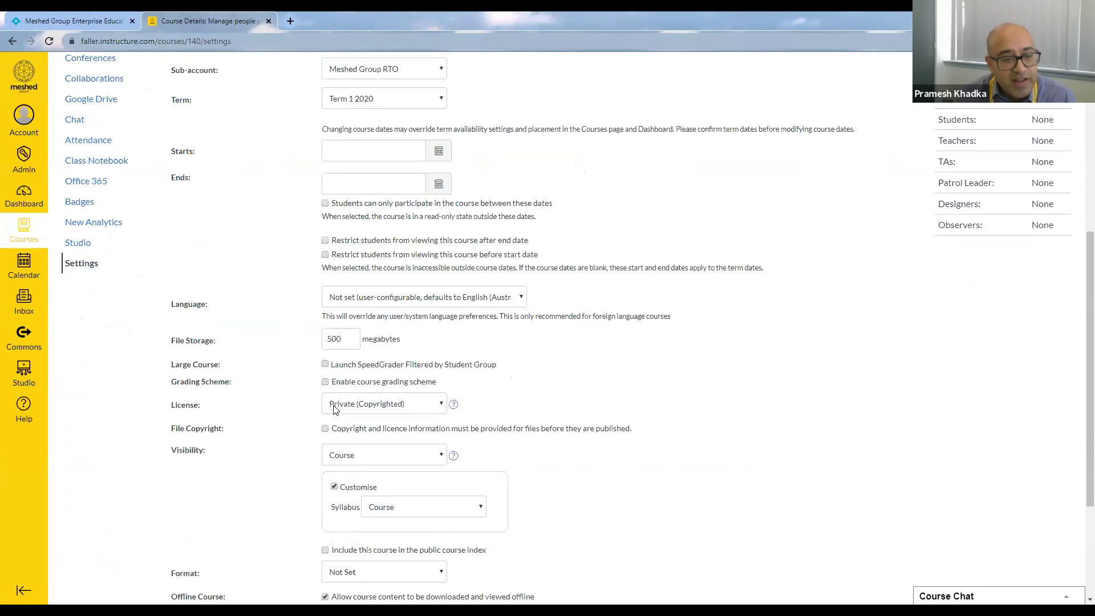
Enable the course grading scheme and choose Competent / Not Yet as its grading standard.
left_click(326, 382)
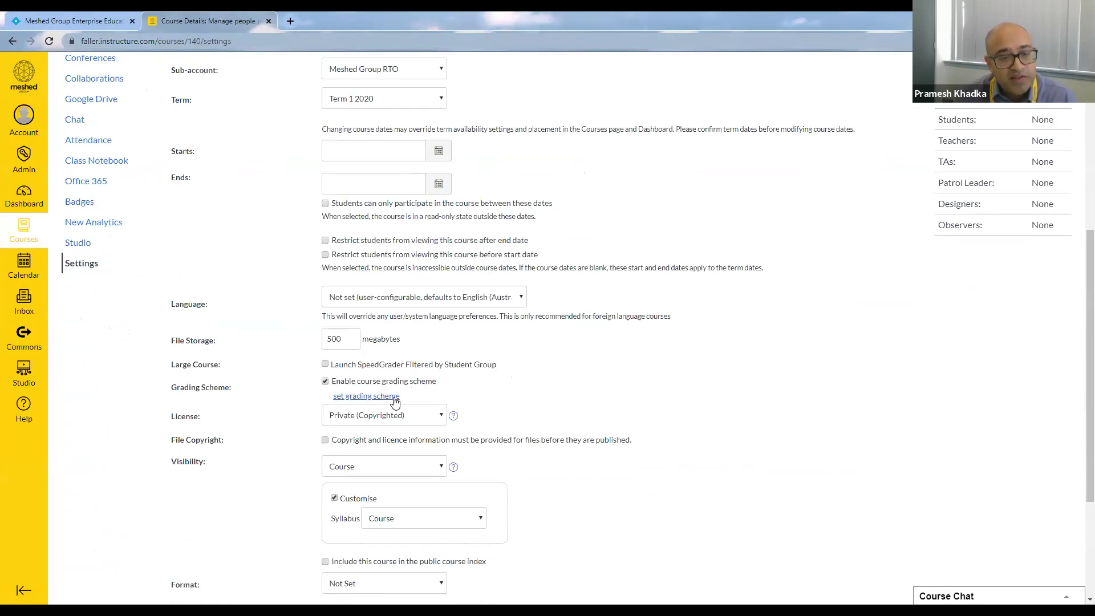
left_click(361, 397)
left_click(635, 243)
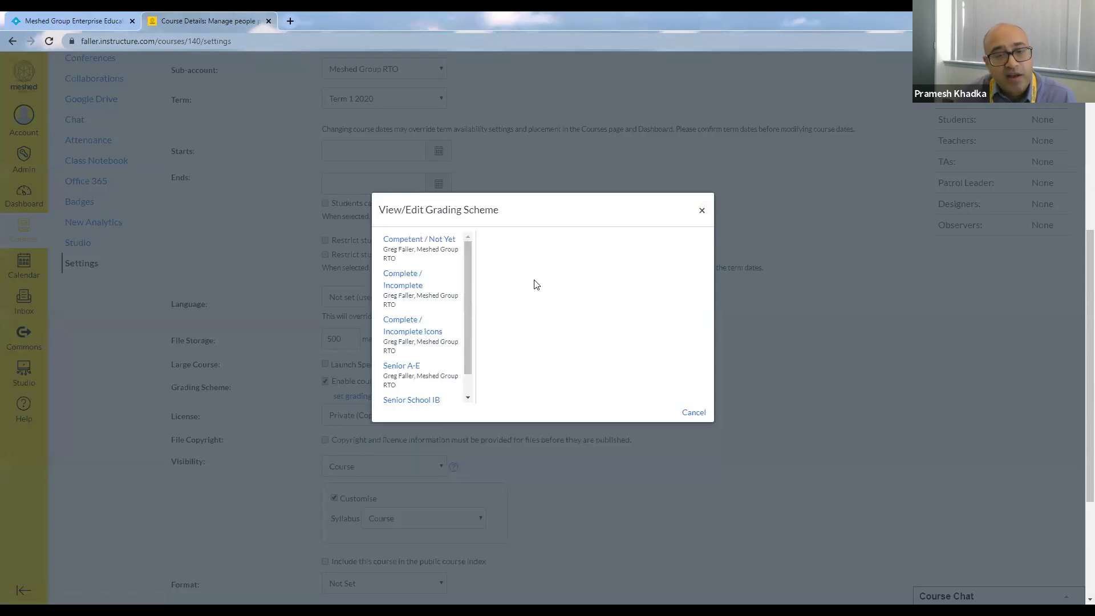
left_click(427, 244)
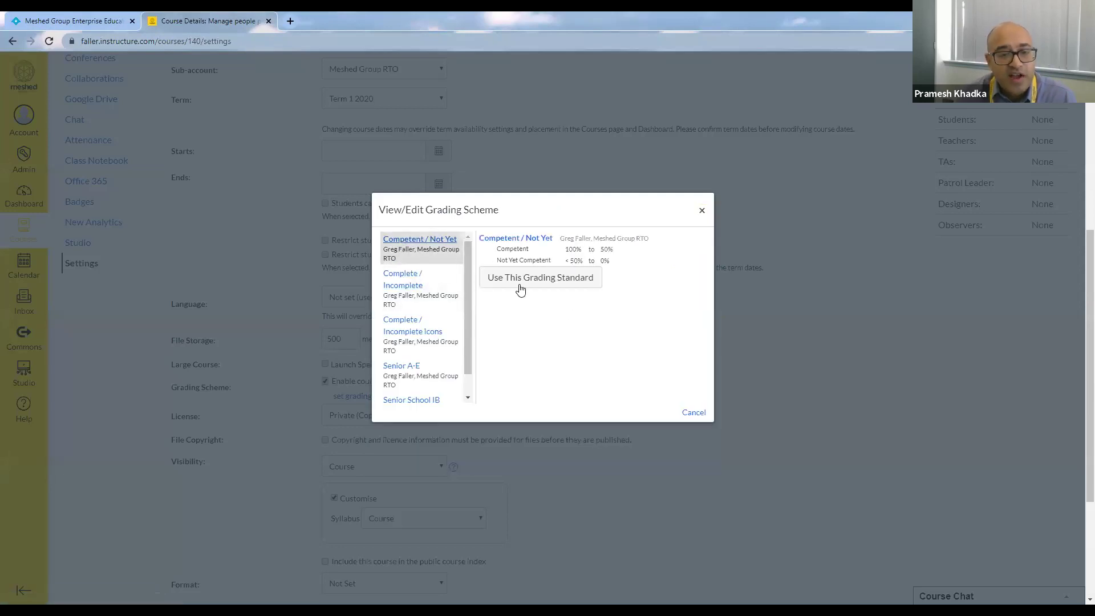
left_click(559, 281)
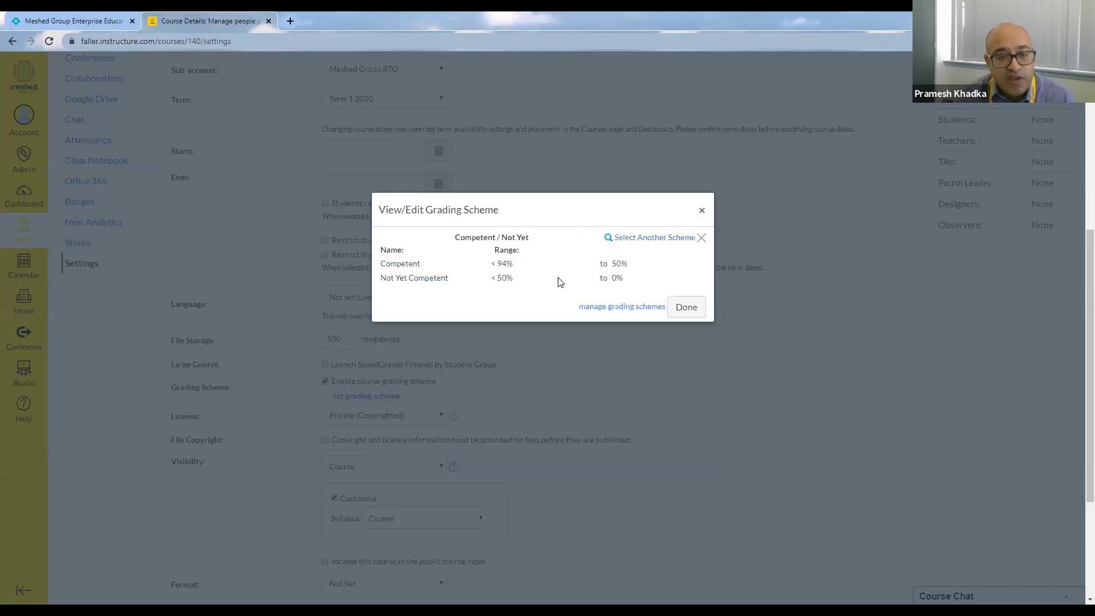
Confirm Competent / Not Yet as the grading scheme of the Manage people performance course.
left_click(686, 307)
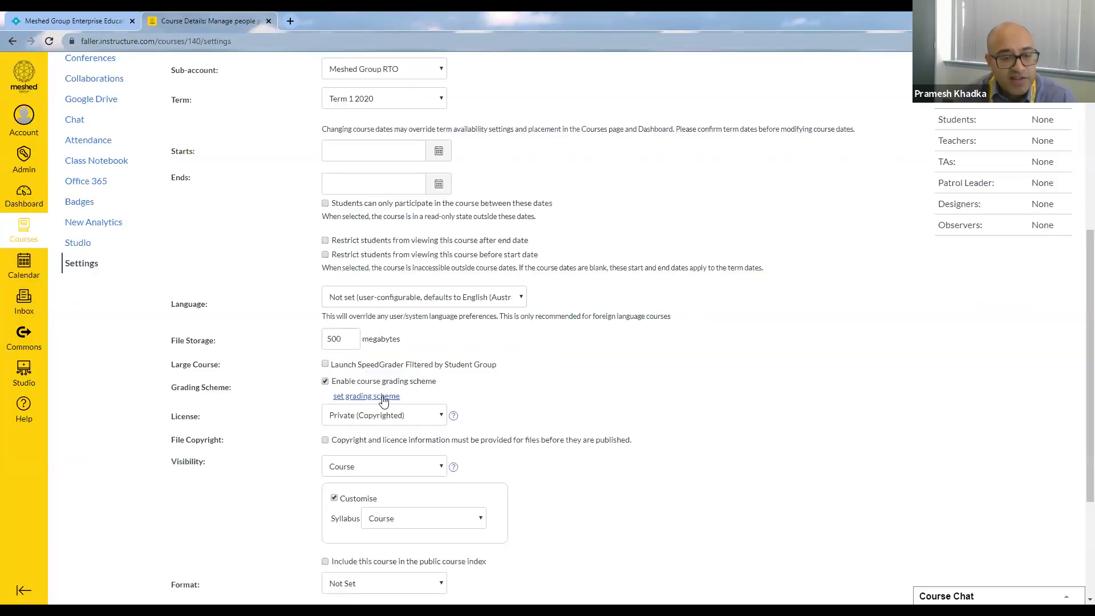
scroll(429, 395, "up", 6)
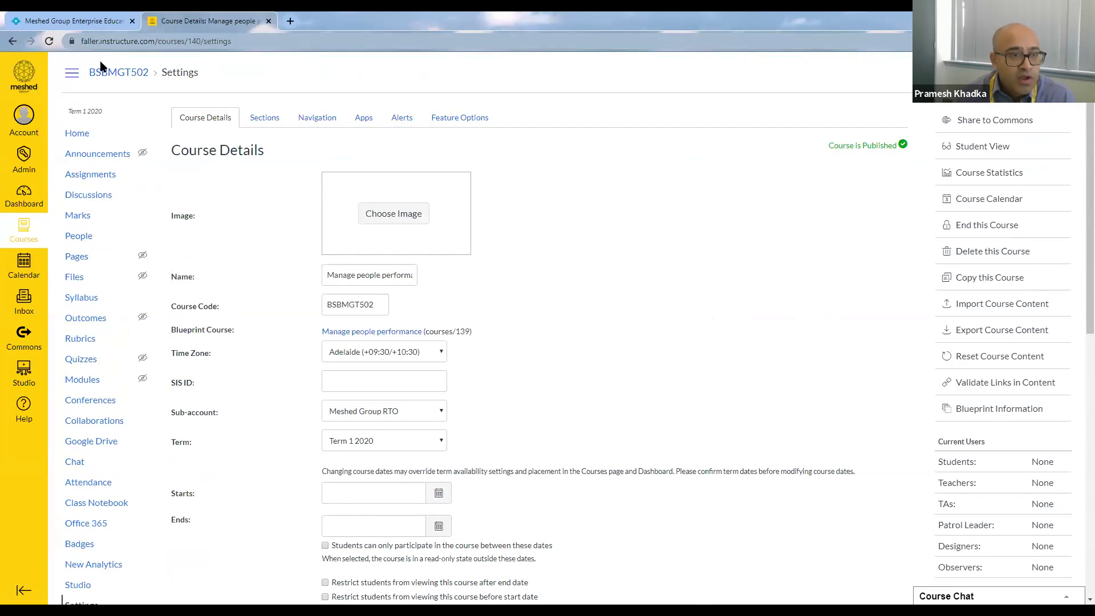
Switch to RTO Manager, list all students and open the second listed student's subject enrolment page.
left_click(84, 20)
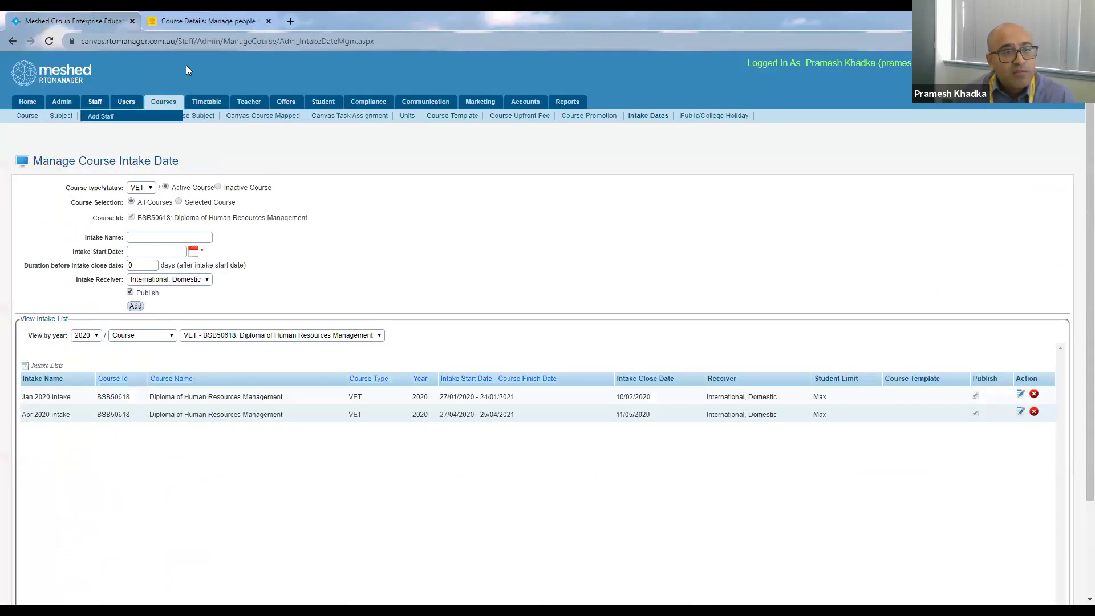
mouse_move(286, 110)
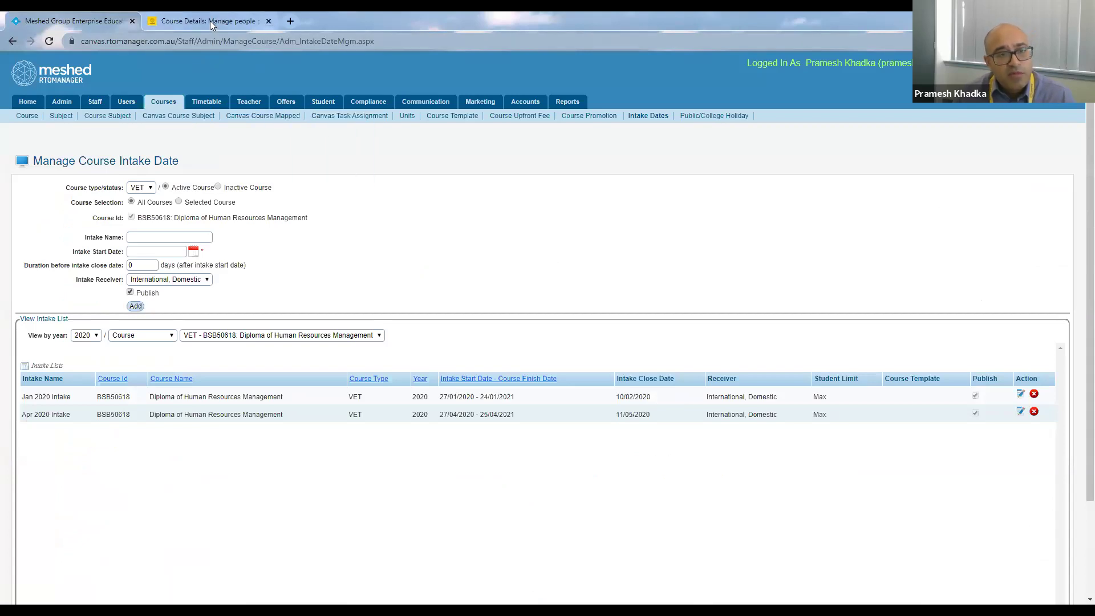
left_click(323, 102)
left_click(327, 221)
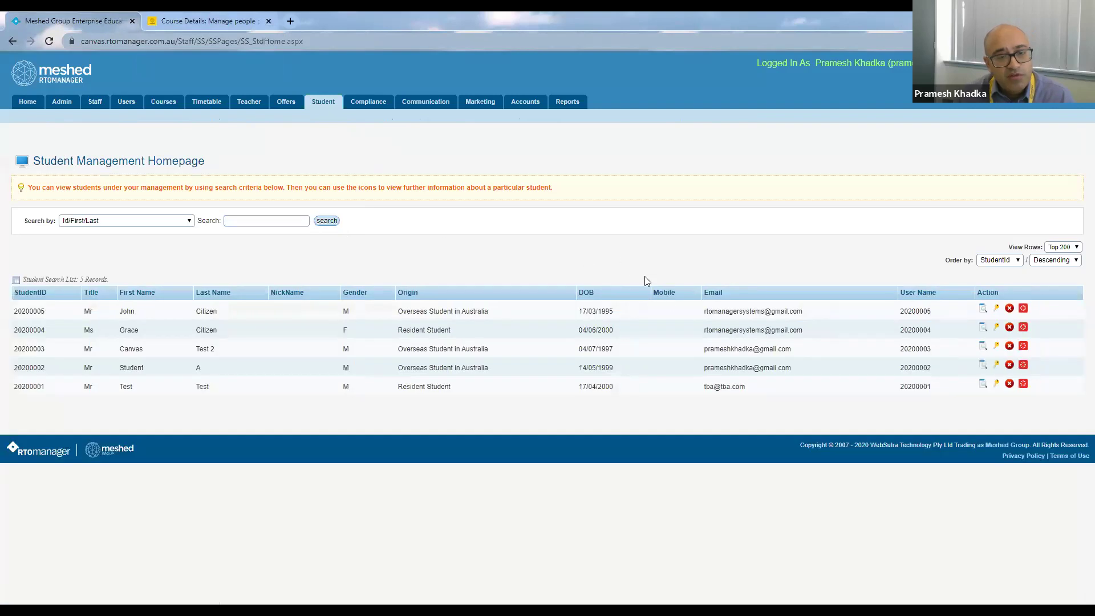
left_click(983, 327)
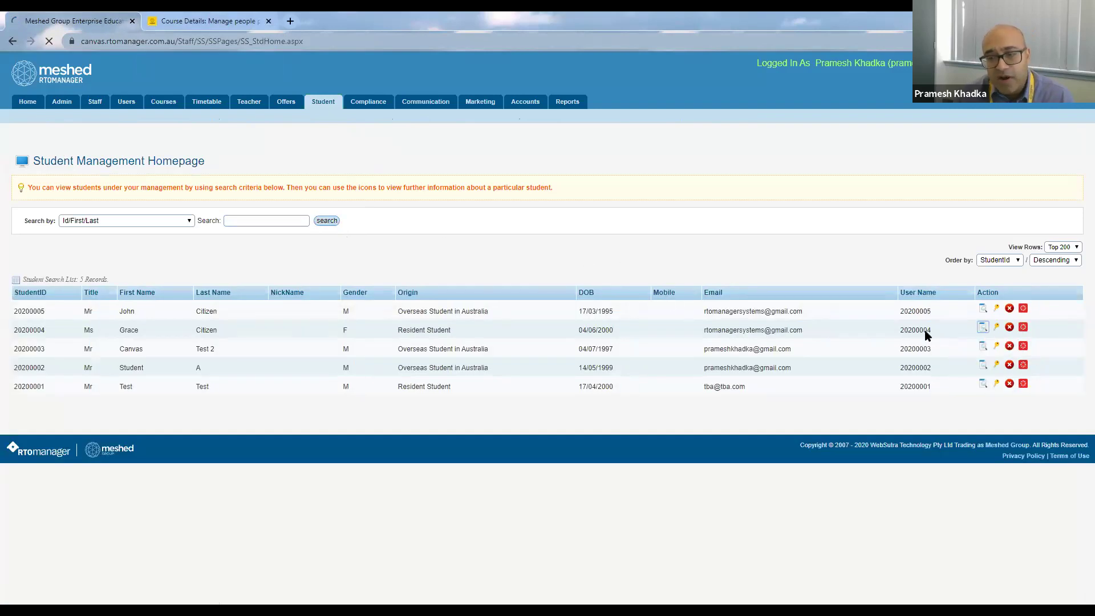
left_click(649, 167)
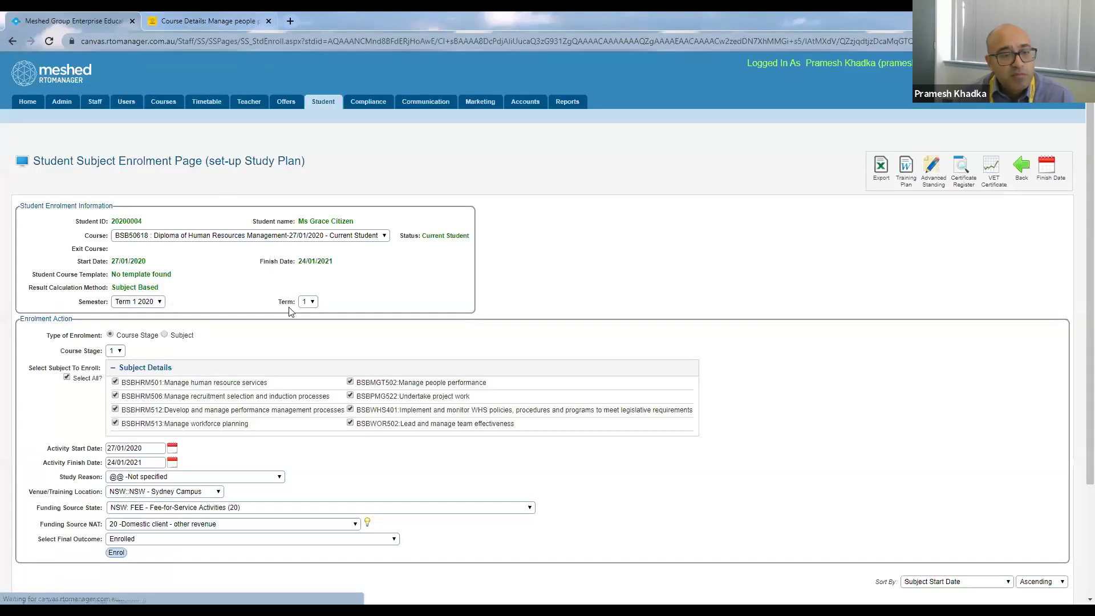
Enrol the student by subject in BSBMGT502: Manage people performance with class batch Group A1.
left_click(164, 335)
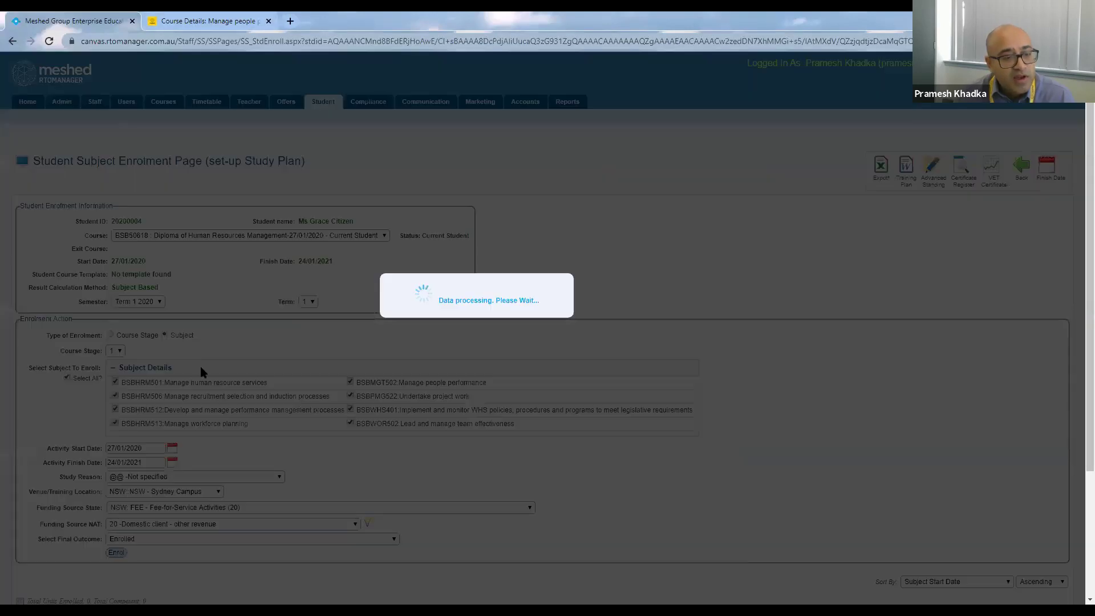
left_click(194, 352)
left_click(189, 440)
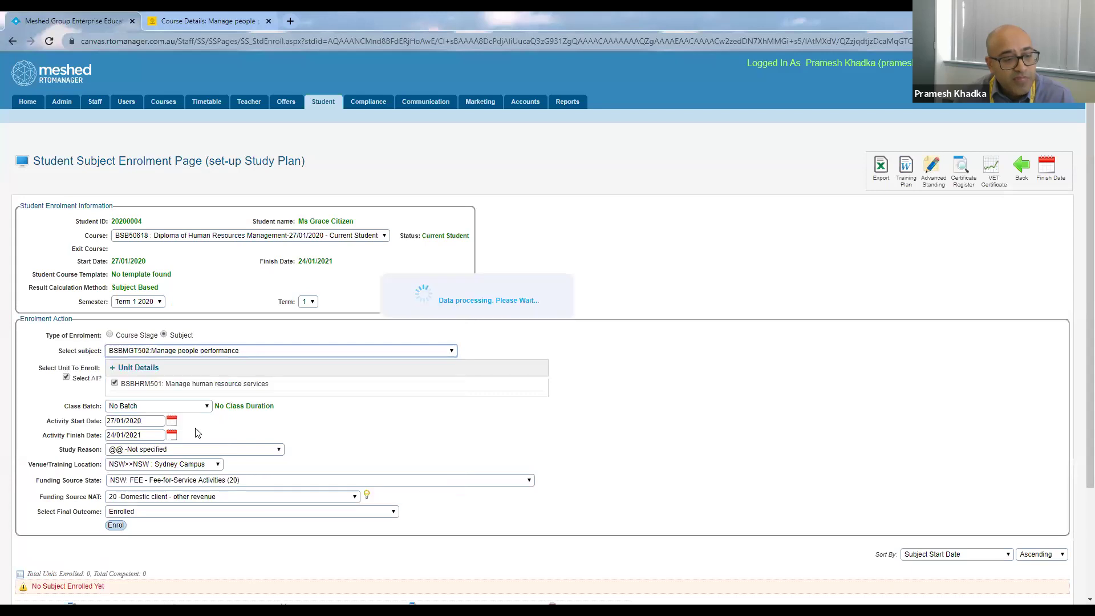
left_click(185, 408)
left_click(180, 443)
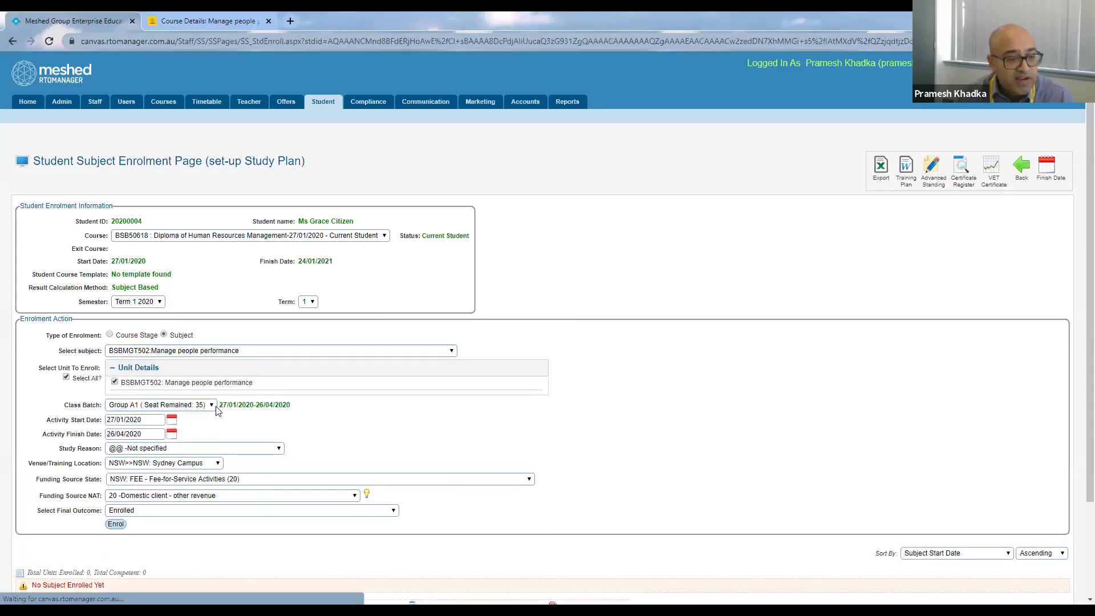
scroll(244, 405, "down", 1)
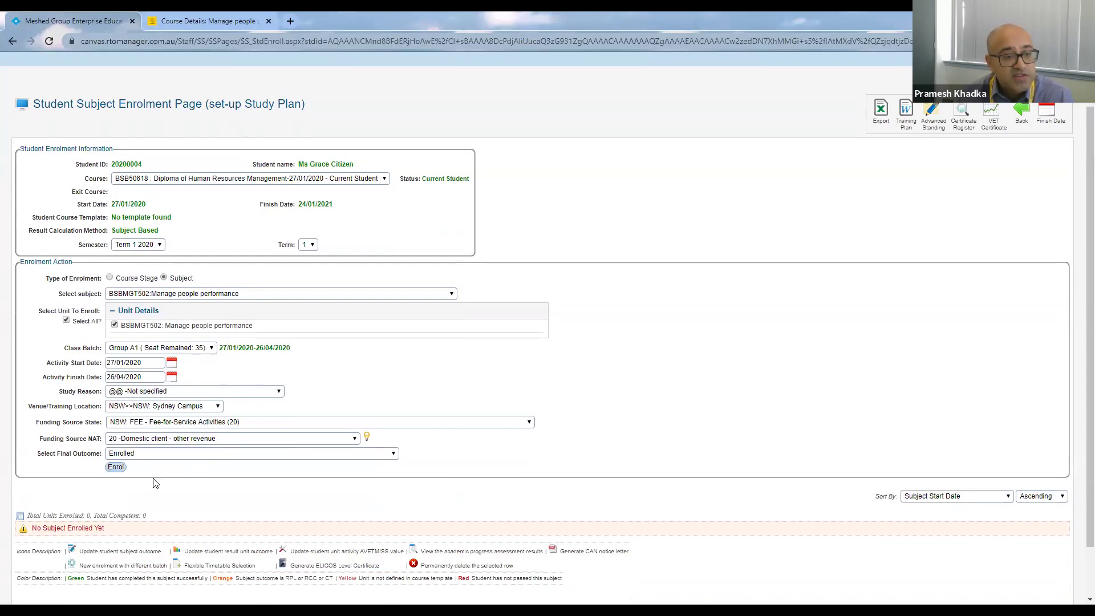
left_click(116, 468)
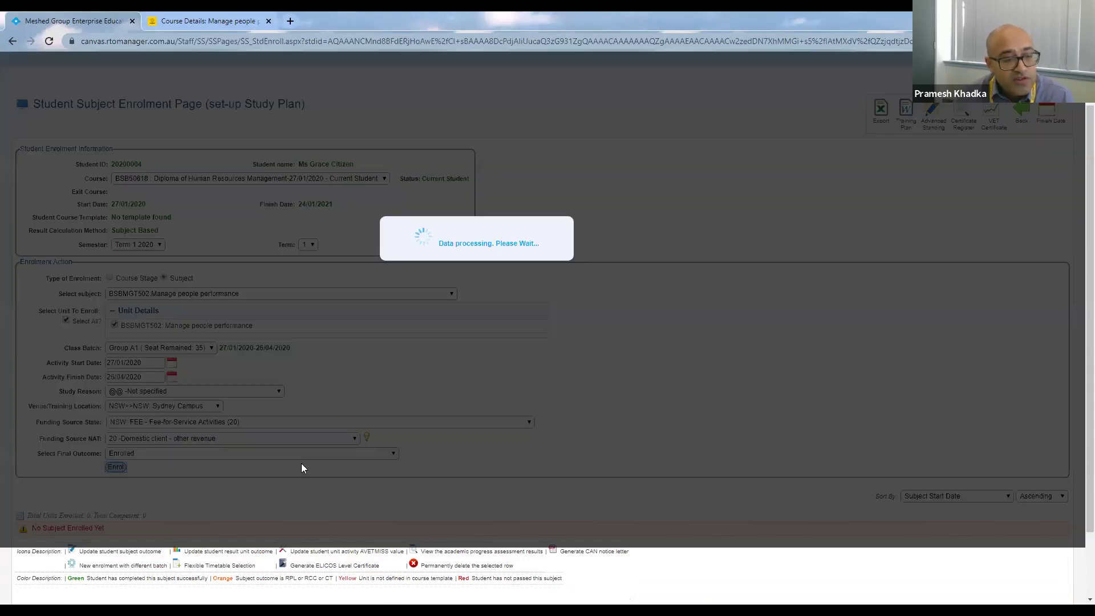
scroll(604, 523, "down", 3)
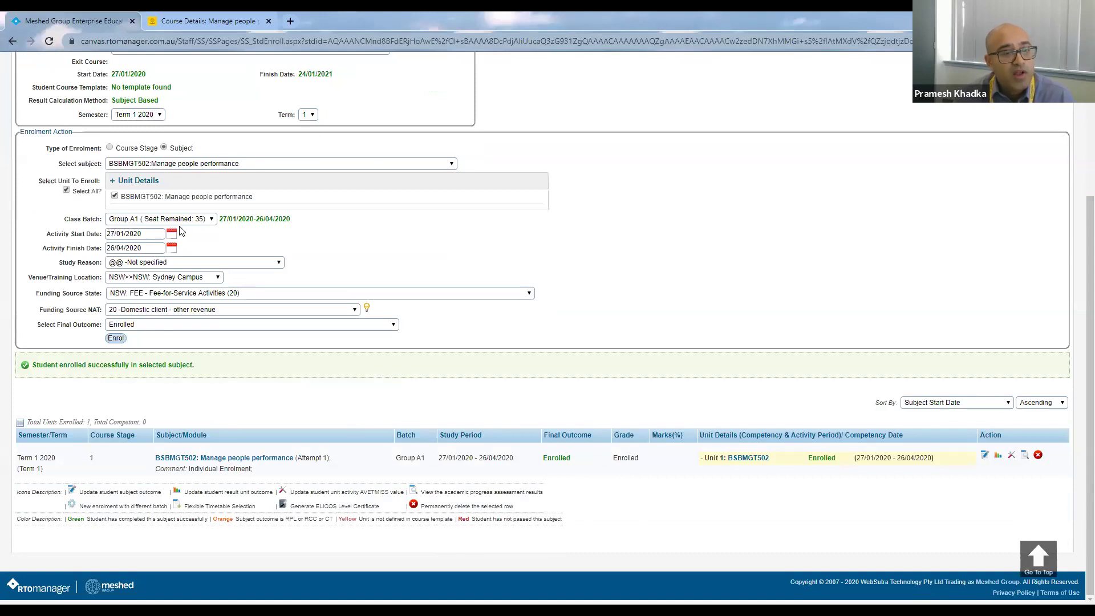
scroll(248, 219, "up", 5)
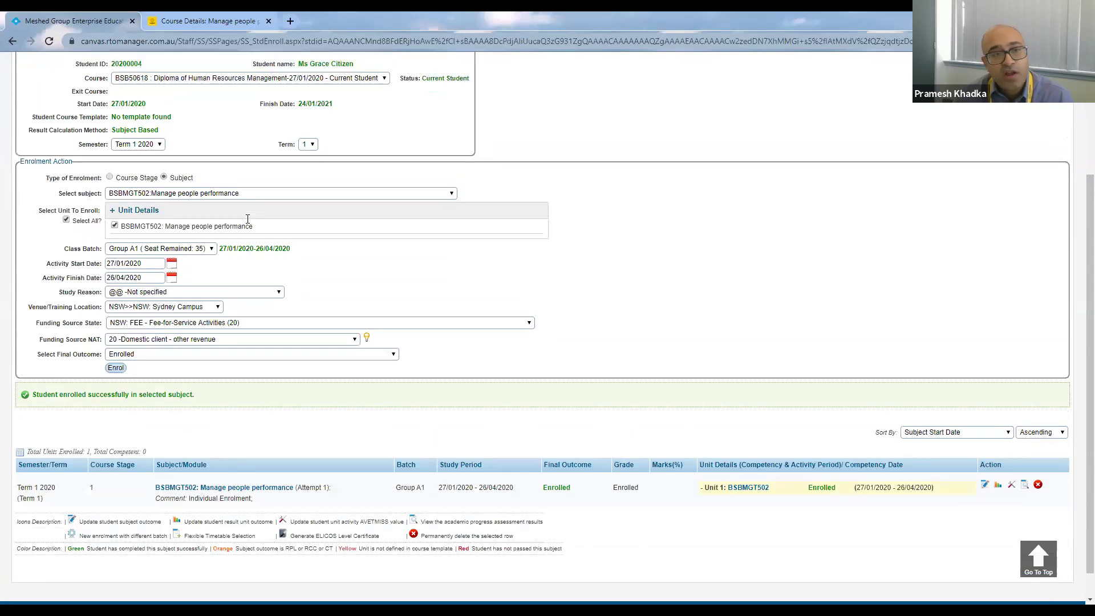
Switch to Canvas, reload the BSBMGT502 course's People list, and review the course's assignments.
left_click(171, 21)
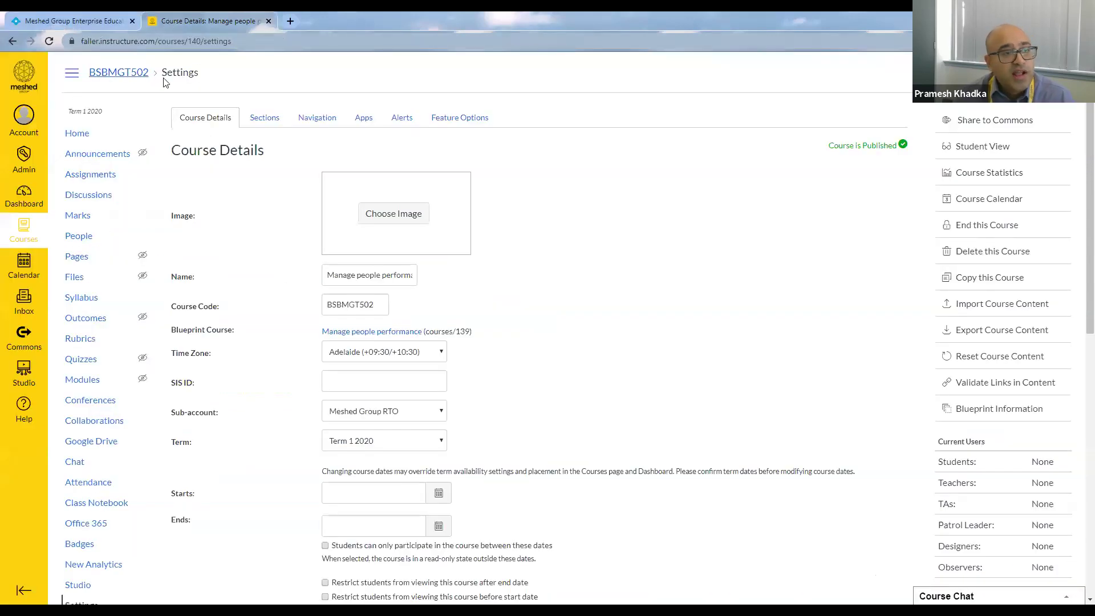
left_click(77, 235)
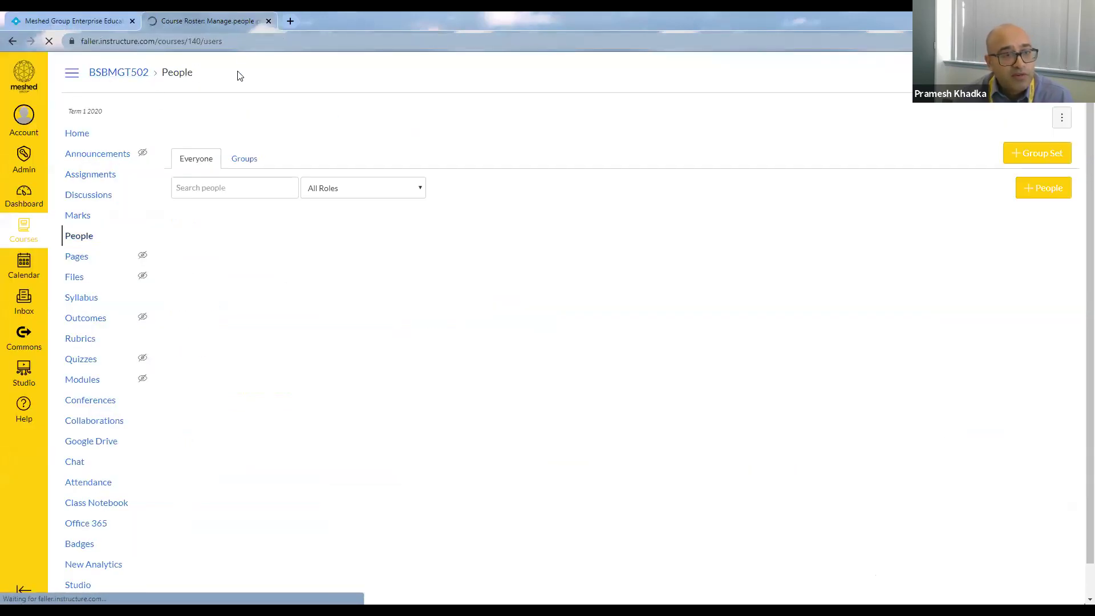
left_click(243, 40)
key("Return")
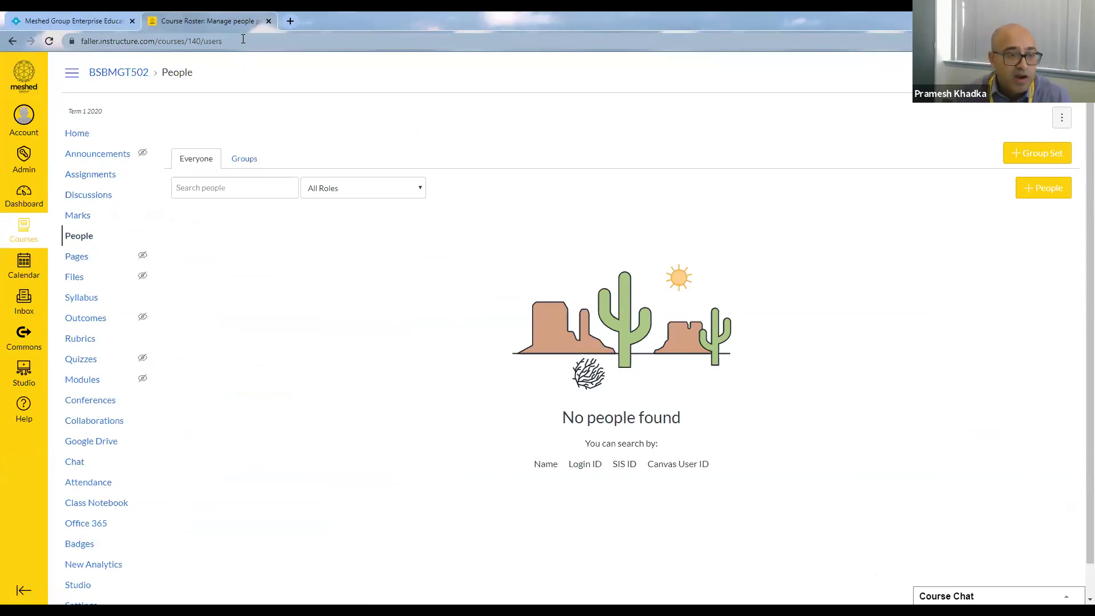
left_click(102, 178)
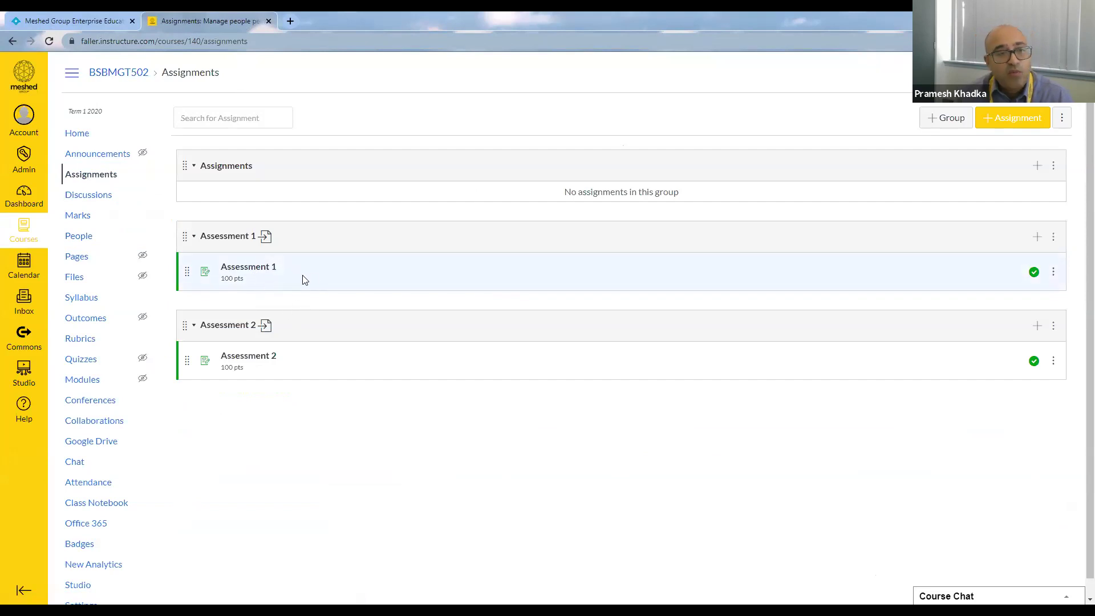
Switch to RTO Manager and review the assessment task entries for BSBMGT502 : Manage people performance in Term 1 2020.
left_click(74, 19)
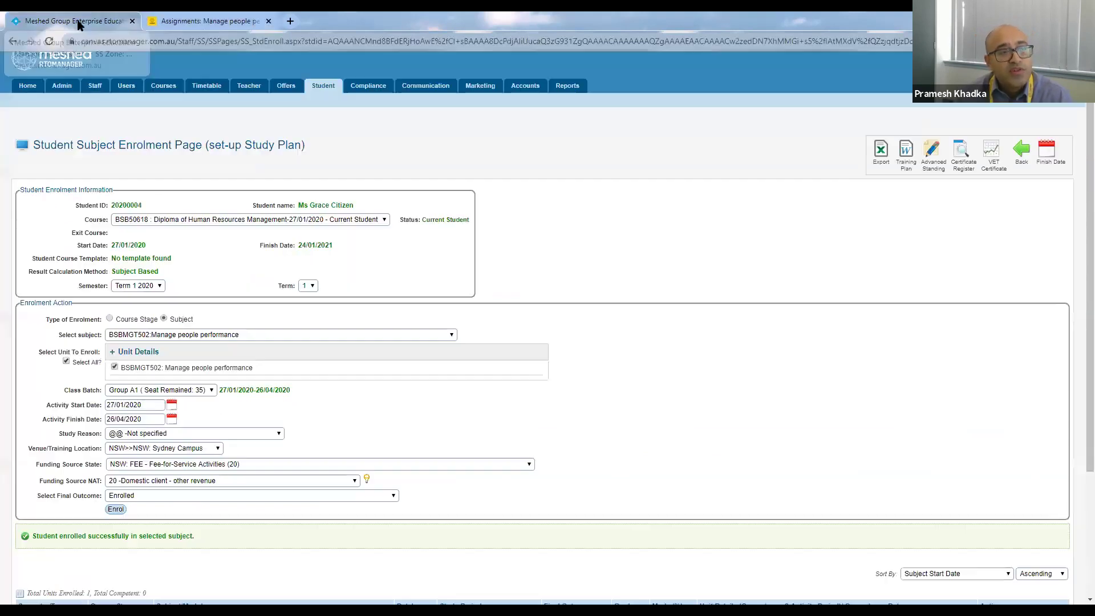
mouse_move(360, 92)
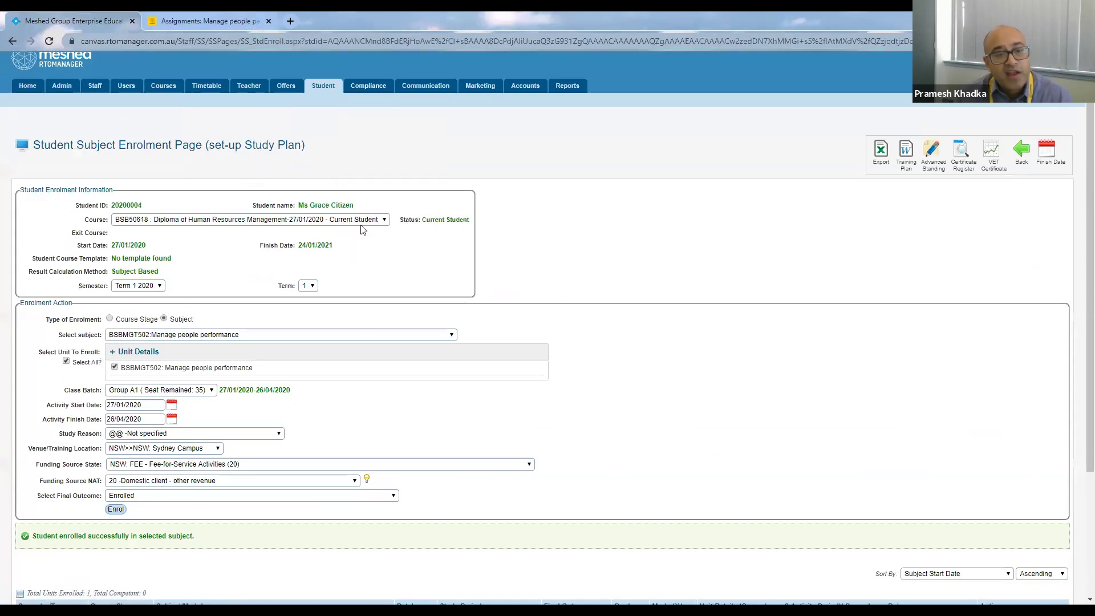
scroll(489, 267, "down", 3)
scroll(489, 267, "up", 3)
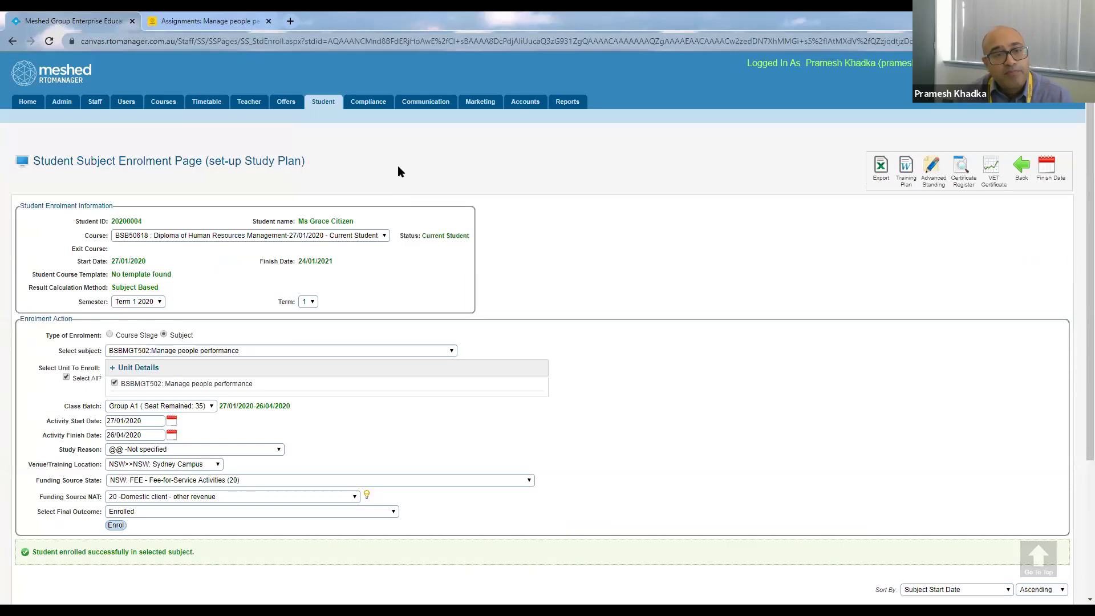
left_click(368, 103)
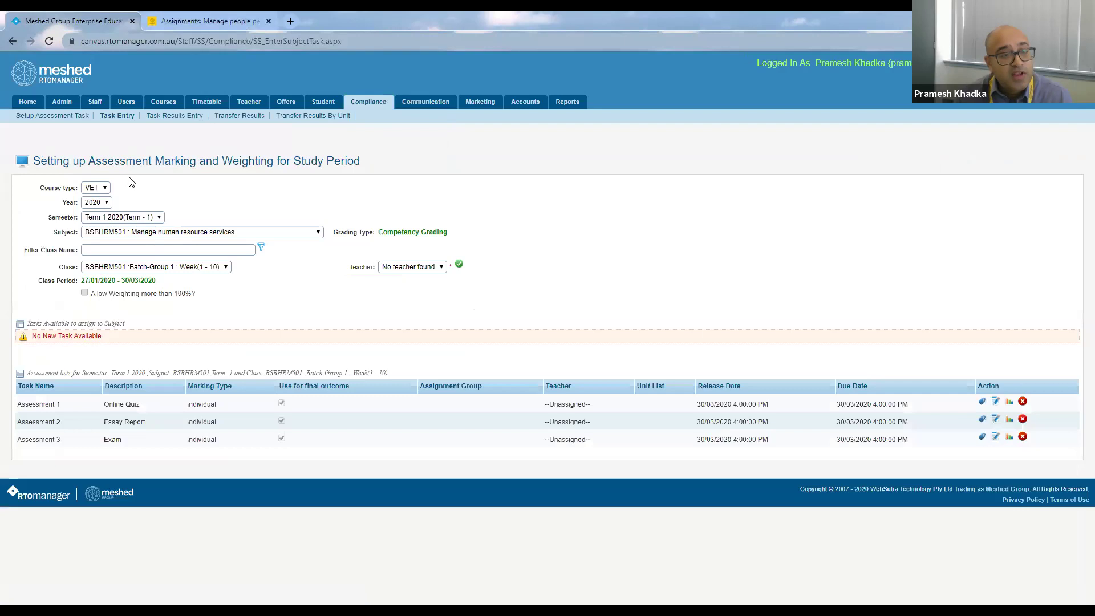
left_click(202, 239)
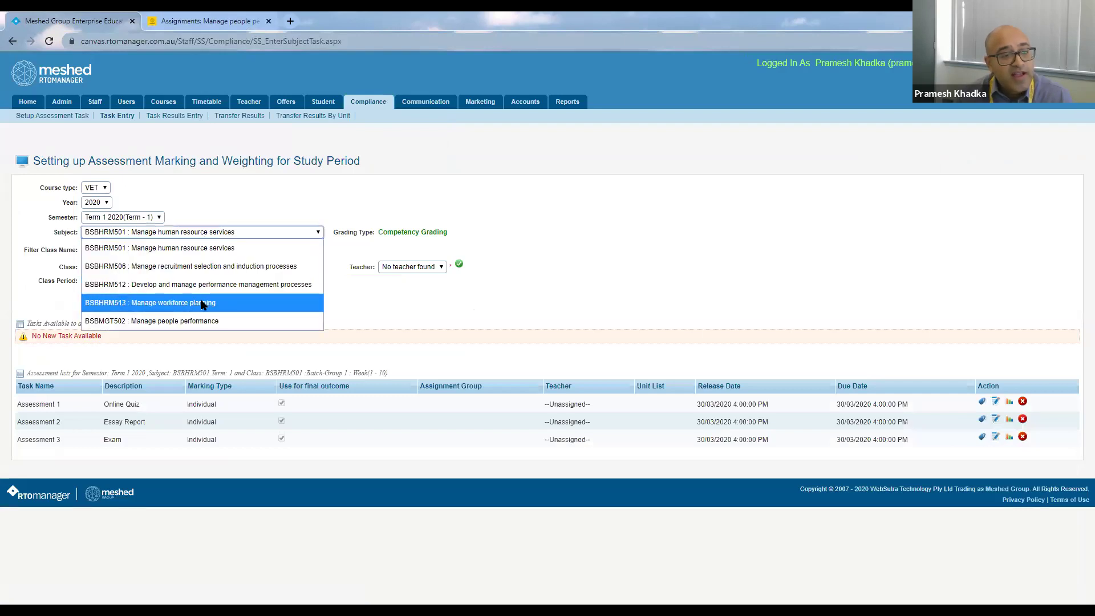
left_click(204, 322)
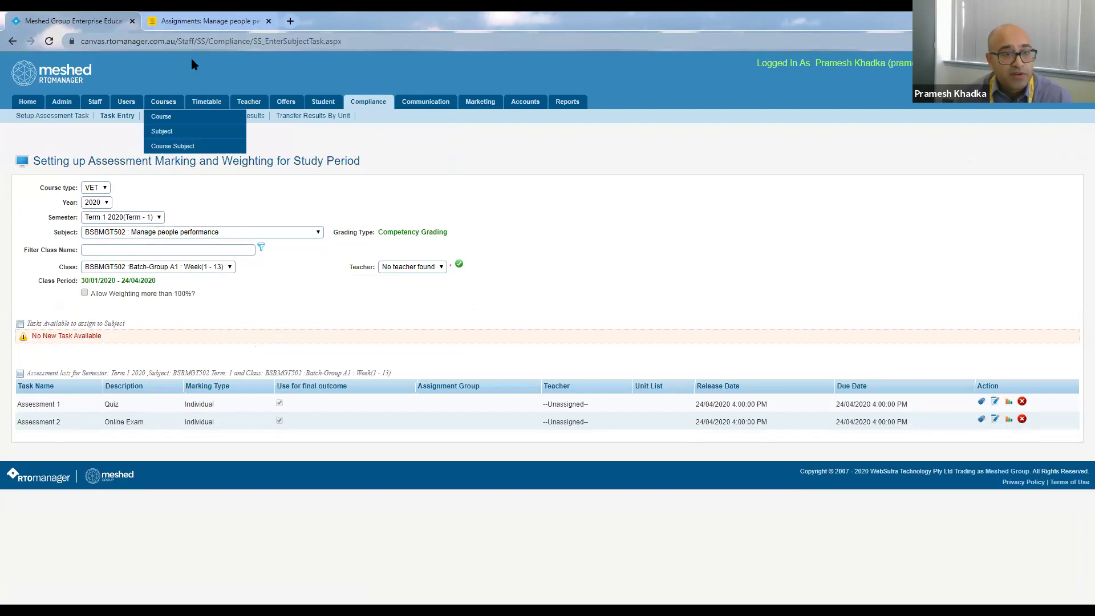
Return to Canvas, check the BSBMGT502 People list for the enrolled student and open the course gradebook.
left_click(214, 22)
left_click(86, 243)
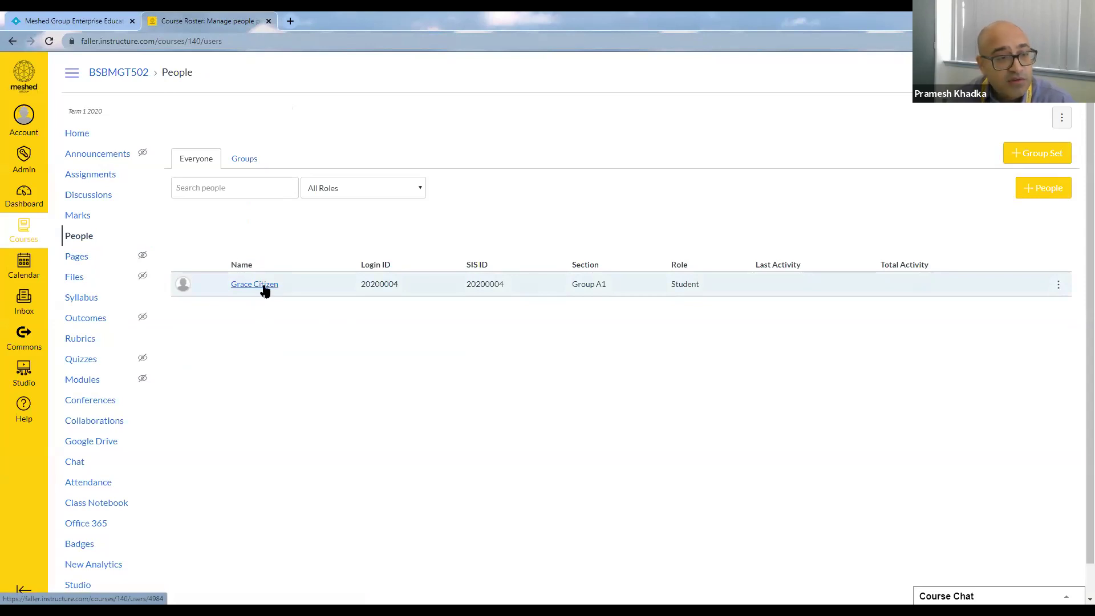
left_click(81, 219)
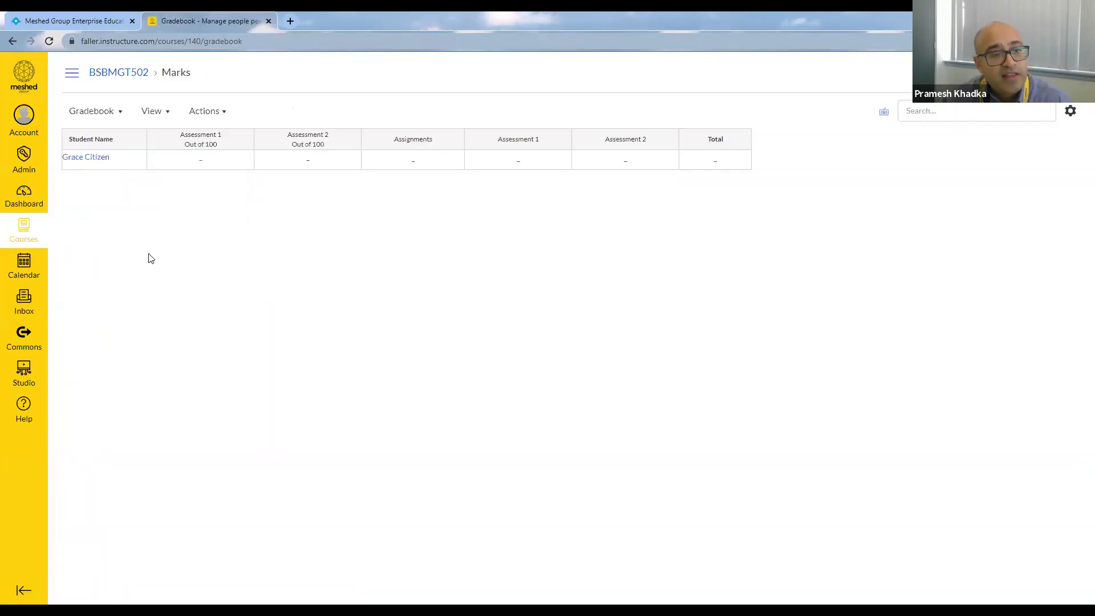
Mark the enrolled student's Assessment 1 with 75 and Assessment 2 with 89 in the gradebook.
left_click(209, 161)
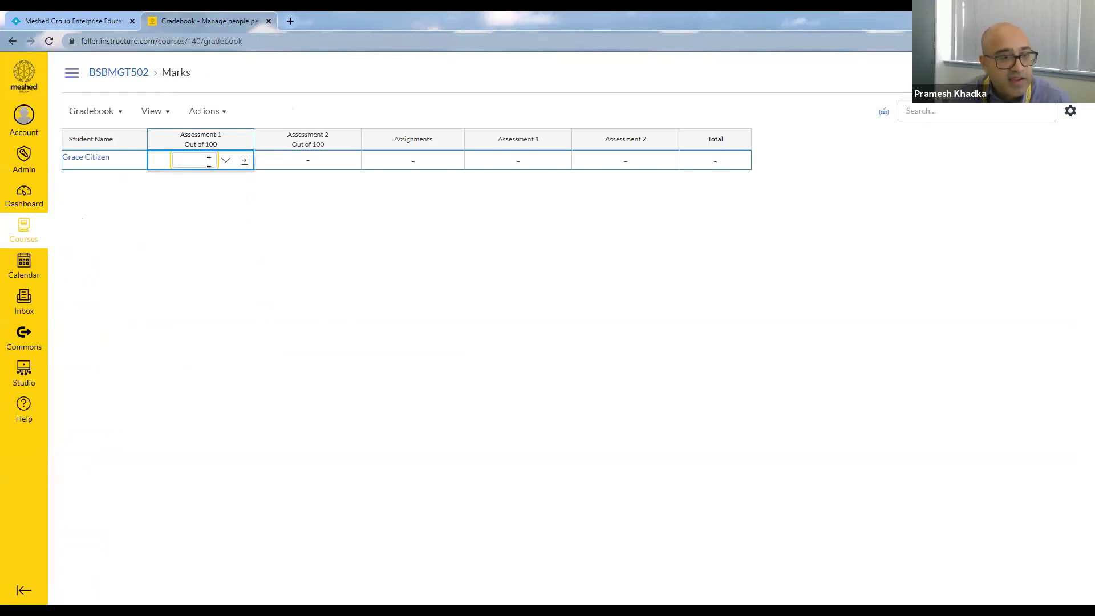
type("90")
left_click(244, 161)
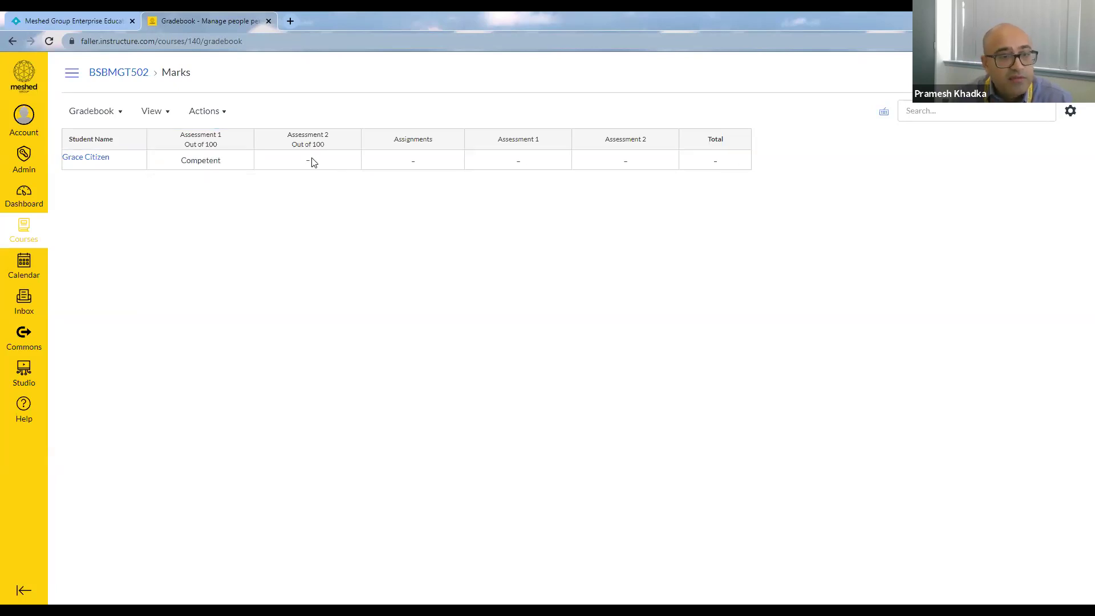
left_click(313, 162)
type("89")
key("Return")
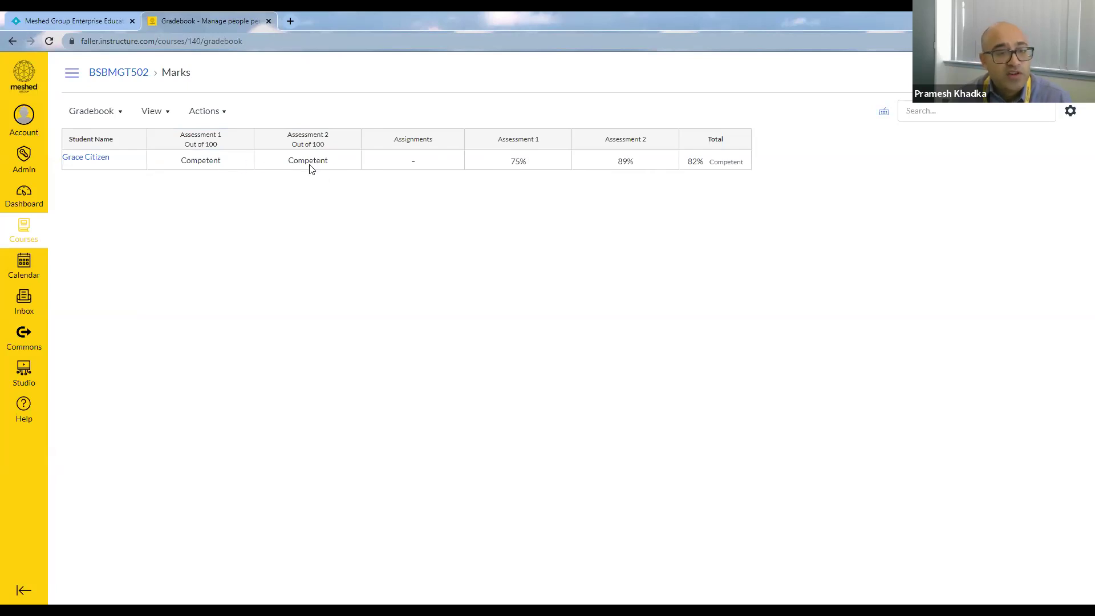
Switch to RTO Manager, open the BSBMGT502 Assessment 1 results entry, and refresh the student list to check the competency result.
left_click(79, 26)
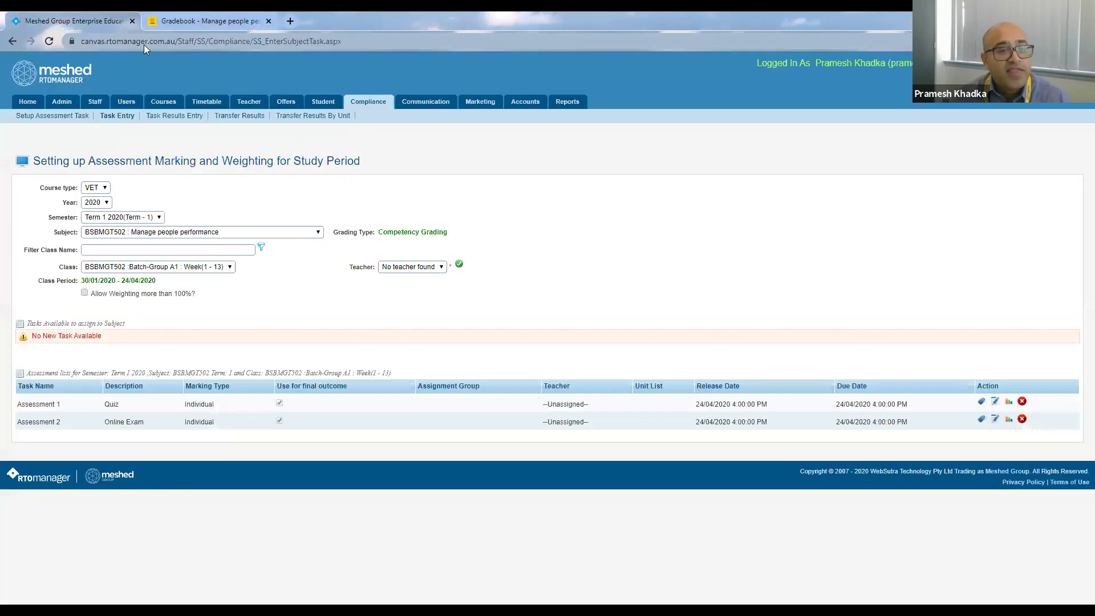
left_click(1008, 401)
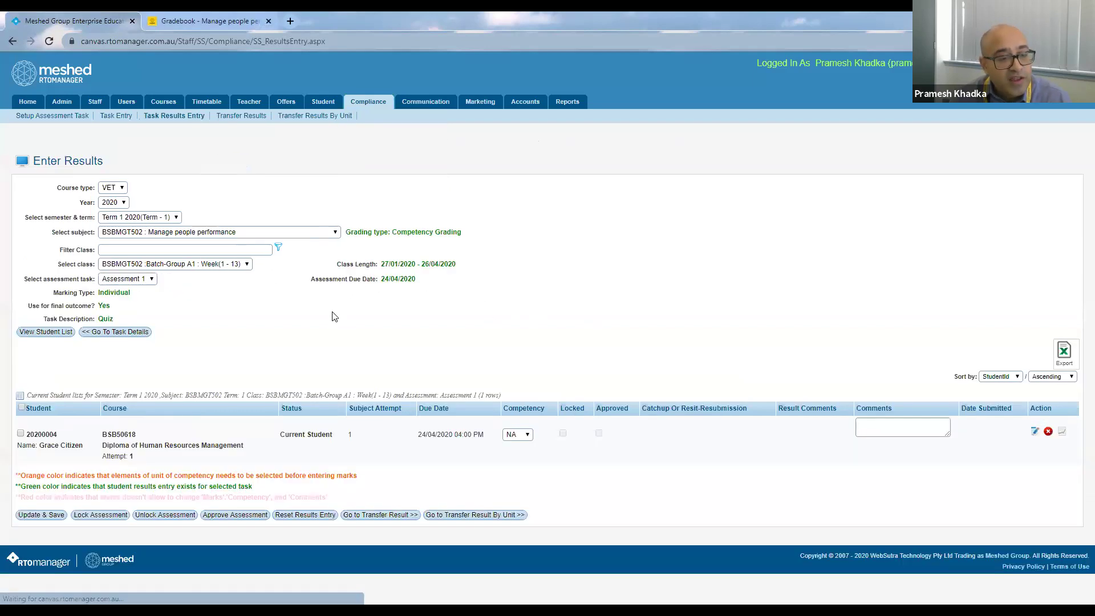
left_click(215, 42)
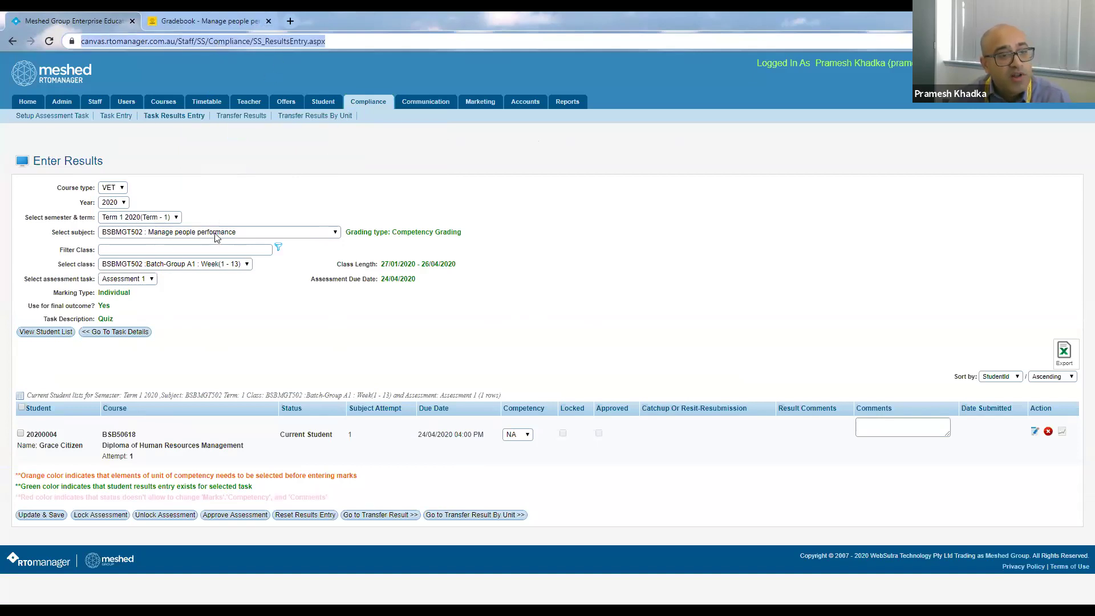
left_click(43, 332)
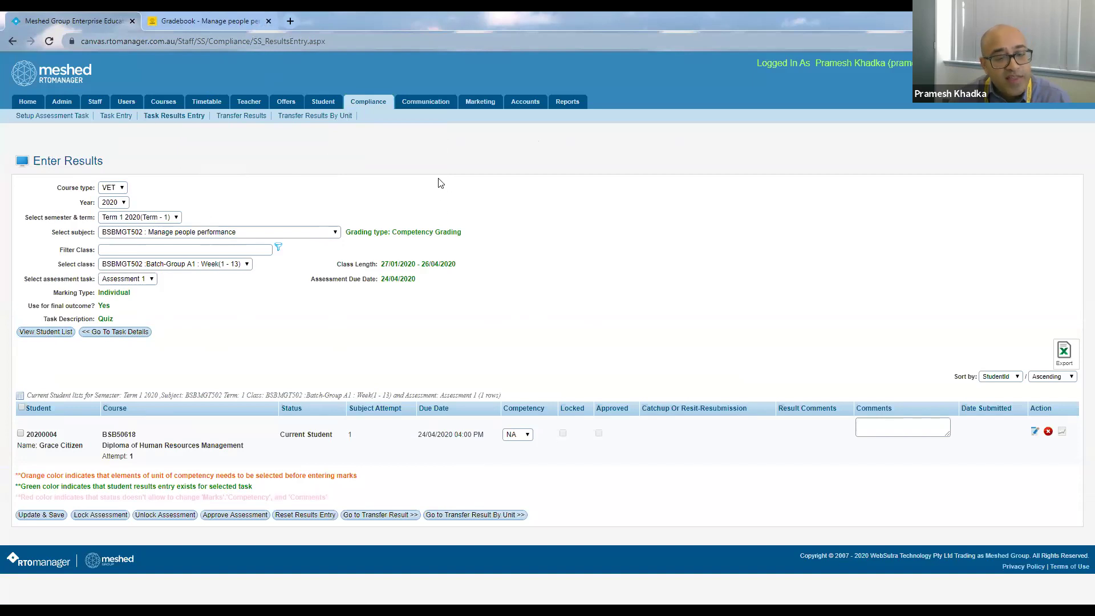
left_click(513, 437)
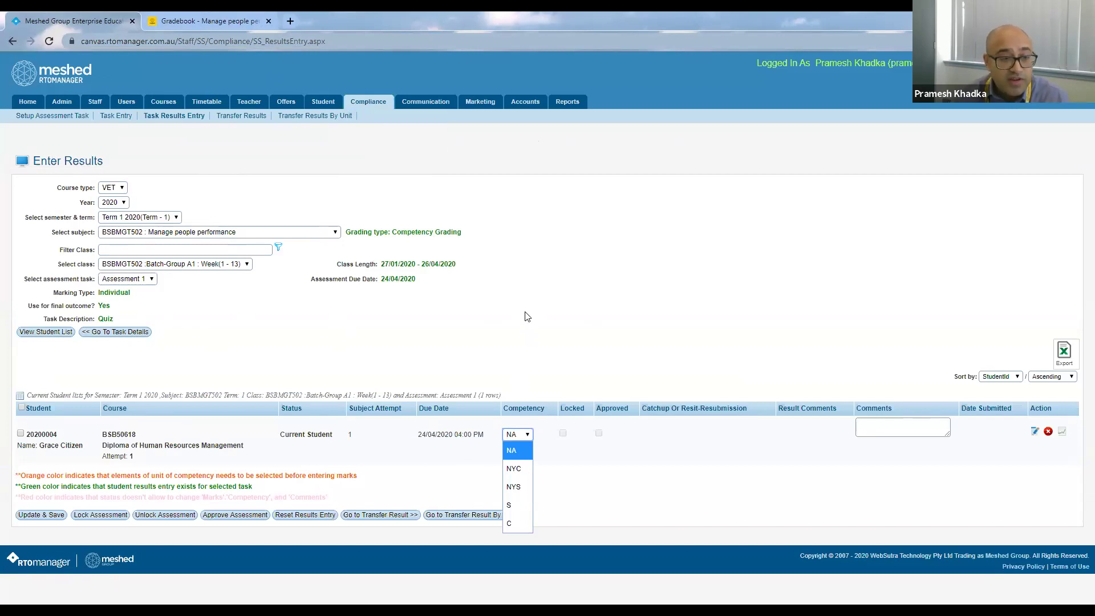
left_click(46, 332)
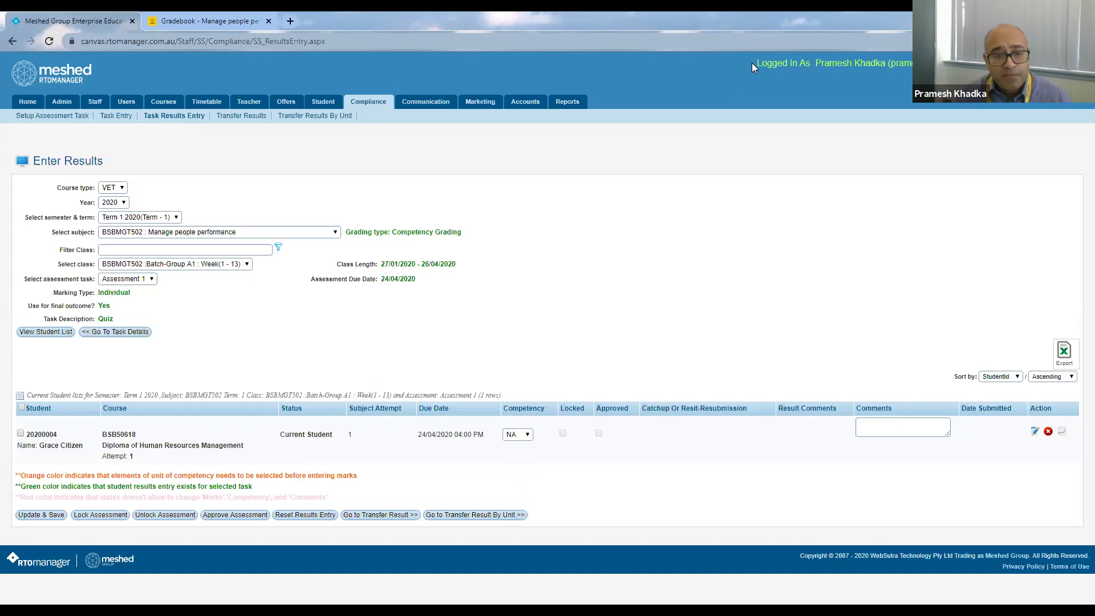
Refresh the BSBMGT502 student list to check the Assessment 1 competency, and check the same student's result for Assessment 2.
mouse_move(443, 103)
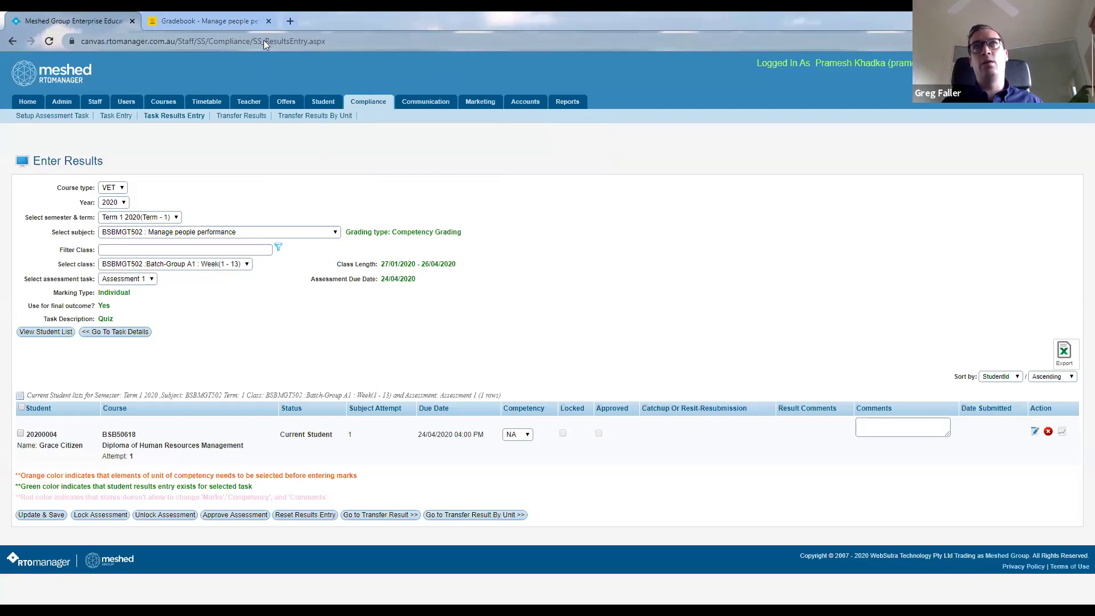
left_click(45, 332)
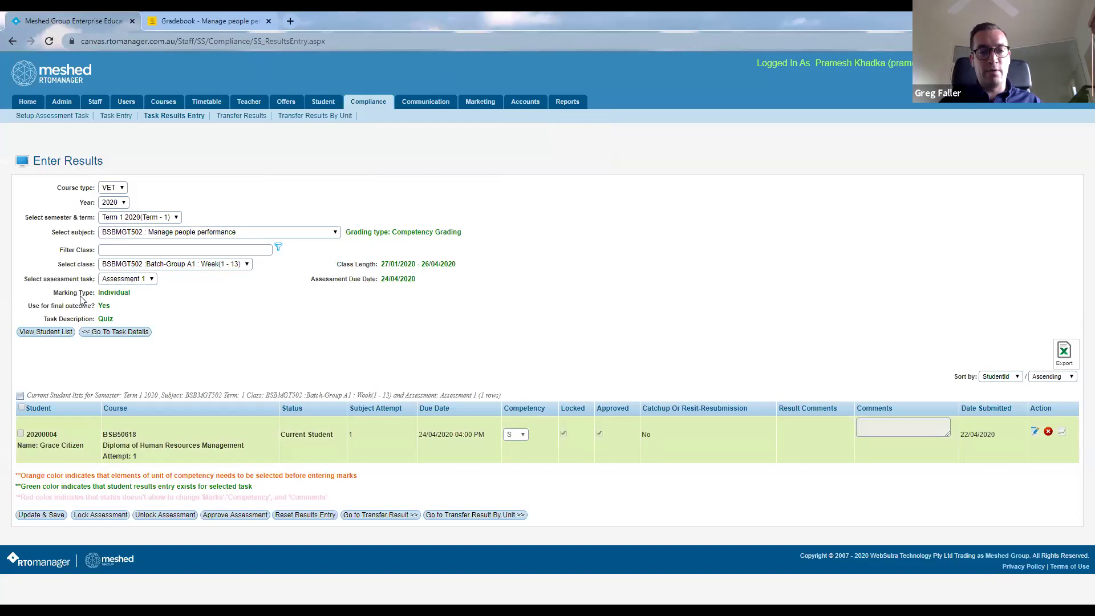
mouse_move(366, 108)
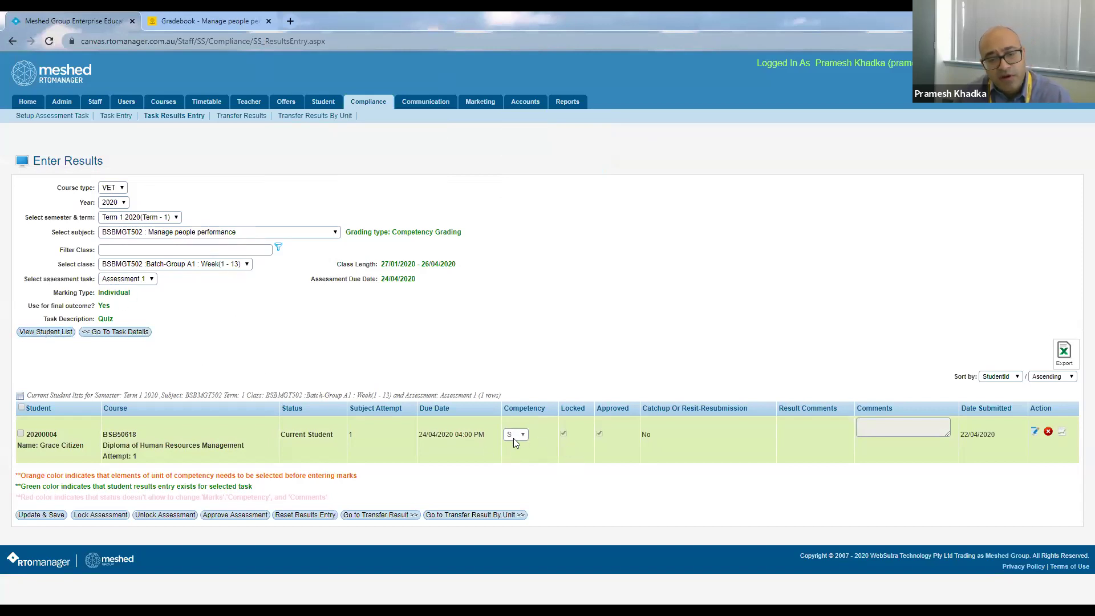
left_click(137, 279)
left_click(137, 317)
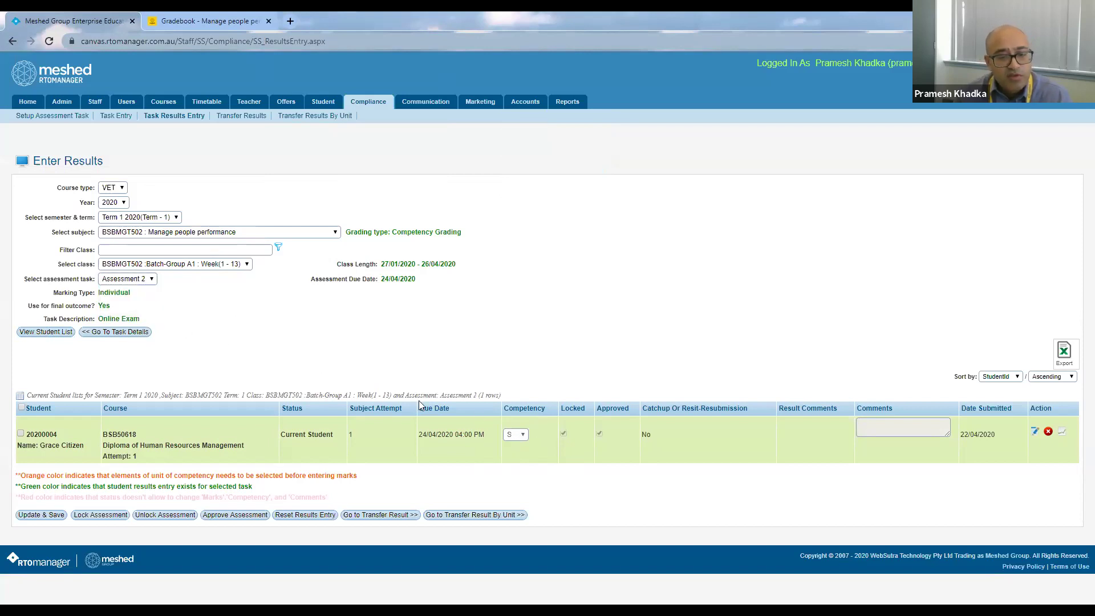
Select the student's Assessment 2 entry, unlock it for editing, and restore its locked and approved status.
left_click(20, 434)
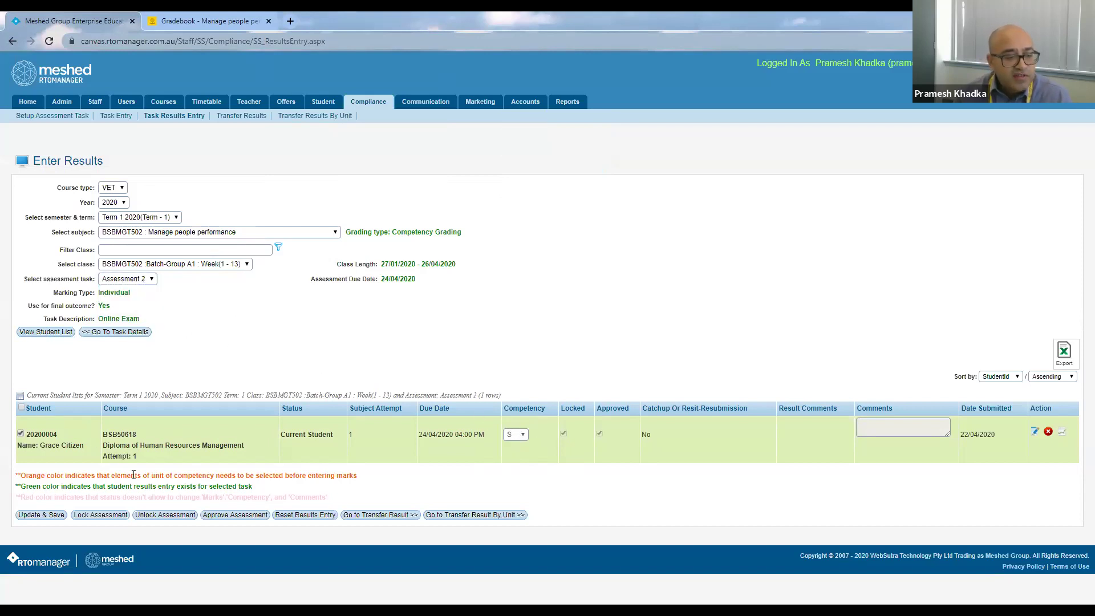
left_click(149, 517)
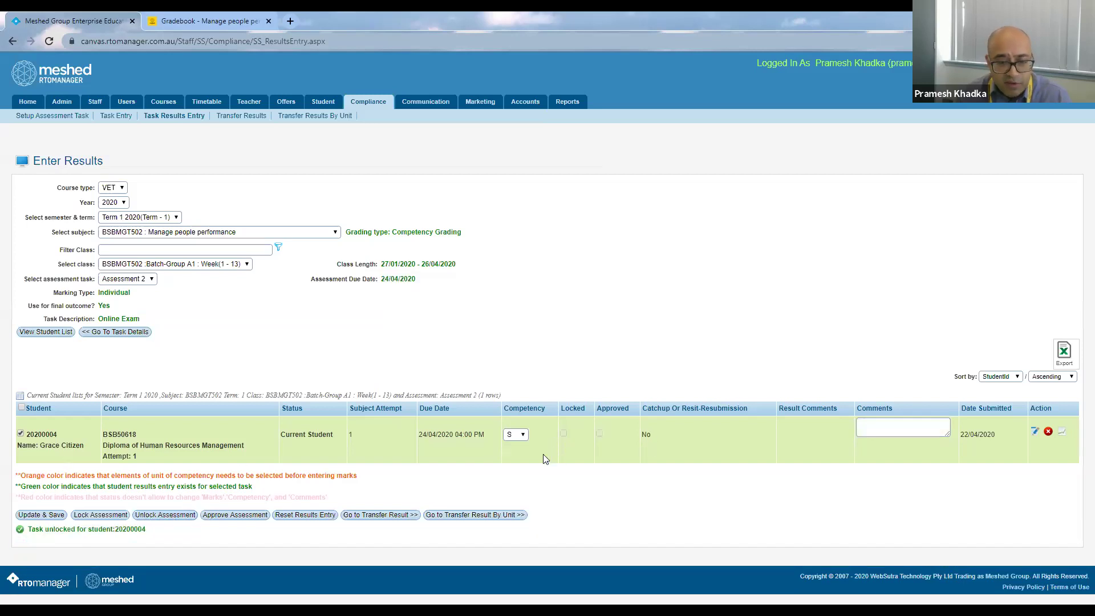
left_click(100, 515)
left_click(246, 519)
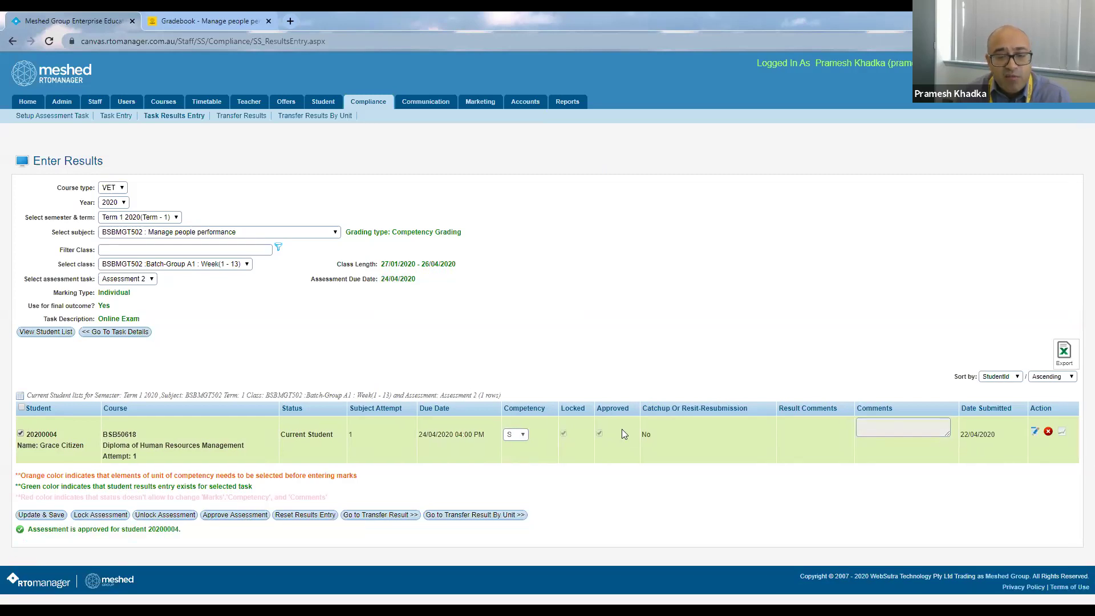
Transfer the final subject outcome C for all listed students in the BSBMGT502 Batch-Group A1 class.
left_click(366, 517)
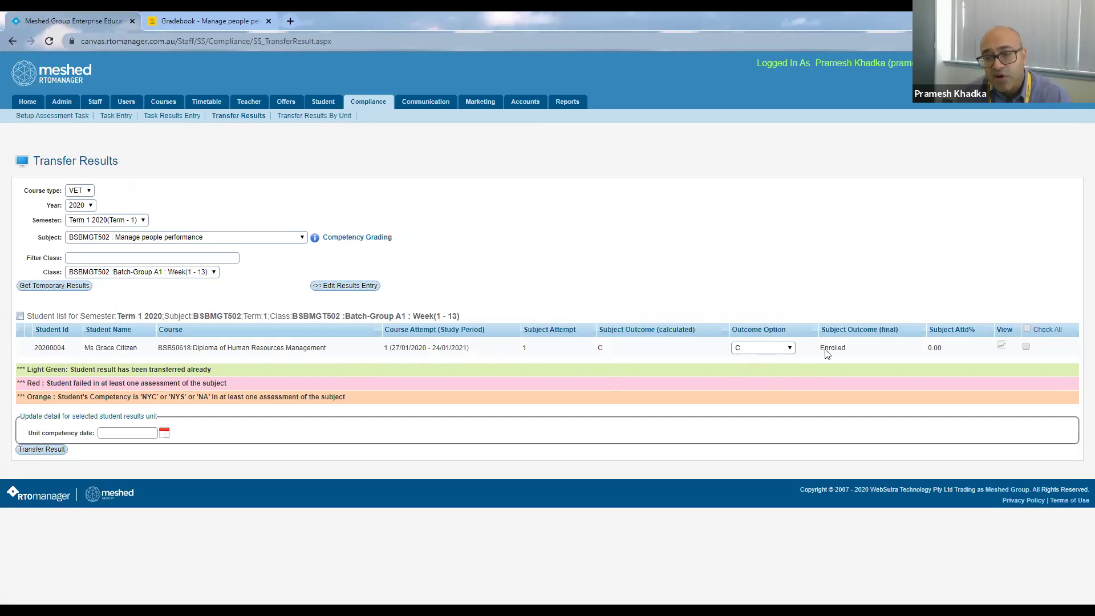
left_click(1027, 330)
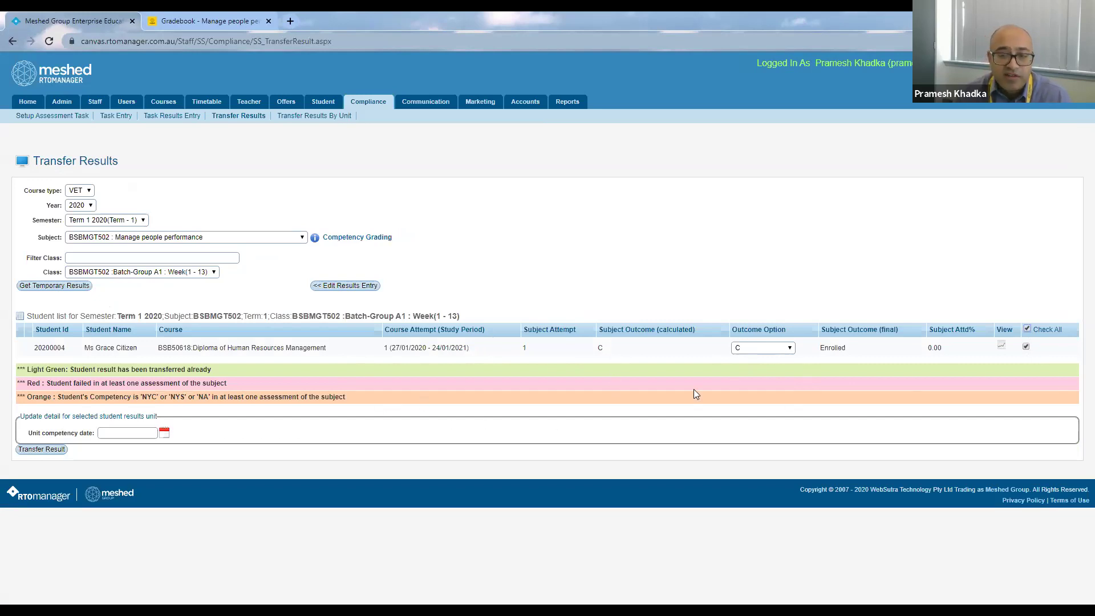
left_click(40, 450)
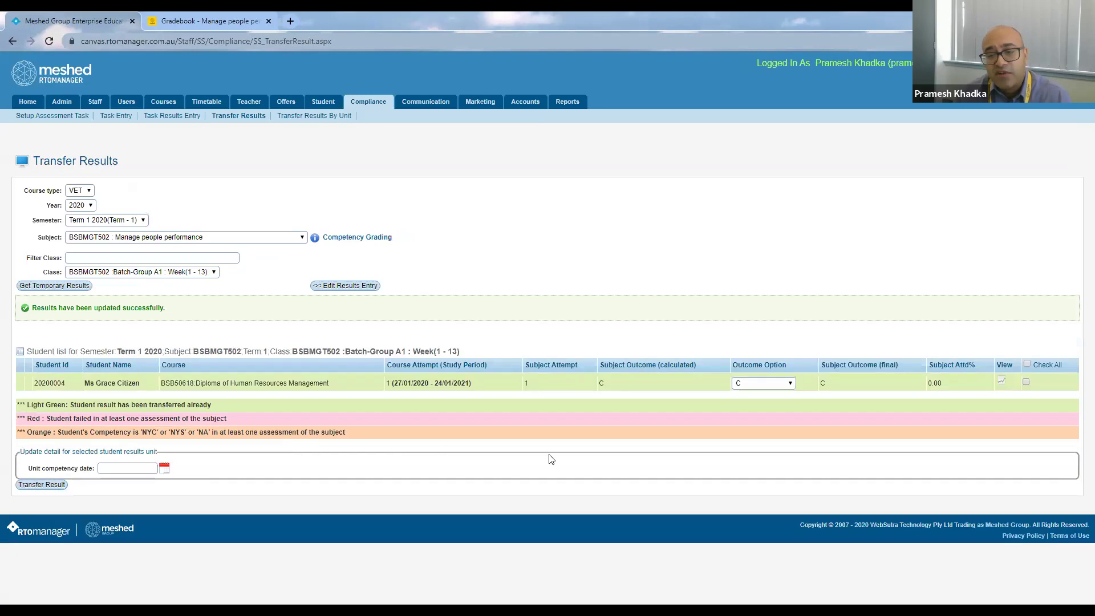